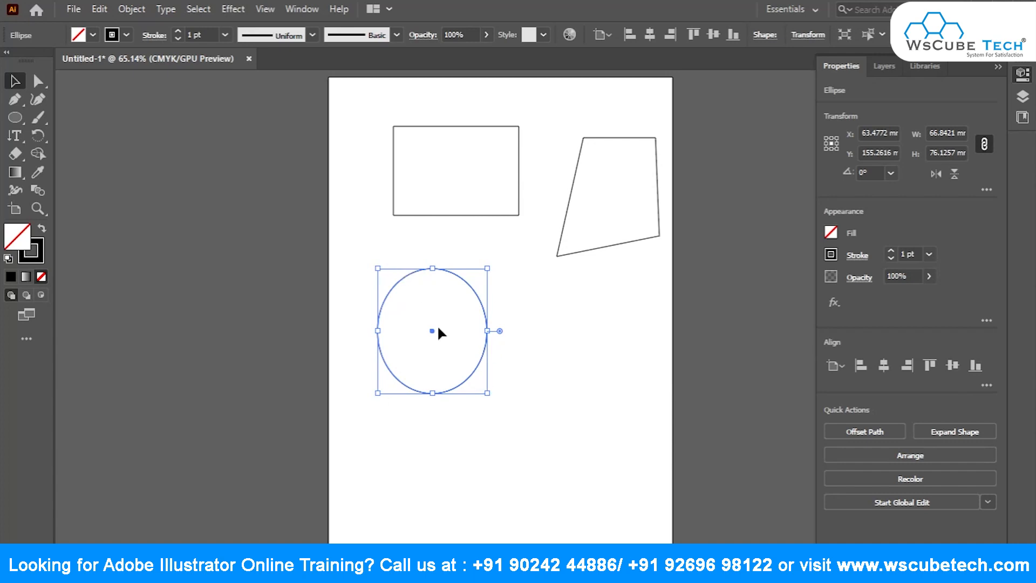
# Enlarge the ellipse to about 134 mm wide and 139 mm high.
pyautogui.moveTo(487, 268); pyautogui.dragTo(583, 265)
pyautogui.moveTo(590, 331); pyautogui.dragTo(460, 330)
pyautogui.moveTo(460, 392); pyautogui.dragTo(597, 493)
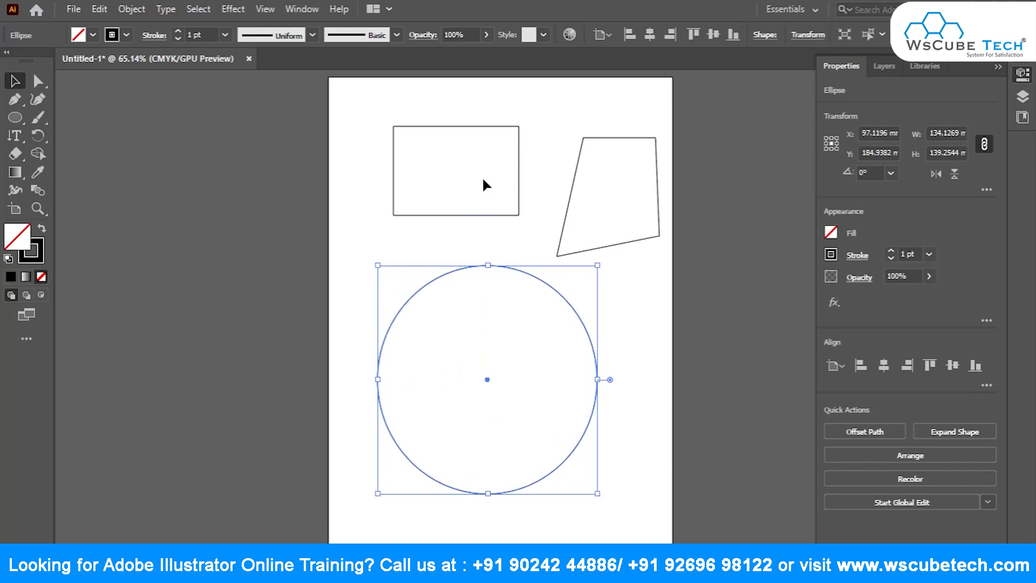
# Resize the rectangle to about 92 mm wide, extend its top edge upward, and move it toward the page's upper-left corner.
pyautogui.click(496, 208)
pyautogui.click(517, 216)
pyautogui.moveTo(520, 216); pyautogui.dragTo(543, 205)
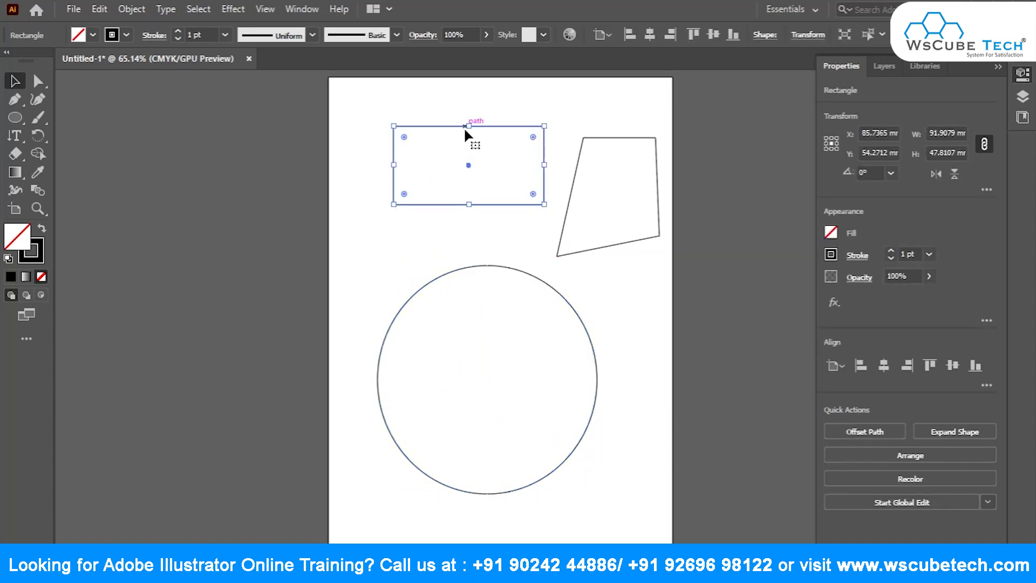
pyautogui.moveTo(468, 126); pyautogui.dragTo(468, 90)
pyautogui.moveTo(435, 145); pyautogui.dragTo(357, 180)
# Rotate the rectangle freely around its centre by its bounding-box corners, finishing at an angle of about 185°.
pyautogui.moveTo(516, 224); pyautogui.dragTo(431, 264)
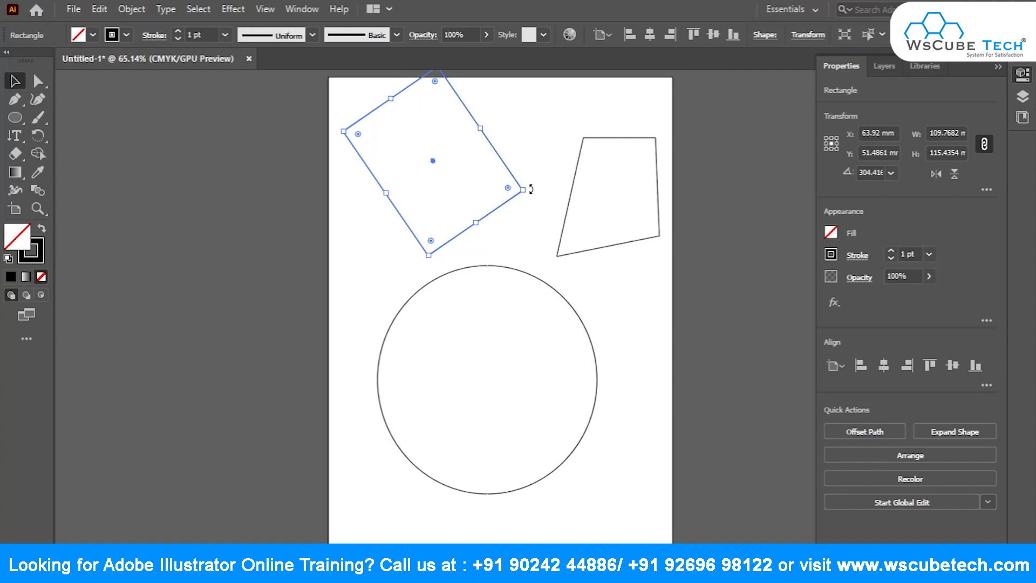
pyautogui.moveTo(531, 189); pyautogui.dragTo(465, 245)
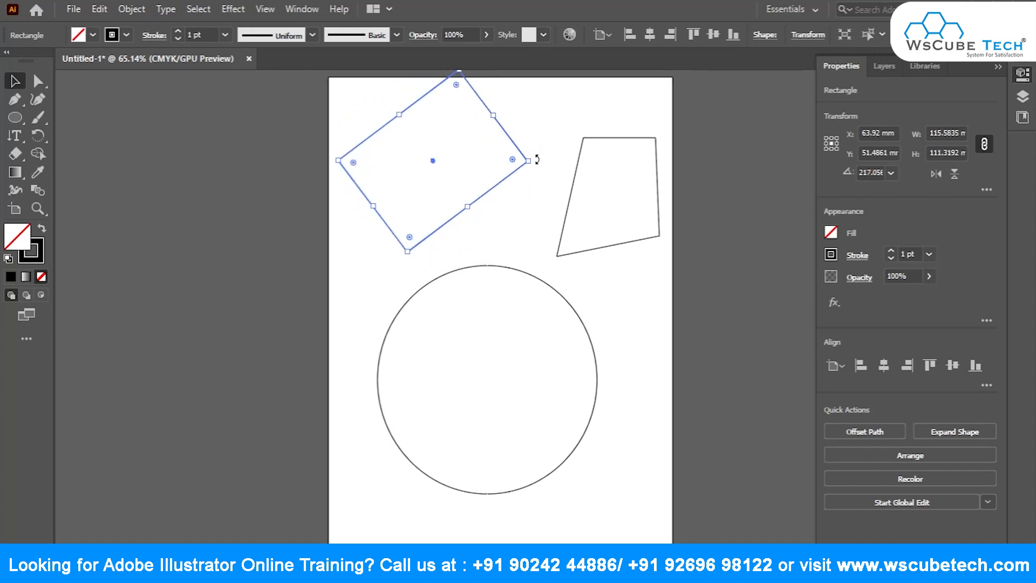
pyautogui.click(532, 198)
pyautogui.click(528, 162)
pyautogui.click(535, 160)
pyautogui.click(529, 157)
pyautogui.moveTo(536, 158); pyautogui.dragTo(519, 220)
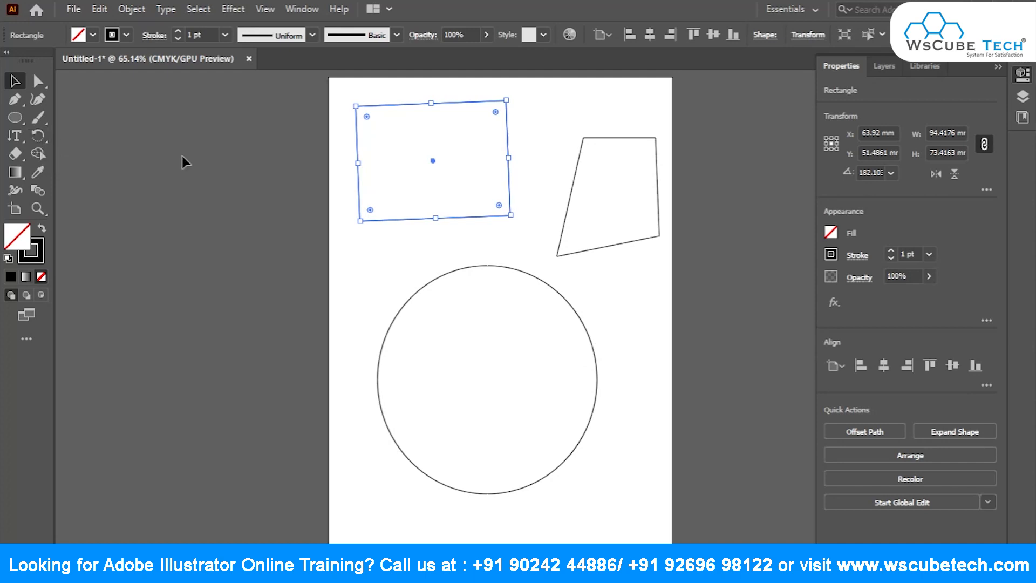
pyautogui.moveTo(515, 219)
pyautogui.mouseDown()
pyautogui.moveTo(504, 239)
pyautogui.moveTo(529, 151)
pyautogui.moveTo(543, 195)
pyautogui.moveTo(452, 229)
pyautogui.moveTo(514, 211)
pyautogui.moveTo(507, 47)
pyautogui.moveTo(479, 23)
pyautogui.moveTo(498, 209)
pyautogui.moveTo(527, 203)
pyautogui.moveTo(527, 213)
pyautogui.mouseUp()
# Rotate the ellipse and the four-sided path freely by their bounding boxes, leaving nothing selected.
pyautogui.click(546, 279)
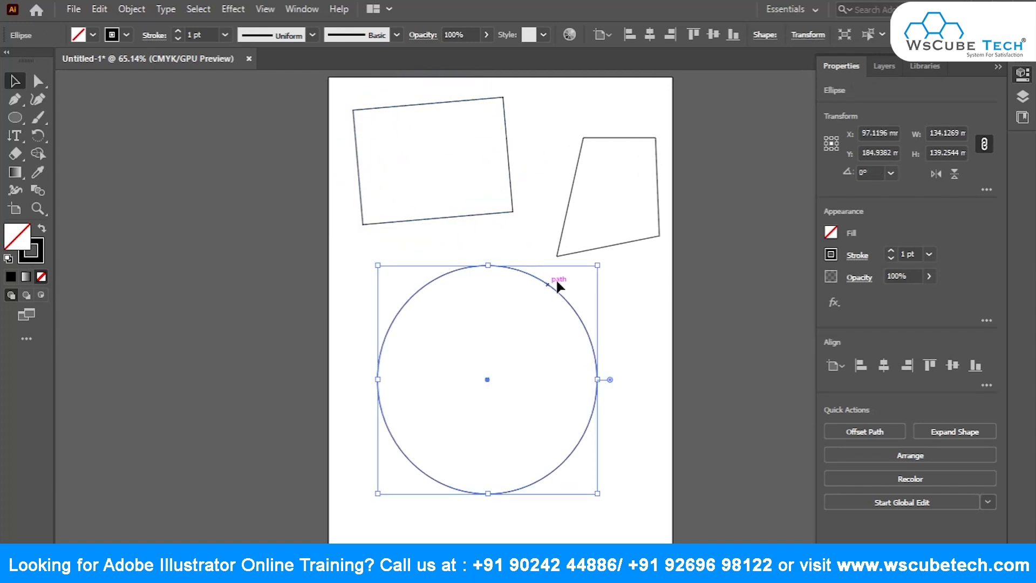
pyautogui.moveTo(602, 260); pyautogui.dragTo(701, 380)
pyautogui.click(638, 231)
pyautogui.click(639, 240)
pyautogui.moveTo(557, 256); pyautogui.dragTo(502, 149)
pyautogui.click(397, 219)
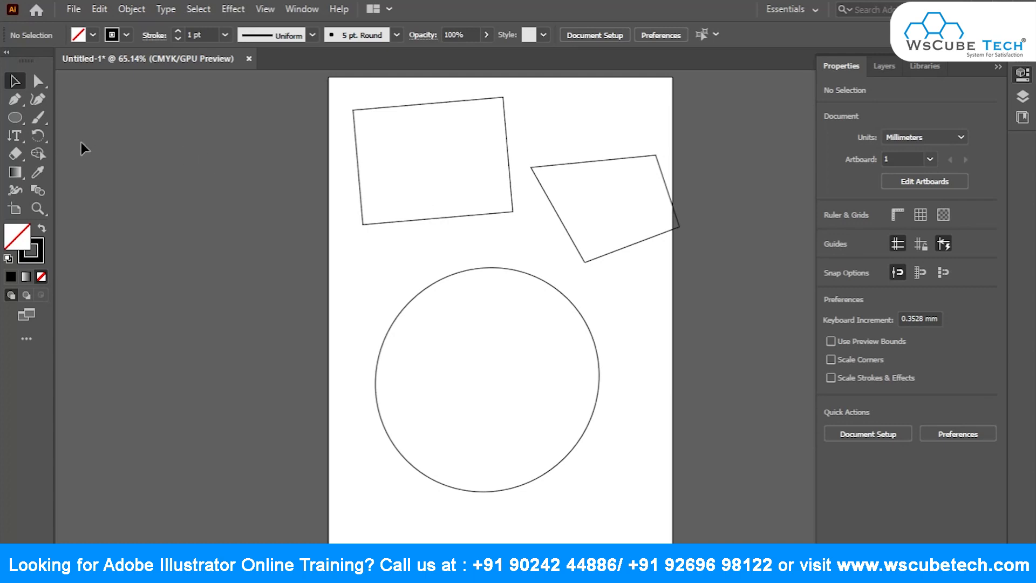
pyautogui.moveTo(40, 138); pyautogui.dragTo(83, 138)
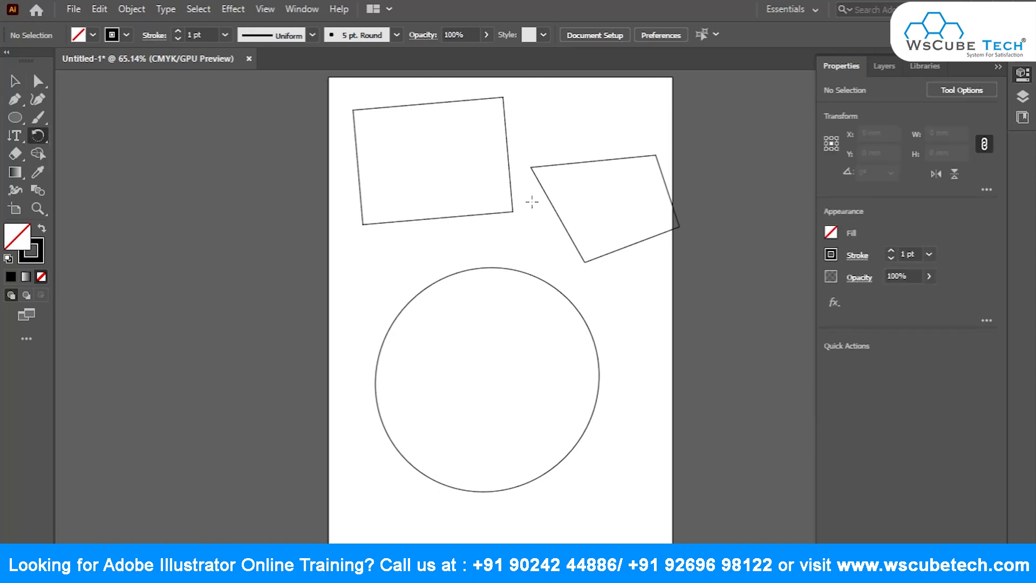
pyautogui.click(554, 207)
pyautogui.press('v')
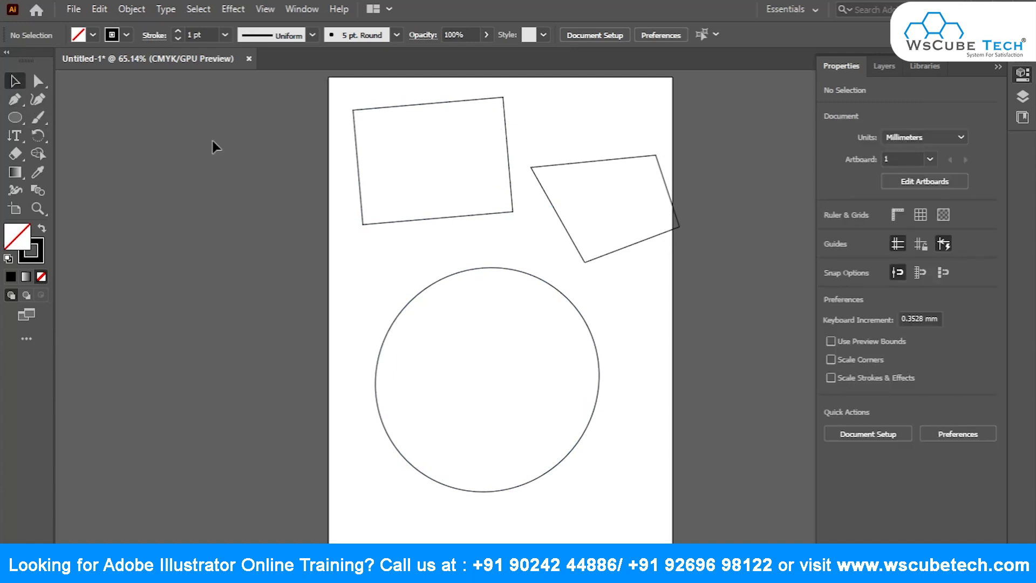
# Rotate the rectangle with the Rotate tool around a pivot placed just inside its lower-left corner.
pyautogui.click(387, 221)
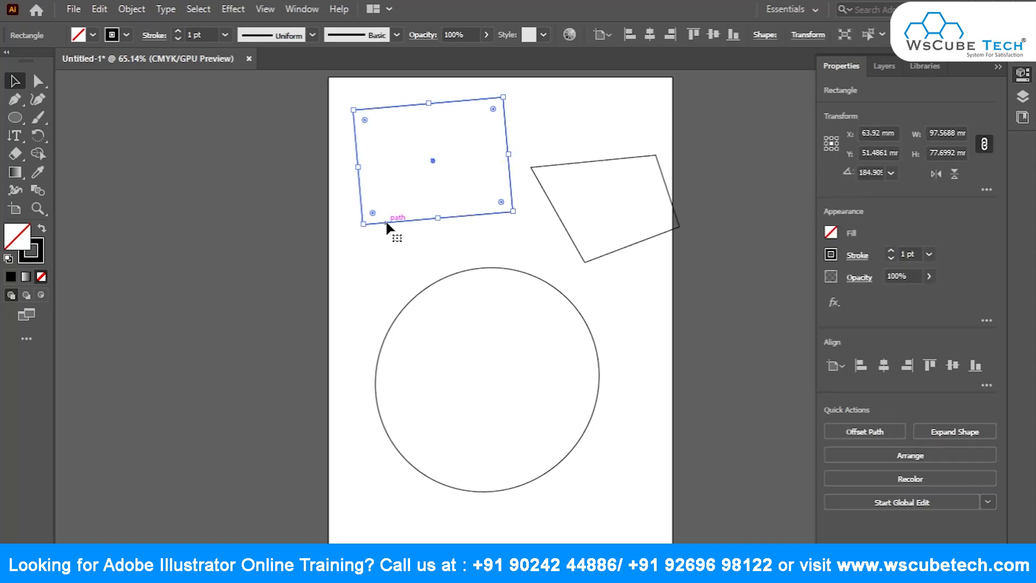
pyautogui.click(38, 134)
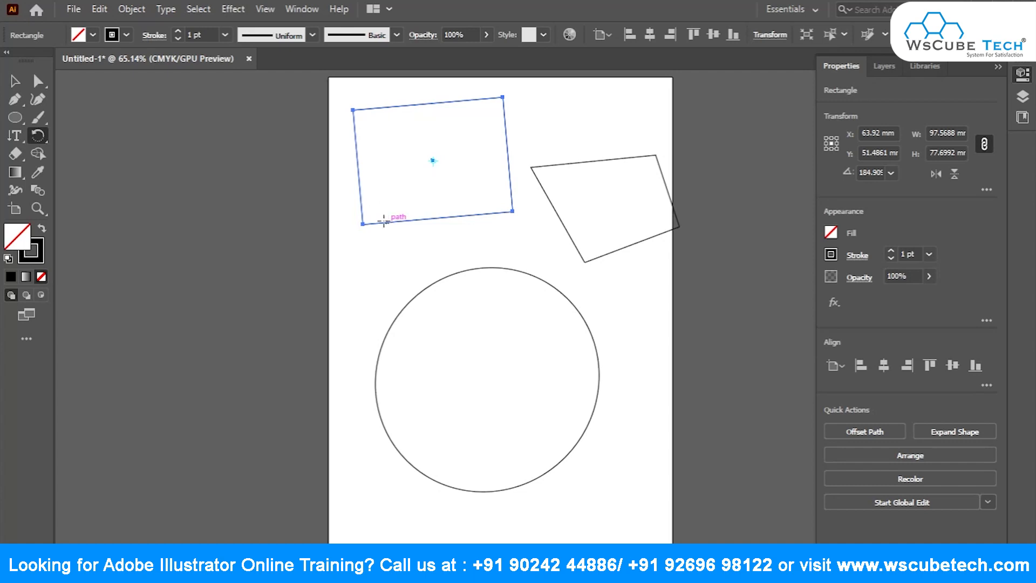
pyautogui.click(369, 212)
pyautogui.moveTo(502, 97); pyautogui.dragTo(514, 371)
pyautogui.moveTo(375, 358); pyautogui.dragTo(115, 196)
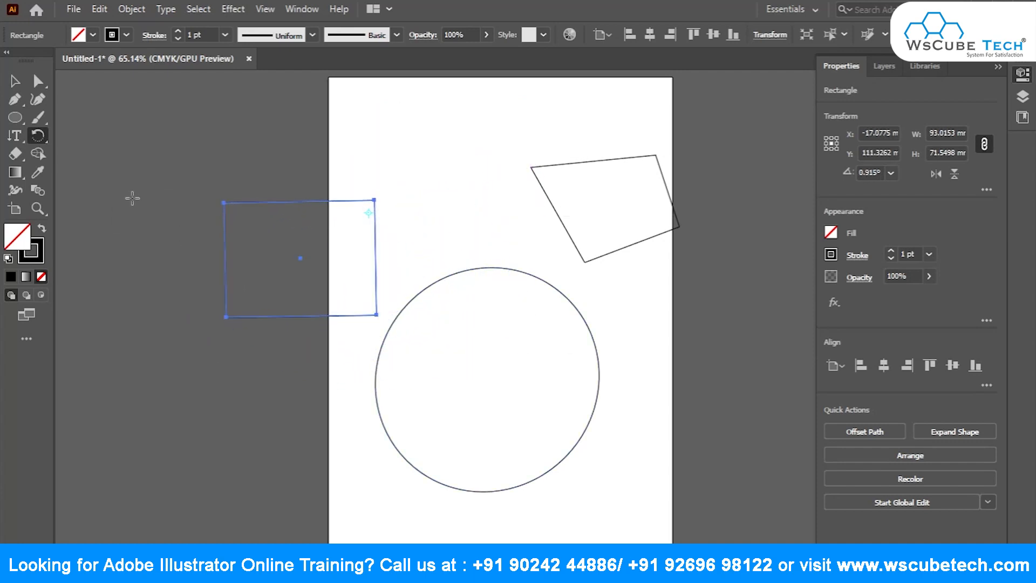
pyautogui.moveTo(377, 318); pyautogui.dragTo(384, 147)
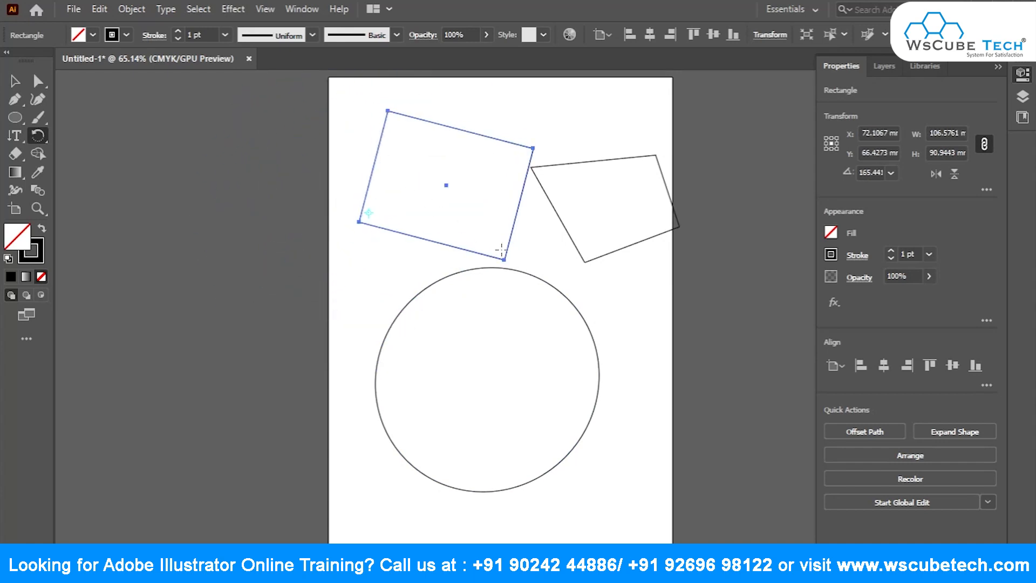
# Rotate the rectangle further, with the pivot finally on its upper-left corner, to an angle of about 6.9°.
pyautogui.moveTo(504, 259); pyautogui.dragTo(486, 221)
pyautogui.moveTo(454, 149); pyautogui.dragTo(370, 277)
pyautogui.moveTo(497, 204); pyautogui.dragTo(468, 264)
pyautogui.moveTo(476, 159); pyautogui.dragTo(574, 400)
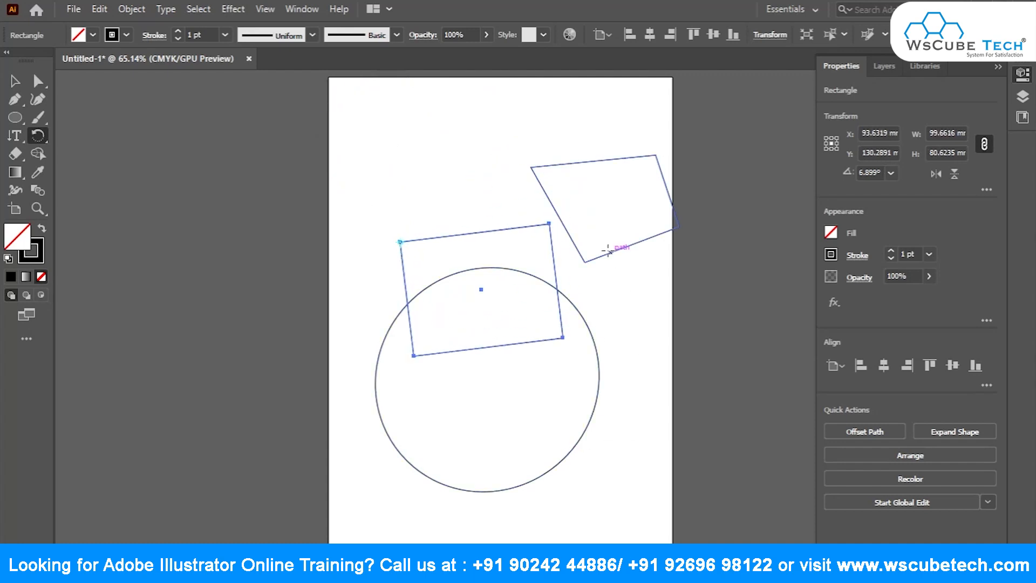
# Move the four-sided path to the top middle of the page and the rectangle over the ellipse's lower-left part.
pyautogui.click(15, 81)
pyautogui.moveTo(568, 233); pyautogui.dragTo(561, 233)
pyautogui.moveTo(545, 261); pyautogui.dragTo(452, 133)
pyautogui.moveTo(551, 160); pyautogui.dragTo(429, 114)
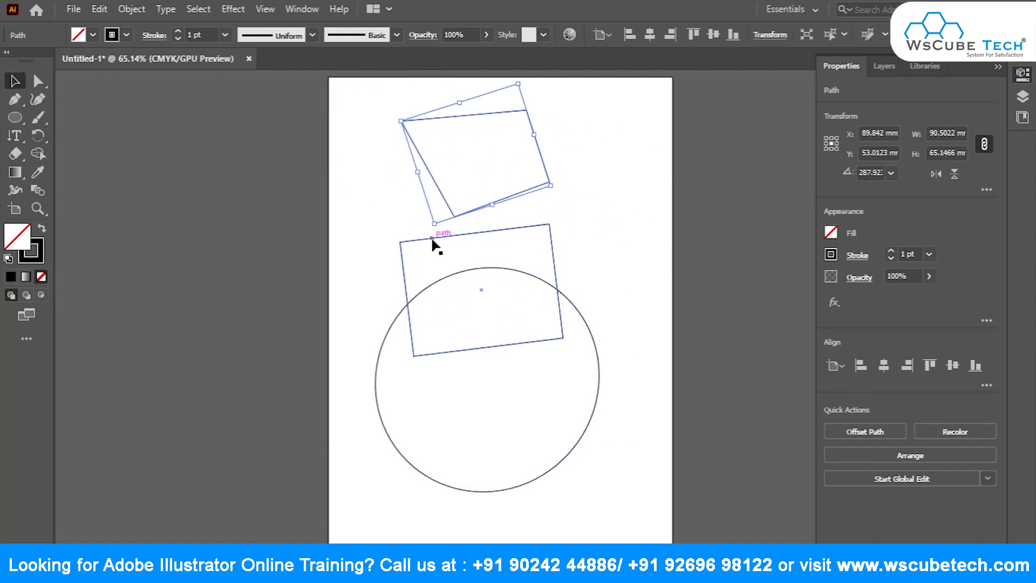
pyautogui.moveTo(432, 239); pyautogui.dragTo(360, 362)
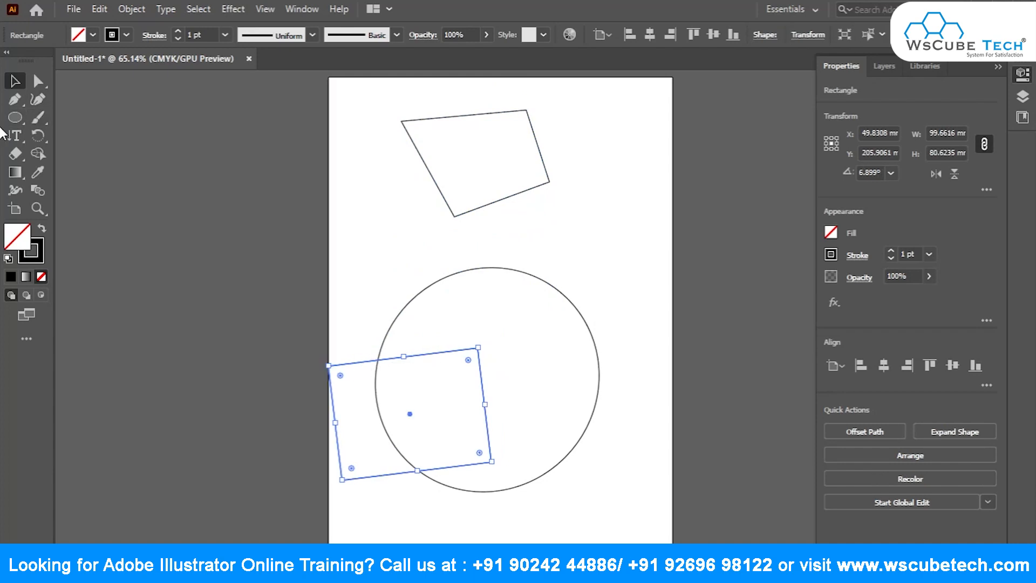
# Rotate the four-sided path with the Rotate tool around a repositioned pivot.
pyautogui.click(38, 136)
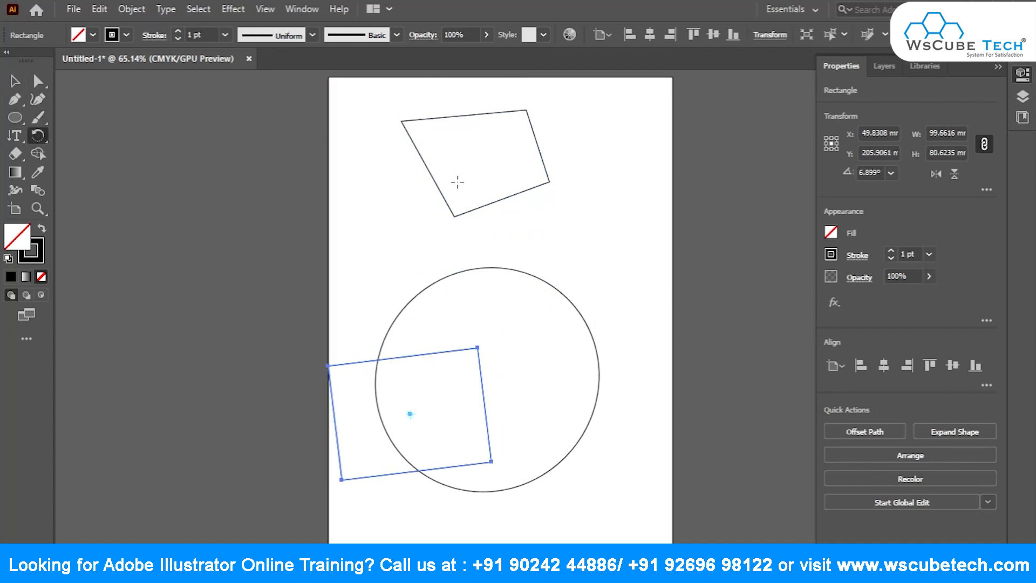
pyautogui.click(15, 81)
pyautogui.click(451, 210)
pyautogui.click(37, 136)
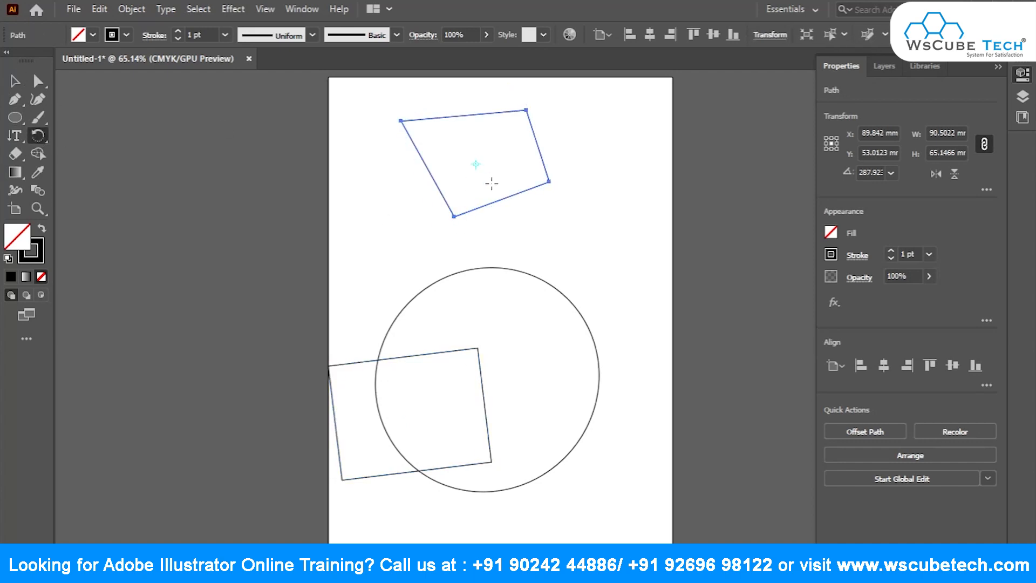
pyautogui.moveTo(428, 258); pyautogui.dragTo(564, 269)
pyautogui.moveTo(424, 244); pyautogui.dragTo(509, 295)
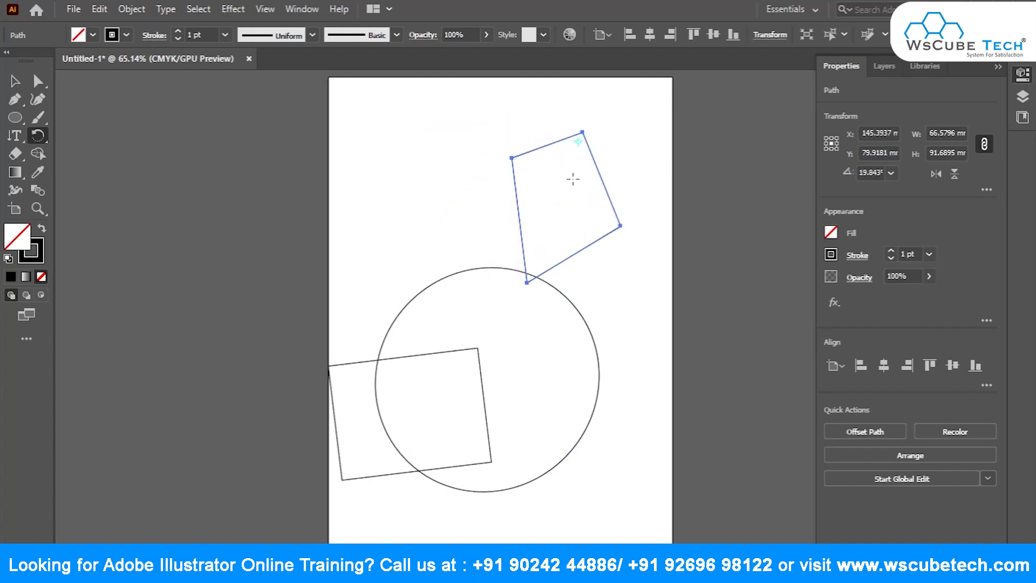
# Rotate the four-sided path several more times with the Rotate tool, moving the pivot to different points between turns.
pyautogui.moveTo(622, 217); pyautogui.dragTo(647, 121)
pyautogui.moveTo(592, 234); pyautogui.dragTo(535, 75)
pyautogui.click(34, 137)
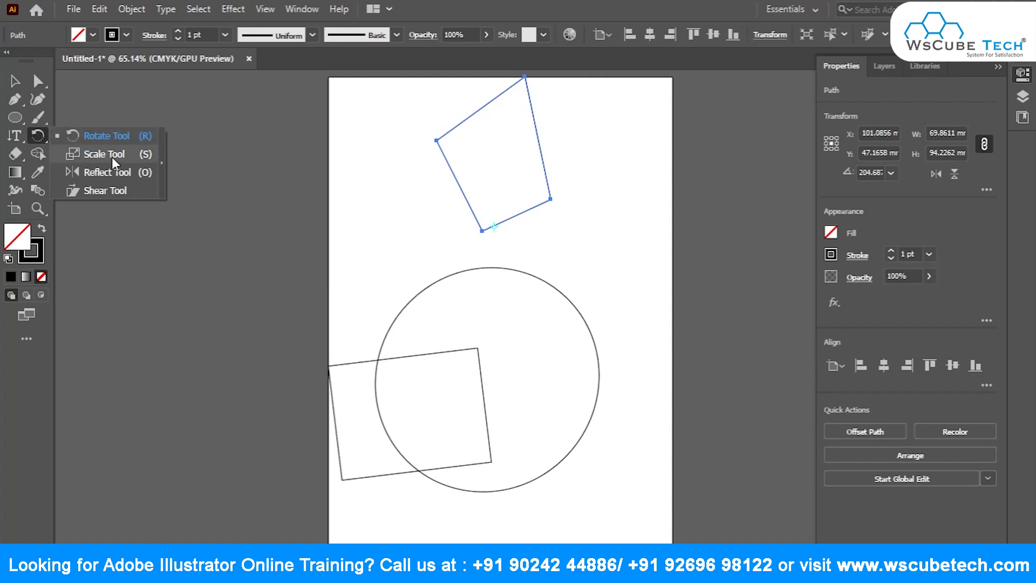
pyautogui.click(82, 137)
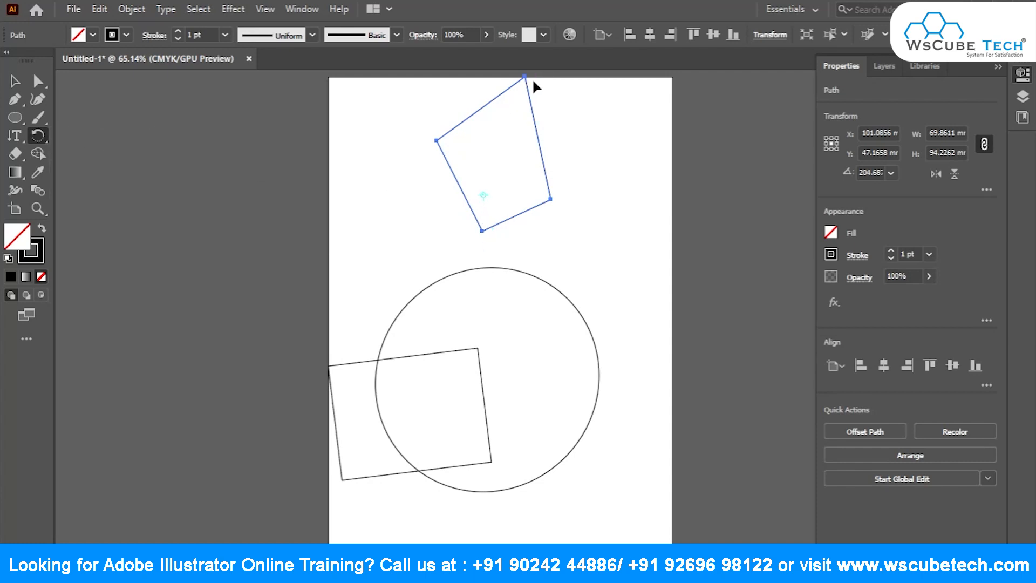
pyautogui.moveTo(530, 83); pyautogui.dragTo(586, 233)
pyautogui.moveTo(421, 200); pyautogui.dragTo(538, 217)
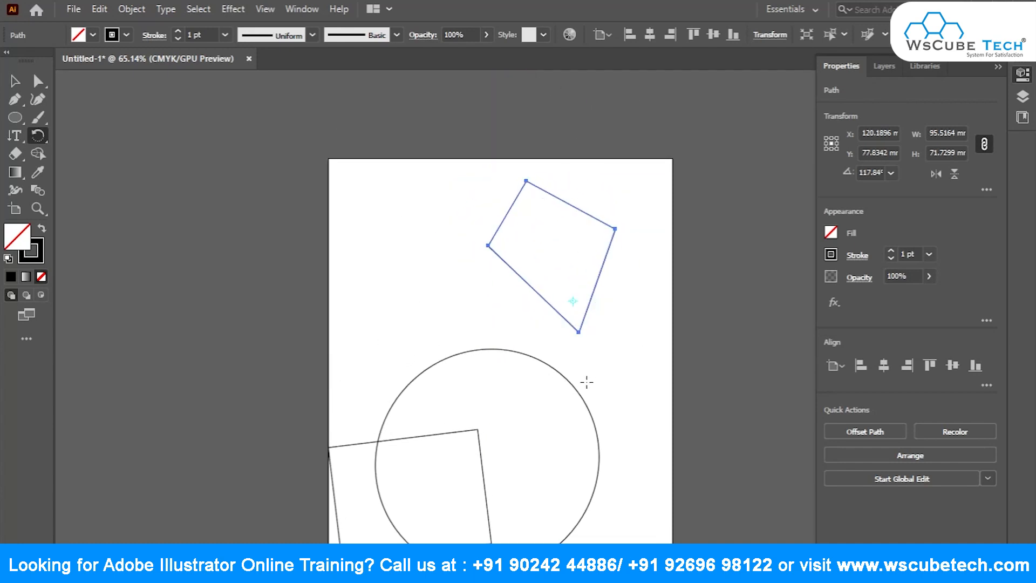
# Delete the rectangle and the ellipse, keeping only the four-sided path on the artboard.
pyautogui.click(15, 81)
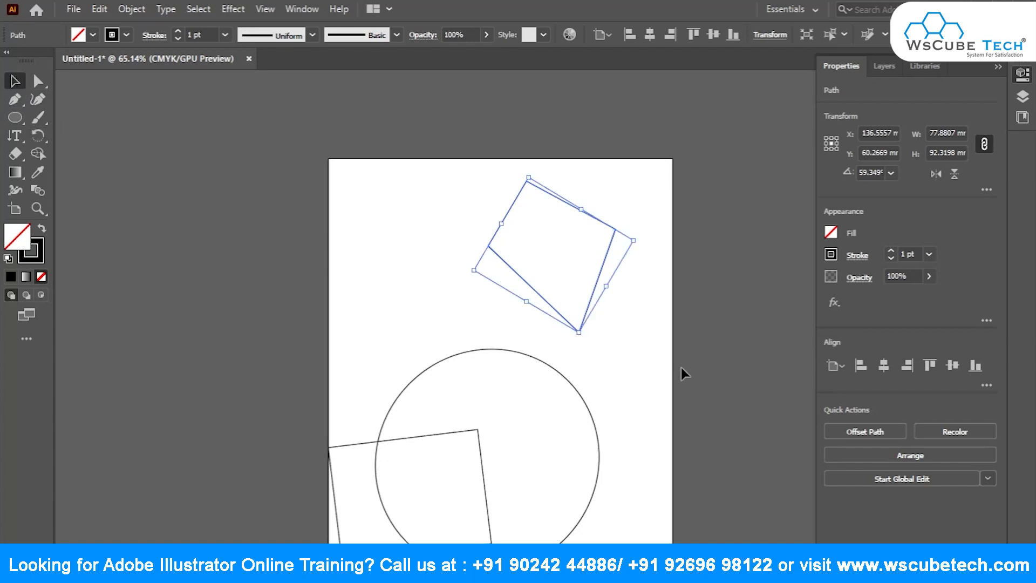
pyautogui.click(655, 311)
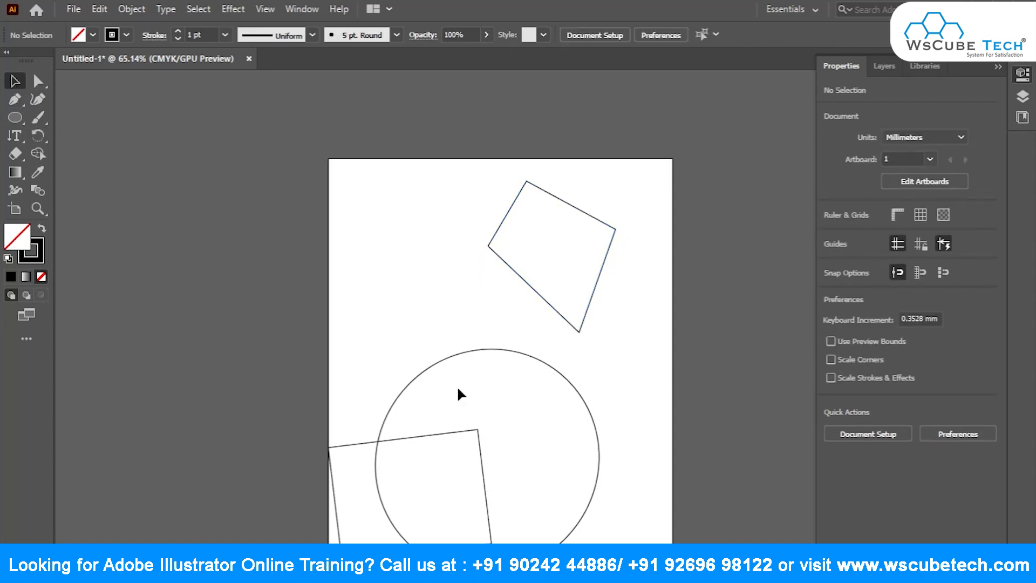
pyautogui.click(456, 428)
pyautogui.press('Delete')
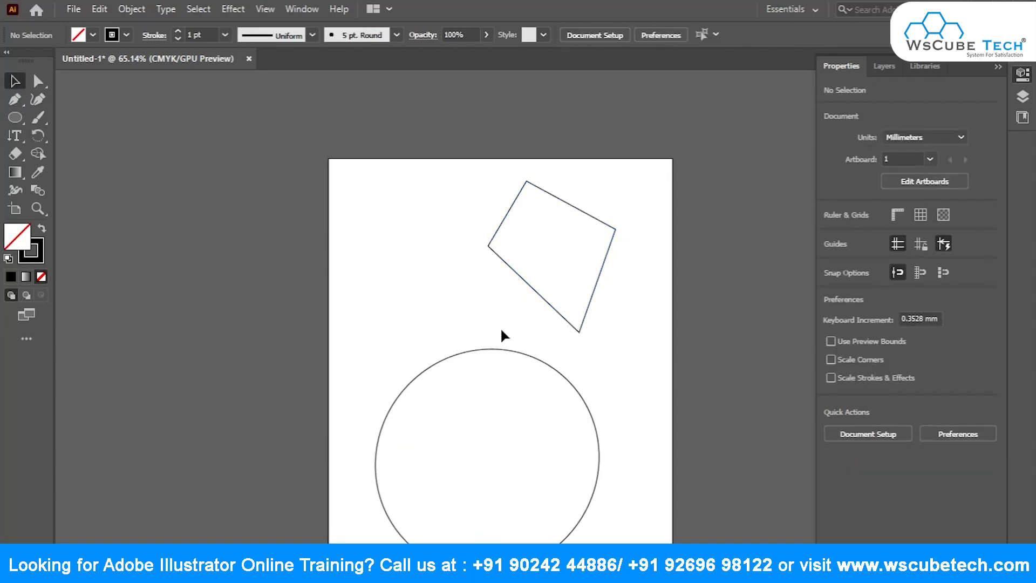
pyautogui.click(487, 349)
pyautogui.press('Delete')
# Move the four-sided path toward the page's middle and reposition its top and left anchor points to form a narrow kite.
pyautogui.moveTo(551, 303); pyautogui.dragTo(511, 362)
pyautogui.press('a')
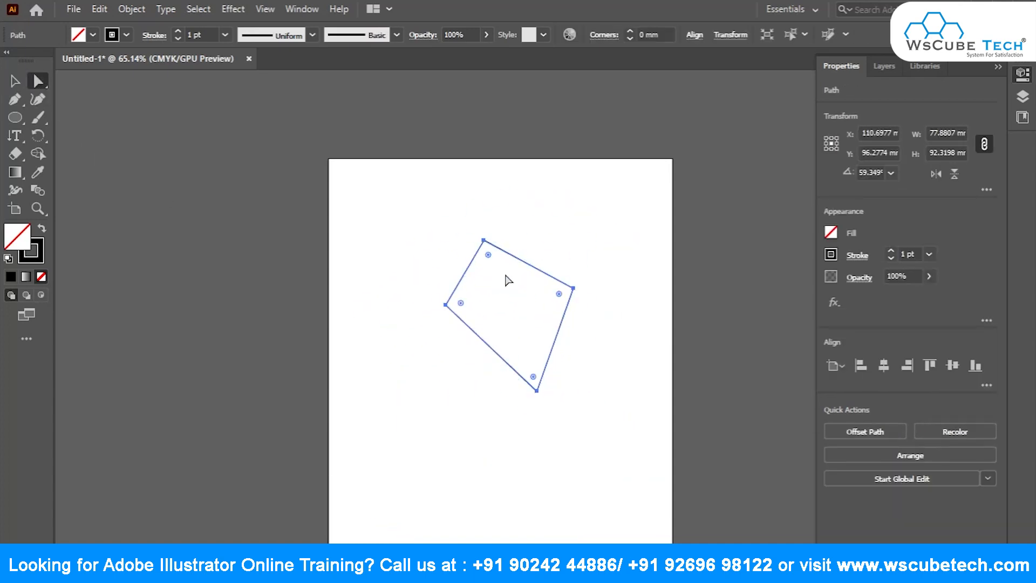
pyautogui.moveTo(484, 241); pyautogui.dragTo(542, 239)
pyautogui.click(500, 298)
pyautogui.moveTo(447, 305); pyautogui.dragTo(496, 289)
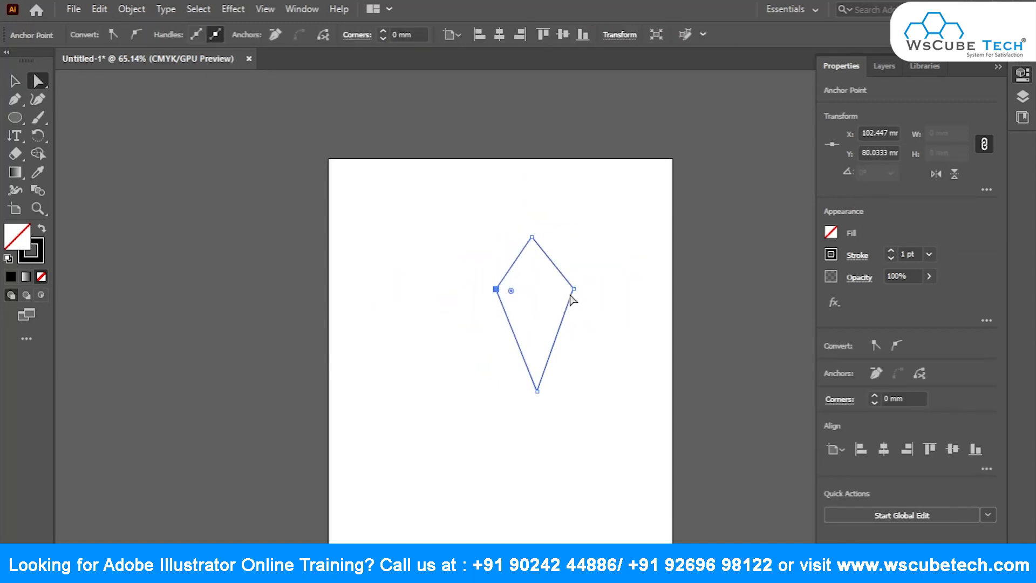
pyautogui.moveTo(532, 237); pyautogui.dragTo(538, 239)
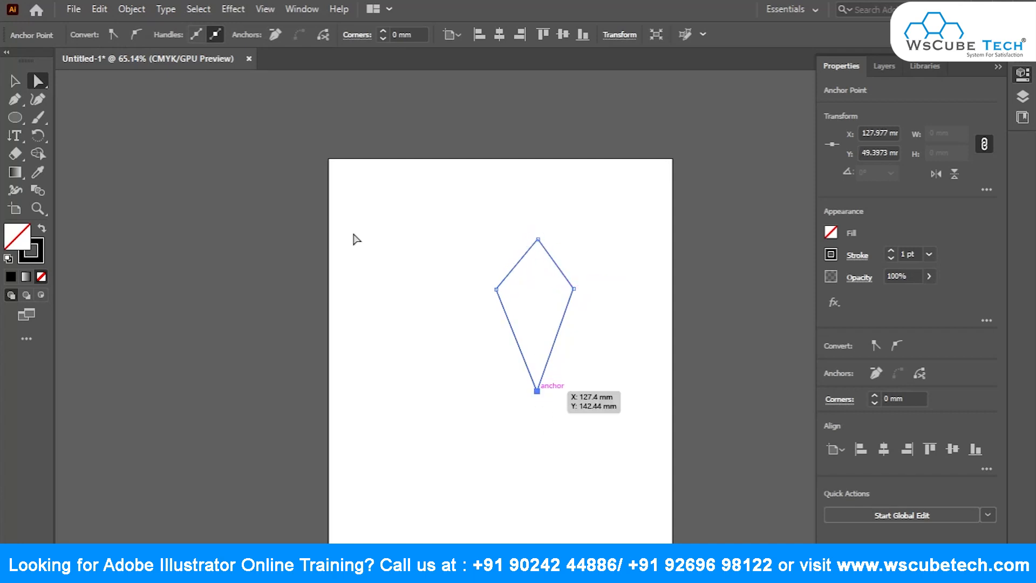
# Scale the kite down to about 38 by 76 mm and move it to the upper middle of the page.
pyautogui.click(15, 81)
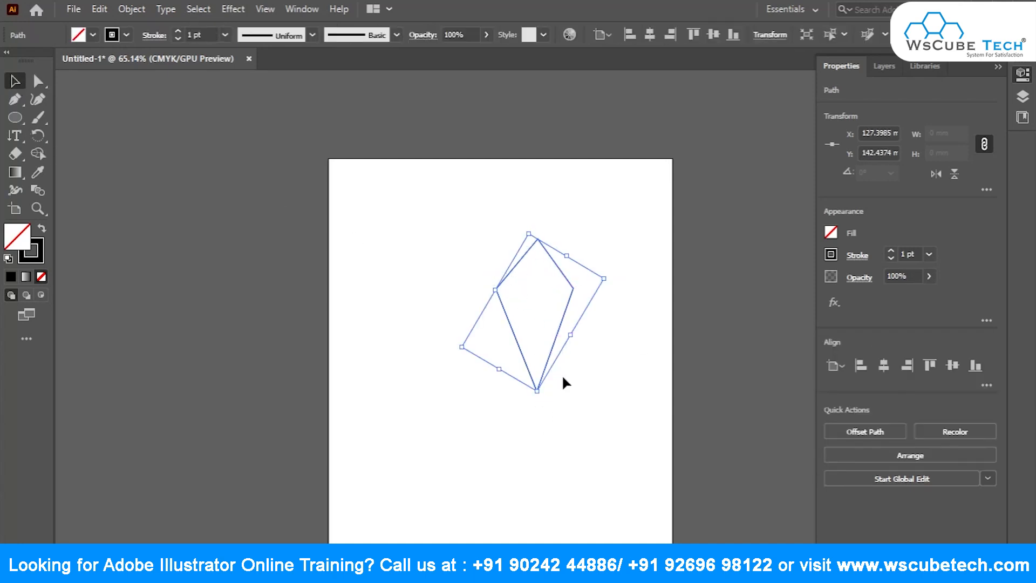
pyautogui.moveTo(539, 389); pyautogui.dragTo(568, 383)
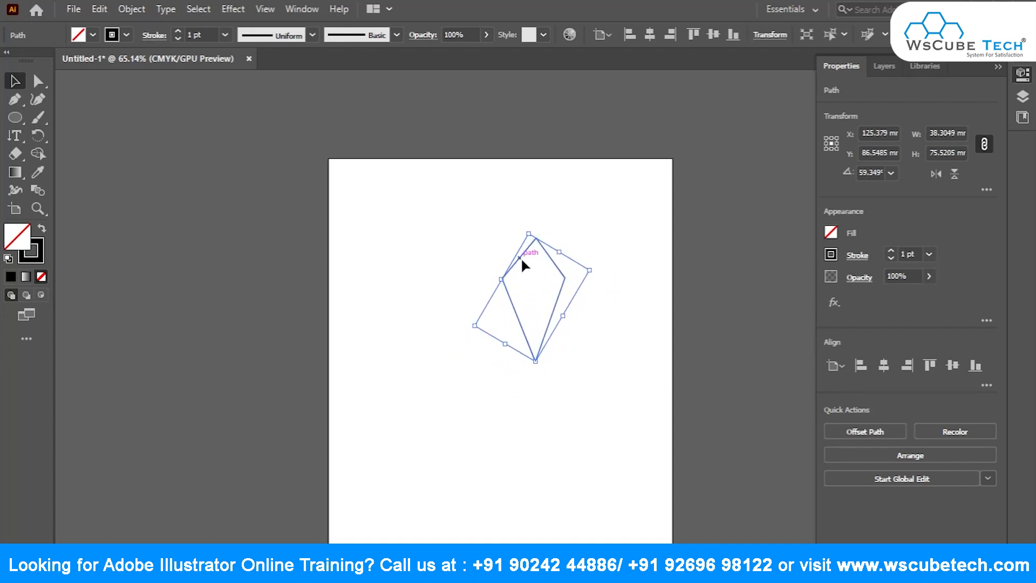
pyautogui.moveTo(520, 251); pyautogui.dragTo(463, 214)
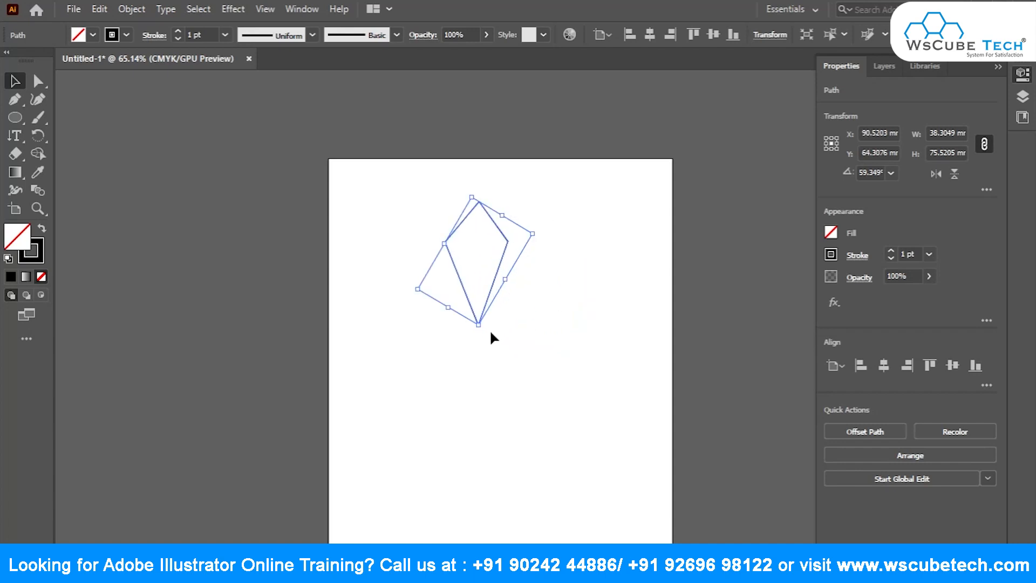
pyautogui.moveTo(478, 324); pyautogui.dragTo(477, 321)
pyautogui.moveTo(474, 298); pyautogui.dragTo(480, 328)
pyautogui.click(475, 246)
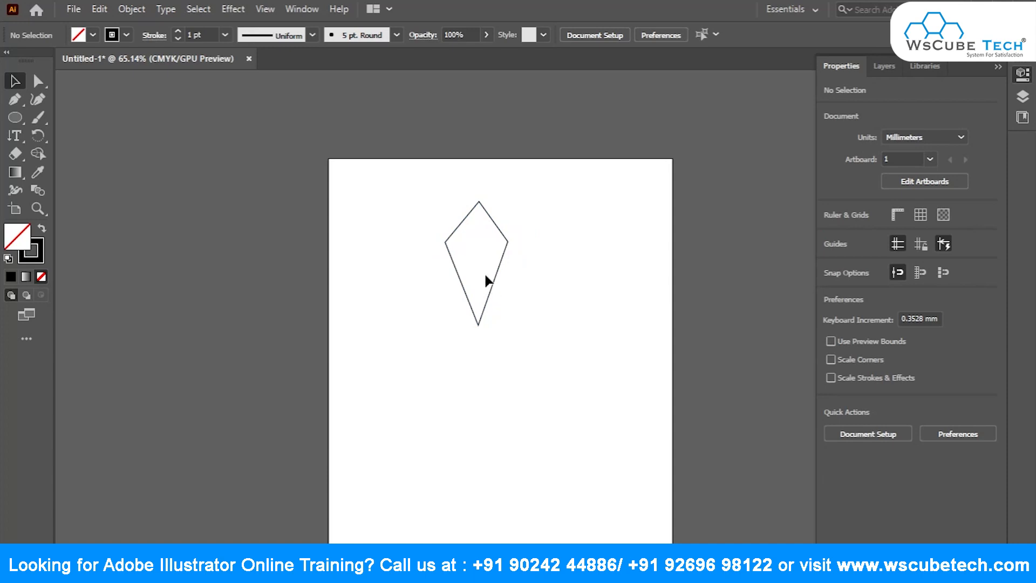
pyautogui.moveTo(494, 281); pyautogui.dragTo(522, 278)
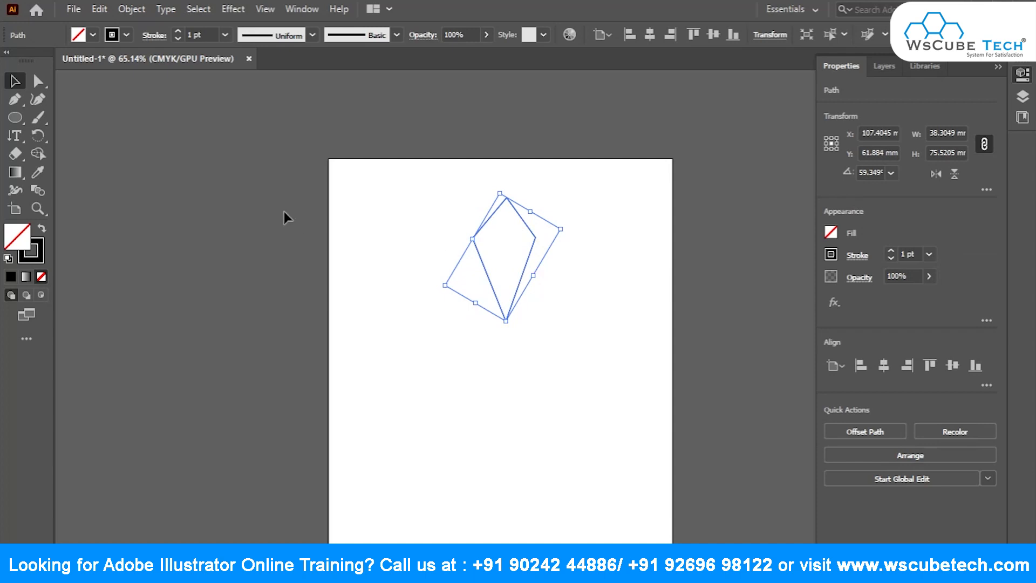
# Rotate the kite 45° counterclockwise with the Rotate tool around a pivot placed just below its bottom tip.
pyautogui.click(38, 135)
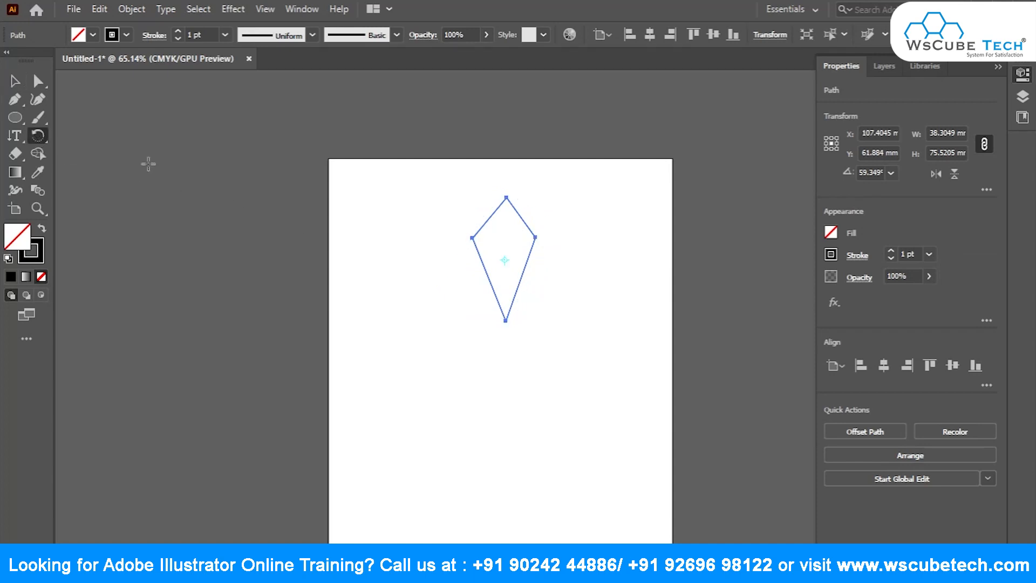
pyautogui.click(506, 338)
pyautogui.moveTo(507, 193); pyautogui.dragTo(437, 248)
pyautogui.moveTo(429, 290); pyautogui.dragTo(454, 234)
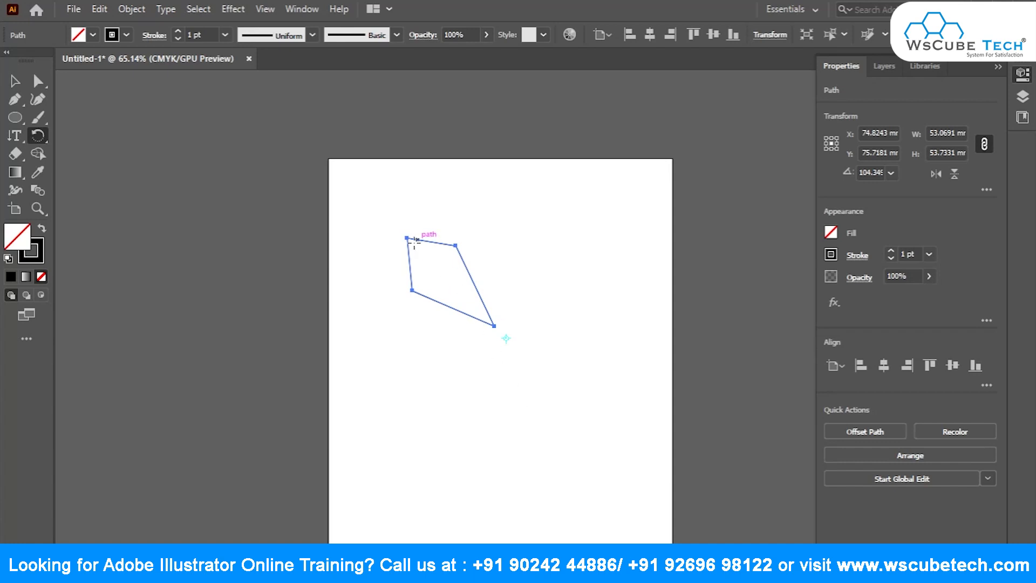
# Return the kite to its upright orientation above the pivot point.
pyautogui.moveTo(408, 238); pyautogui.dragTo(477, 223)
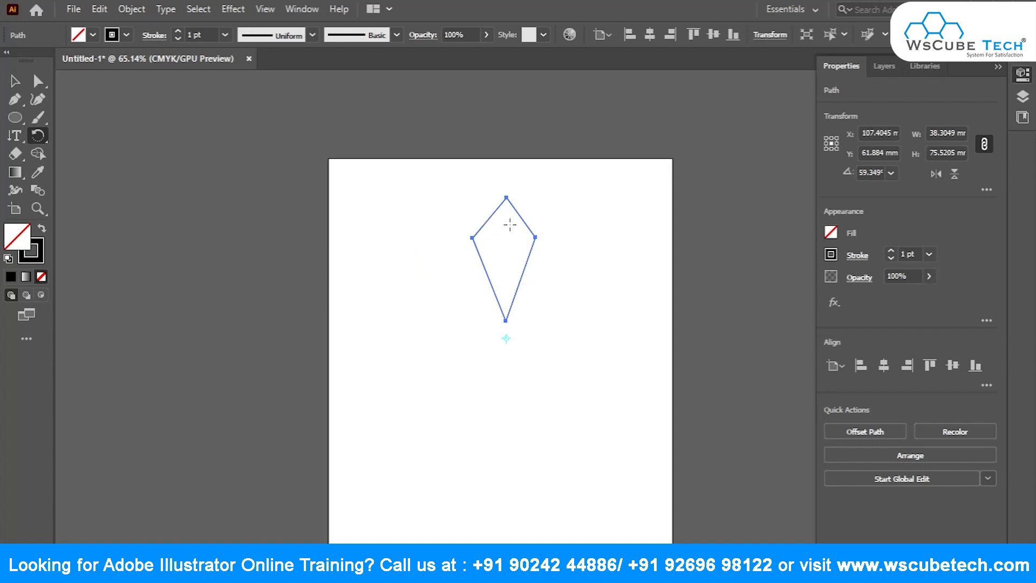
pyautogui.click(483, 220)
pyautogui.click(510, 297)
pyautogui.moveTo(511, 297); pyautogui.dragTo(504, 343)
pyautogui.keyDown('alt'); pyautogui.click(504, 343); pyautogui.keyUp('alt')
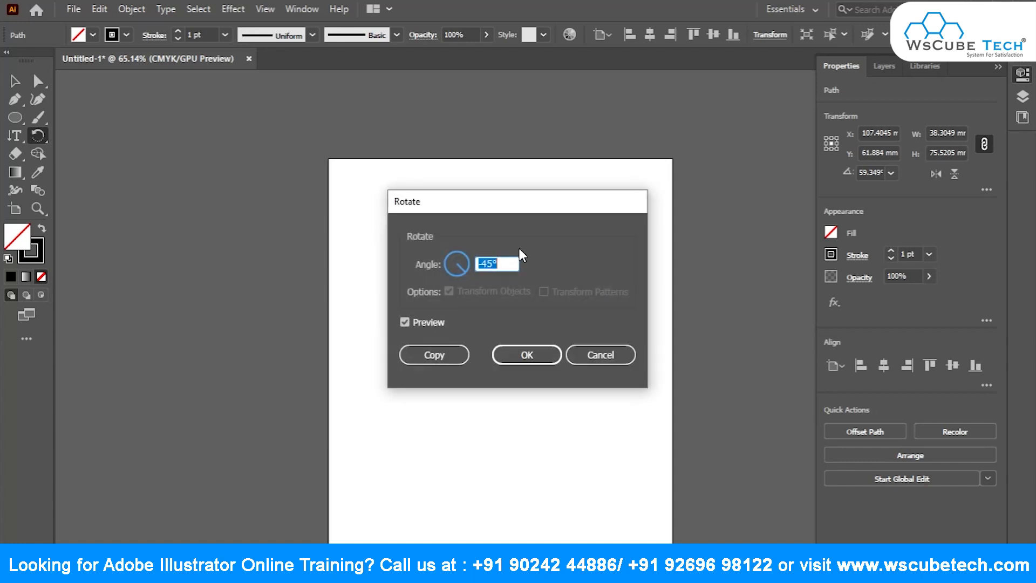
pyautogui.click(597, 290)
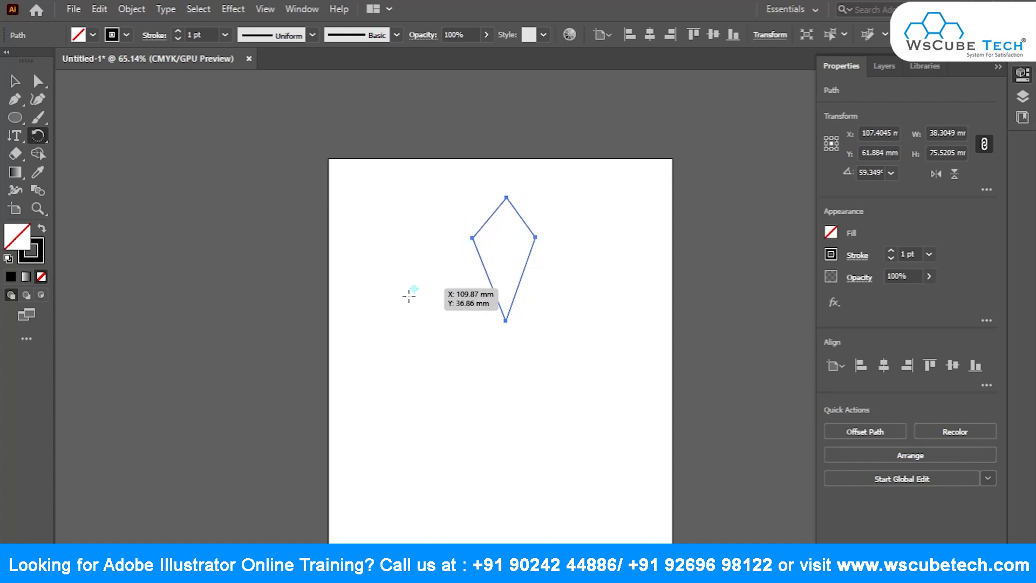
# Create a copy of the kite rotated by -45° around a pivot placed just below its bottom tip.
pyautogui.keyDown('alt'); pyautogui.click(506, 348); pyautogui.keyUp('alt')
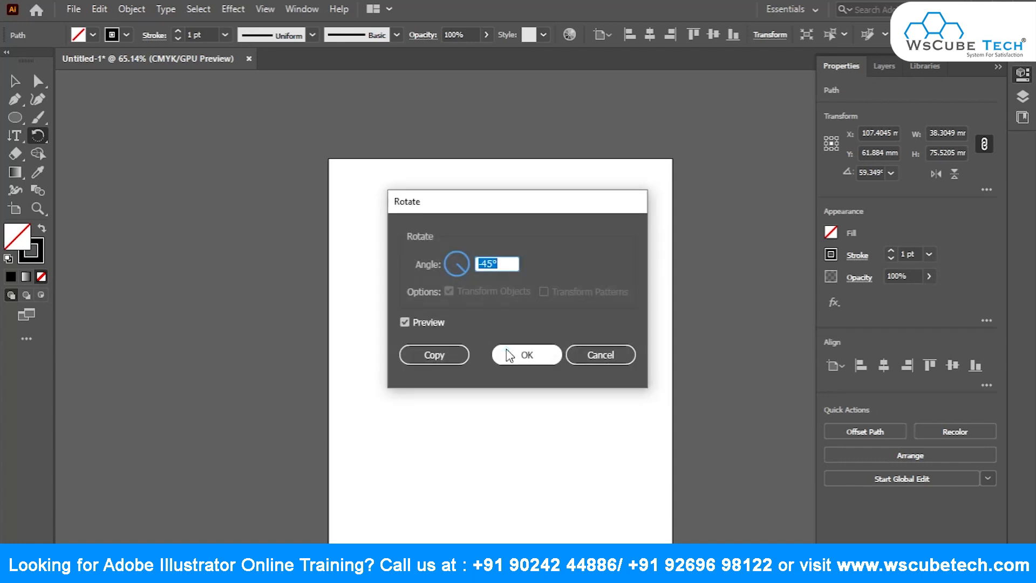
pyautogui.moveTo(480, 201); pyautogui.dragTo(730, 101)
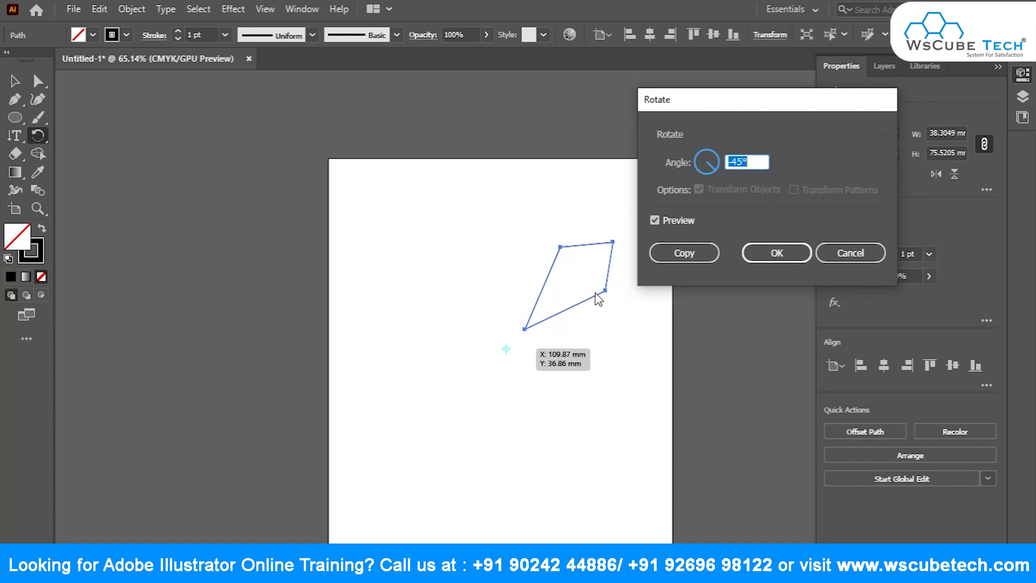
pyautogui.click(699, 254)
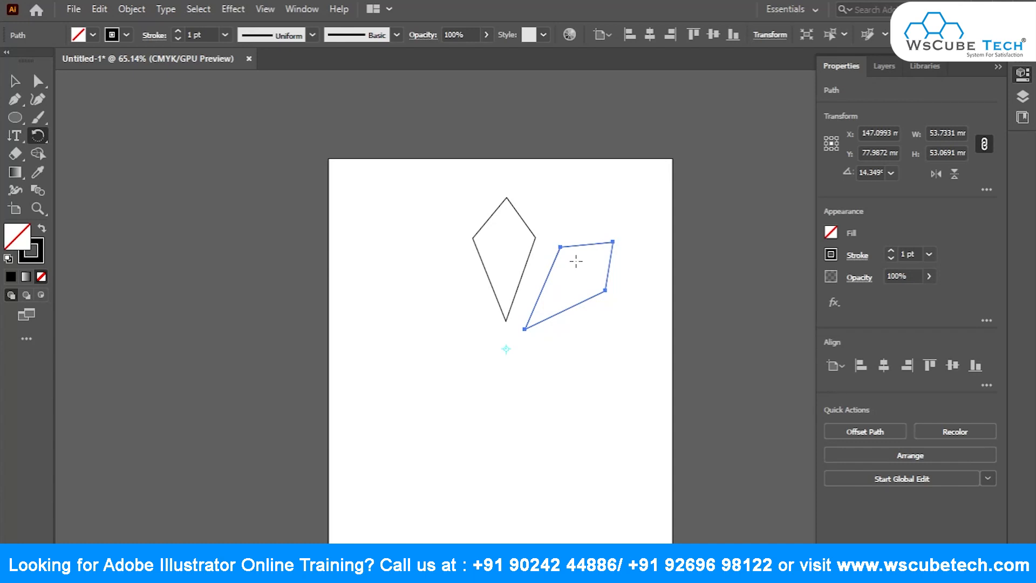
# Repeat the -45° rotated copy six more times to complete a ring of eight kites.
pyautogui.press('ctrl')
pyautogui.press('ctrl')
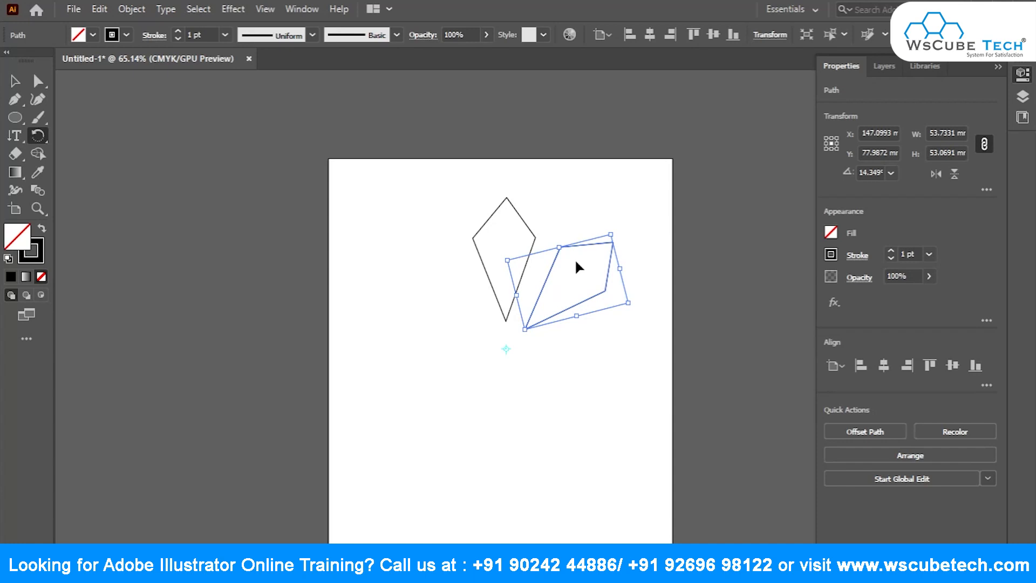
pyautogui.hotkey('ctrl', 'd')
pyautogui.hotkey('ctrl', 'd')
pyautogui.hotkey('ctrl', 'd')
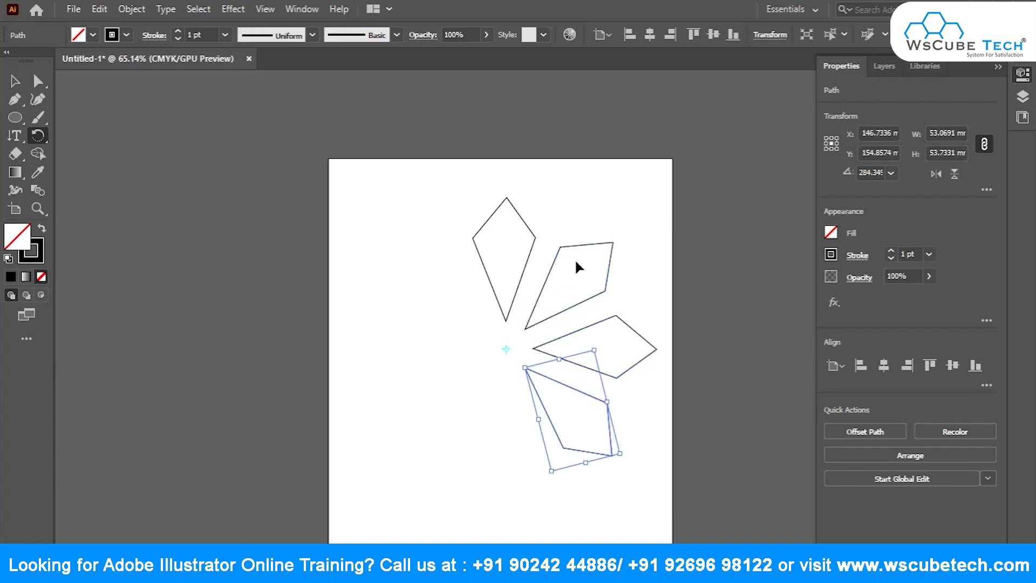
pyautogui.hotkey('ctrl', 'd')
pyautogui.hotkey('ctrl', 'd')
pyautogui.hotkey('ctrl', 'd')
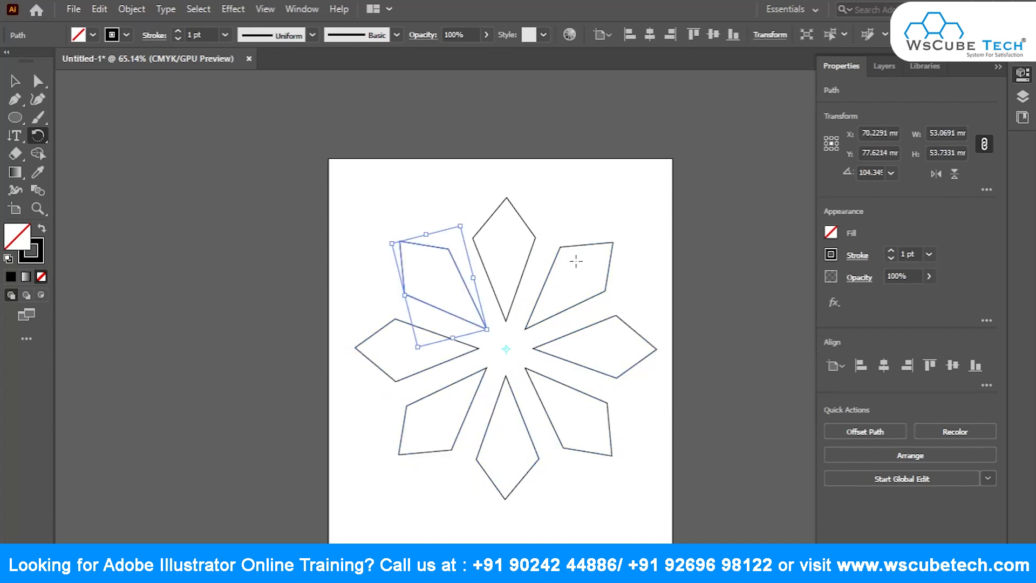
# Select all eight kites and scale them down proportionally to about 54 mm wide in the page's upper-left area.
pyautogui.click(15, 81)
pyautogui.click(409, 192)
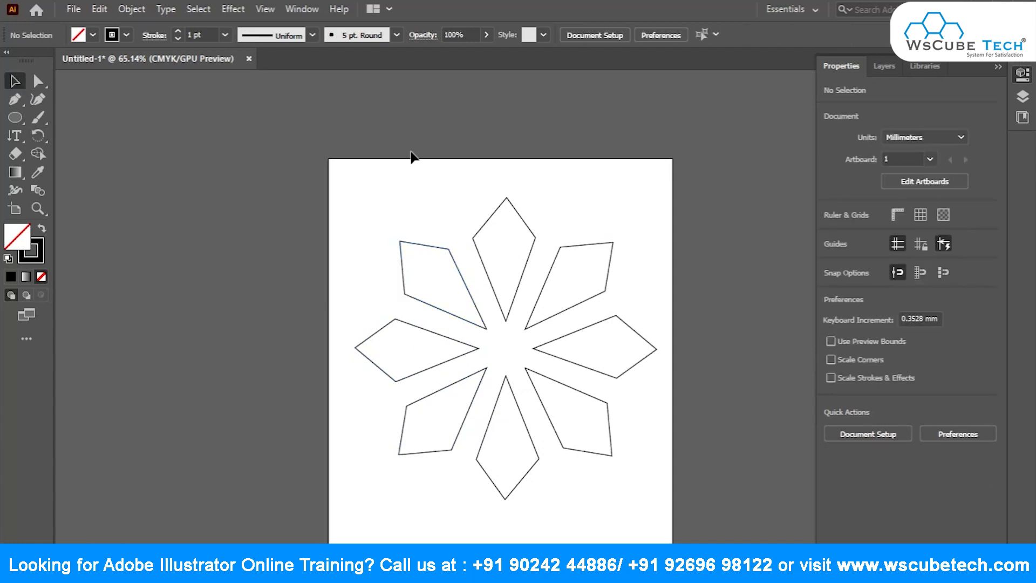
pyautogui.moveTo(343, 180); pyautogui.dragTo(668, 526)
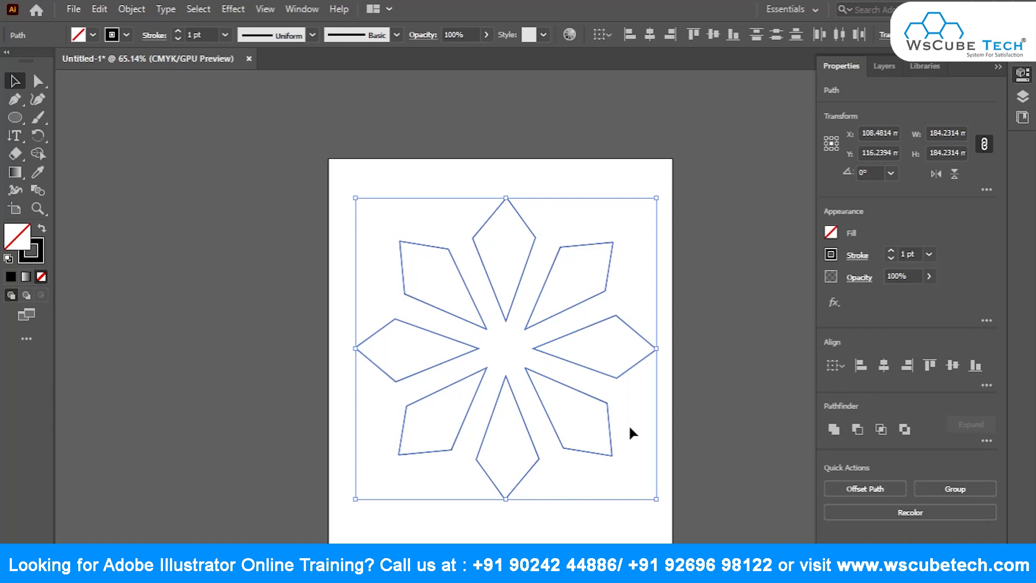
pyautogui.moveTo(658, 502); pyautogui.dragTo(442, 335)
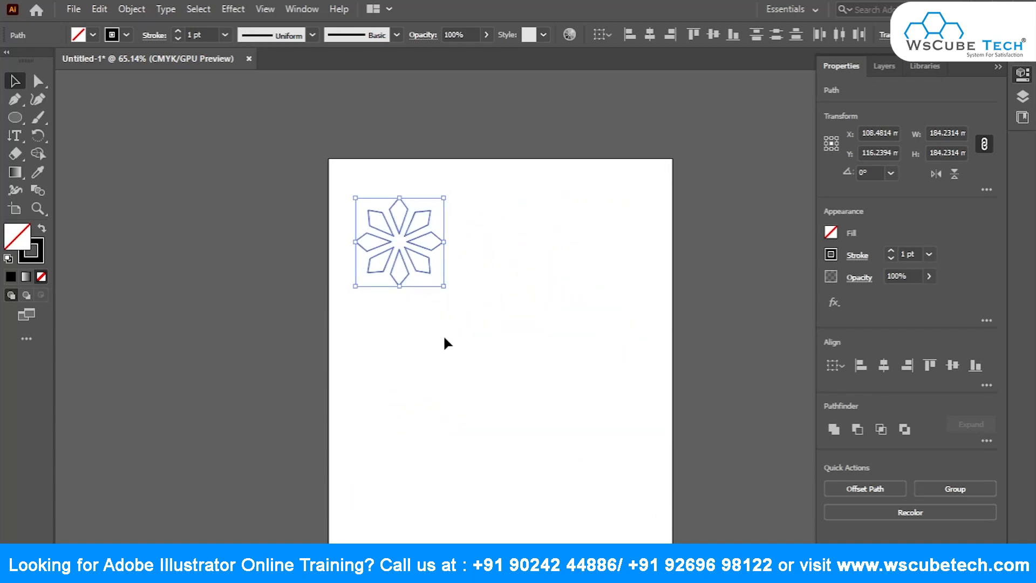
pyautogui.click(443, 332)
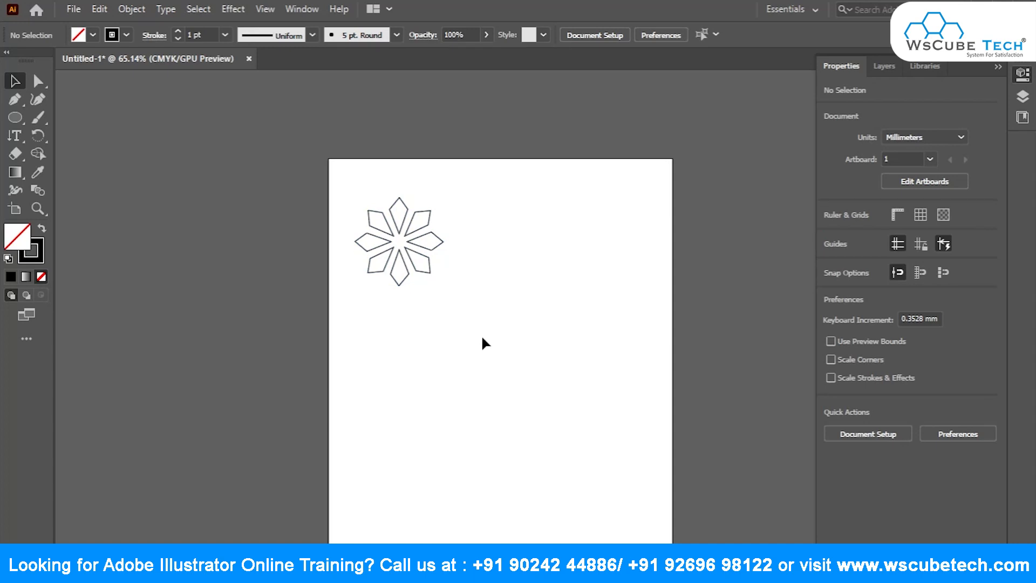
# Try Pixels and Points as the document units and finally set them to Inches.
pyautogui.hotkey('ctrl', '0')
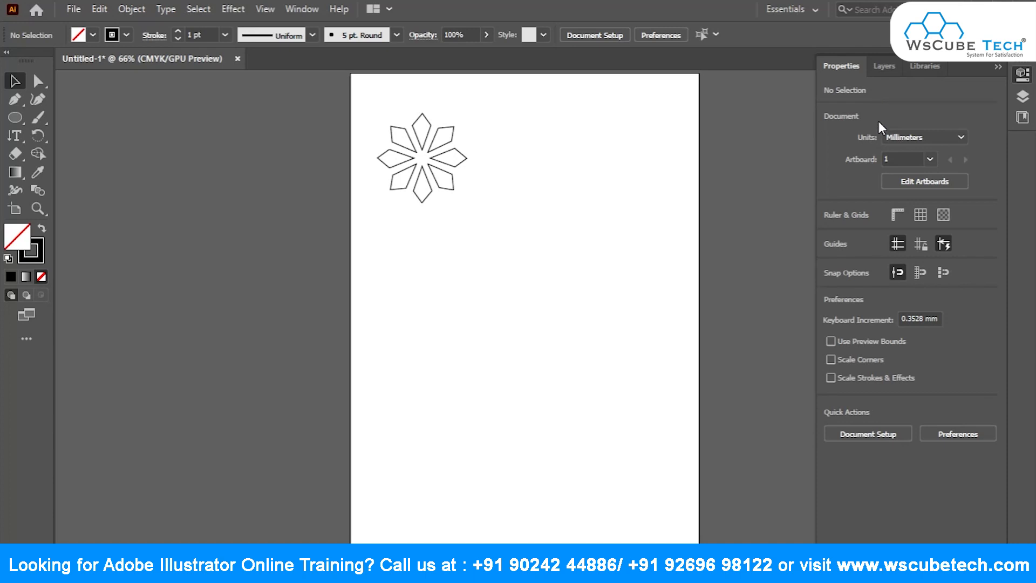
pyautogui.click(960, 138)
pyautogui.click(944, 153)
pyautogui.click(958, 138)
pyautogui.click(931, 170)
pyautogui.click(944, 141)
pyautogui.click(920, 193)
pyautogui.click(944, 140)
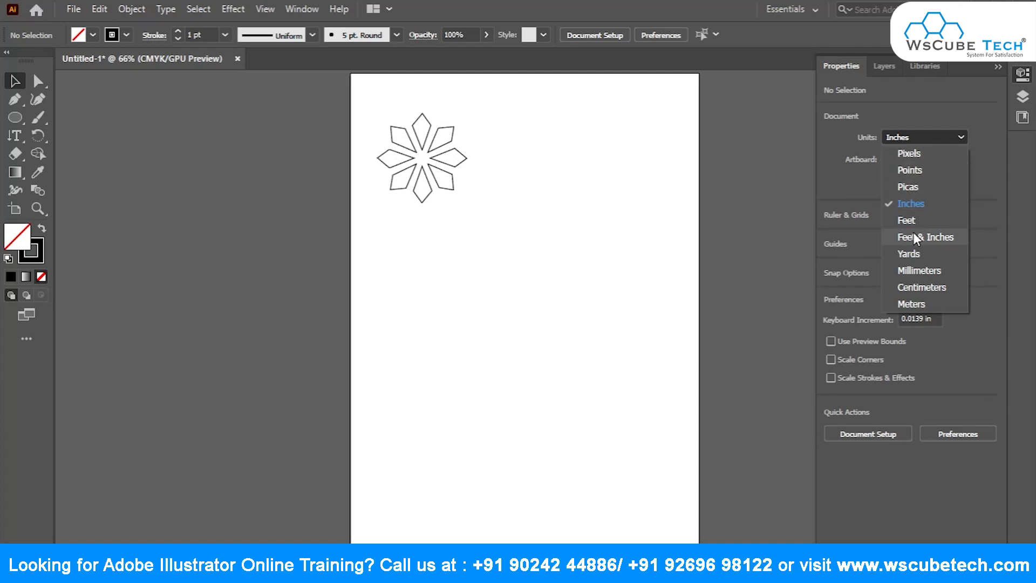
pyautogui.click(911, 205)
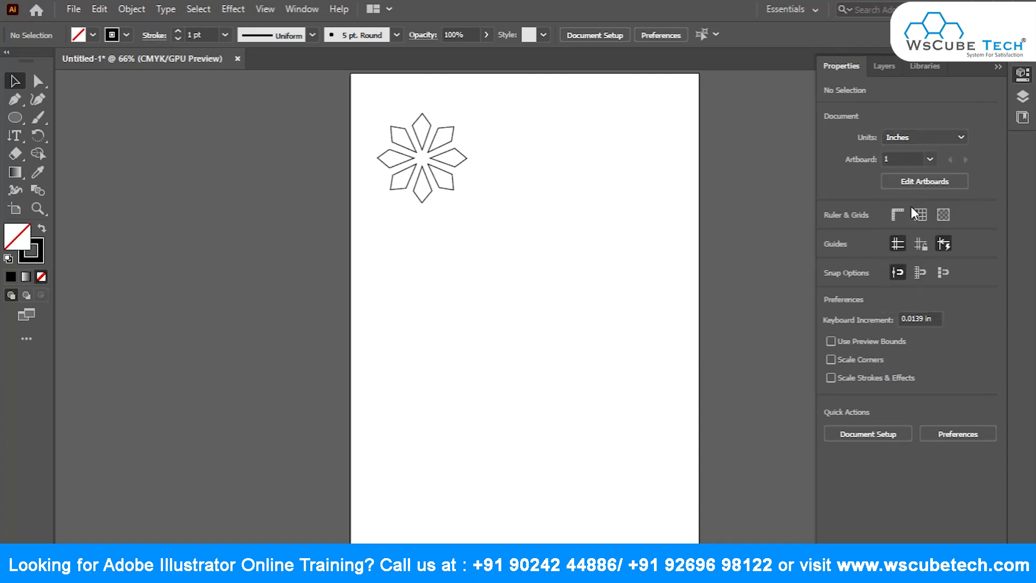
pyautogui.click(933, 160)
pyautogui.click(927, 158)
pyautogui.click(893, 160)
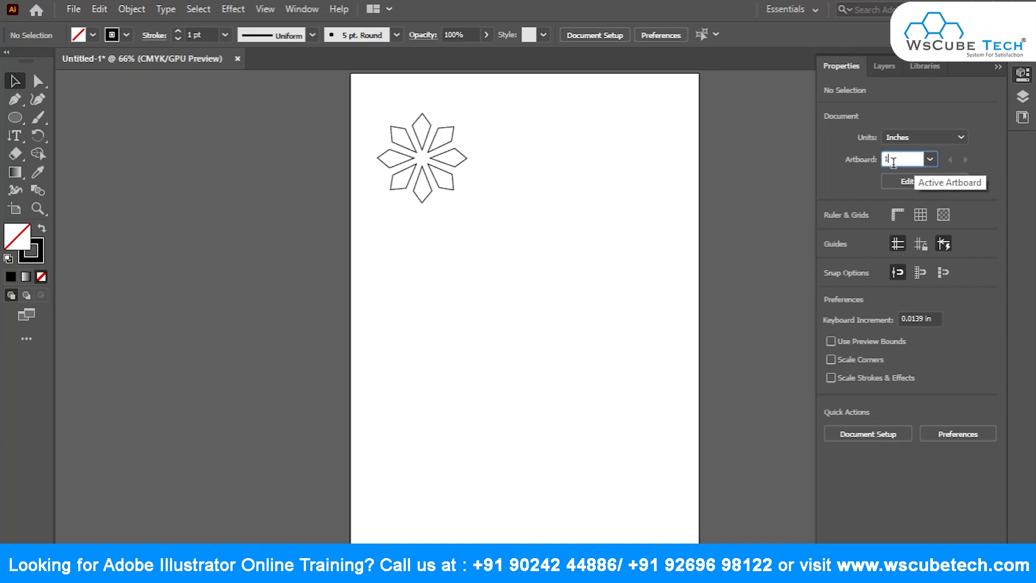
pyautogui.click(854, 171)
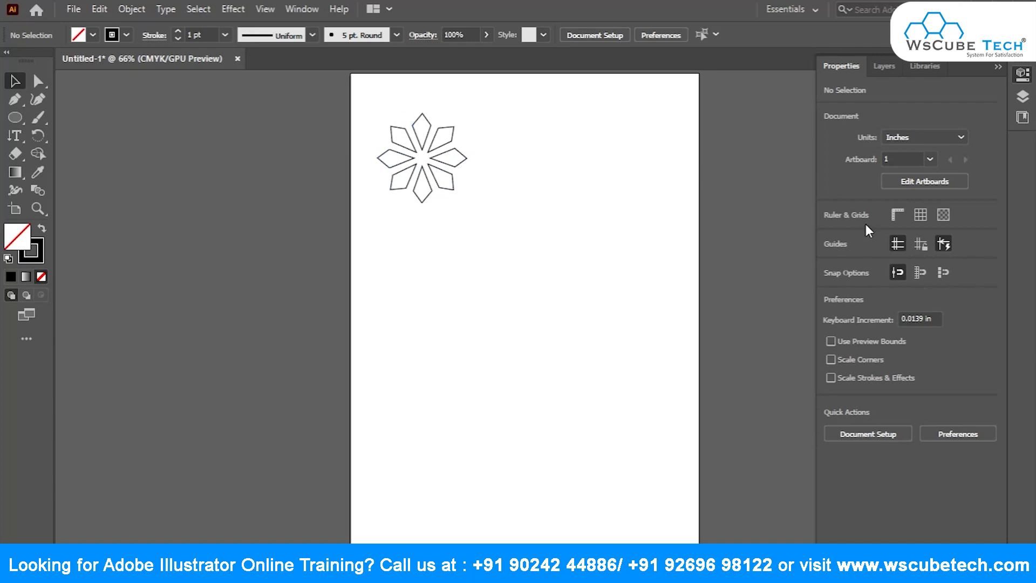
# Show the rulers, and turn the grid on to preview it before hiding it again.
pyautogui.click(893, 218)
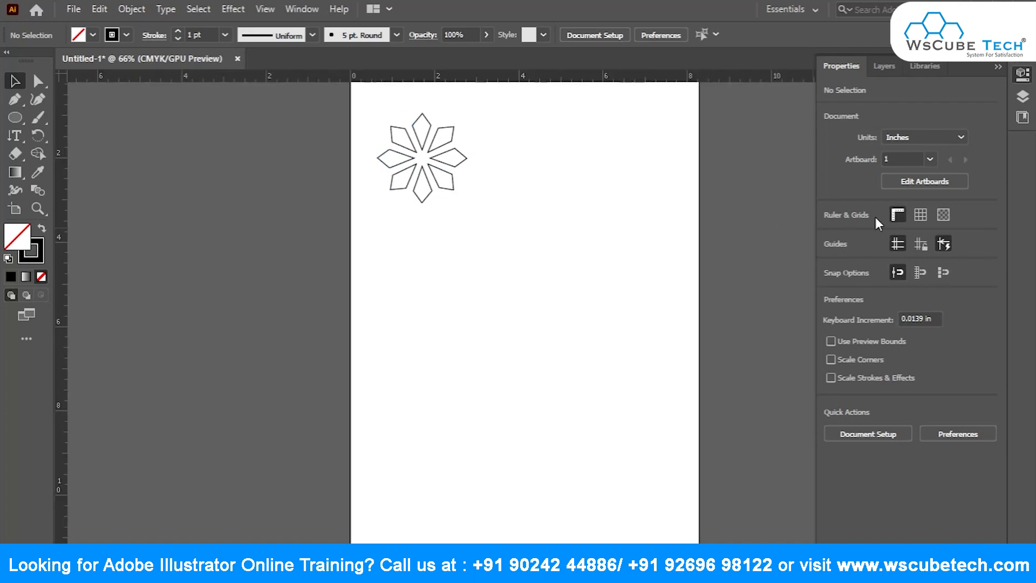
pyautogui.click(921, 215)
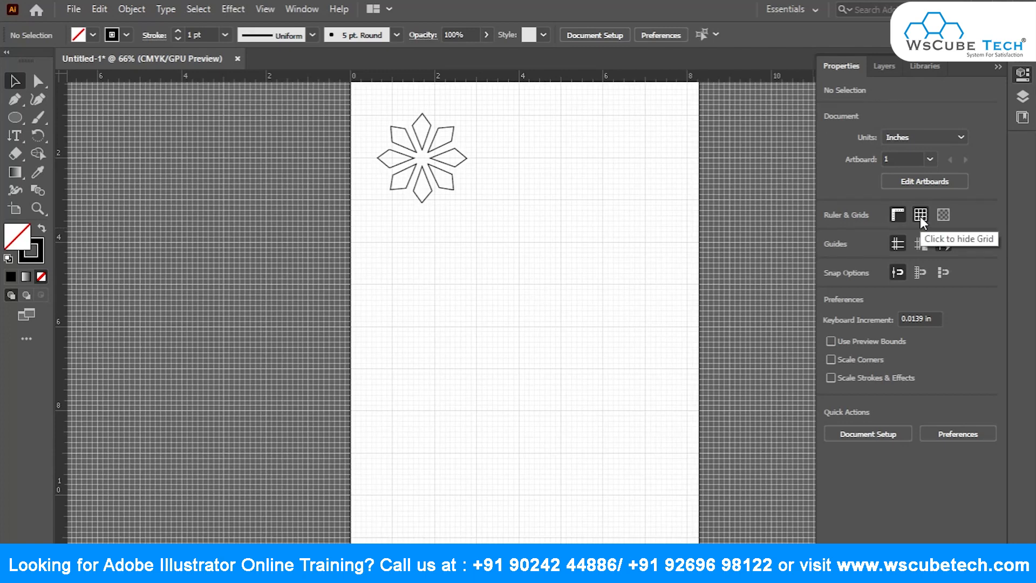
pyautogui.click(921, 216)
pyautogui.click(920, 216)
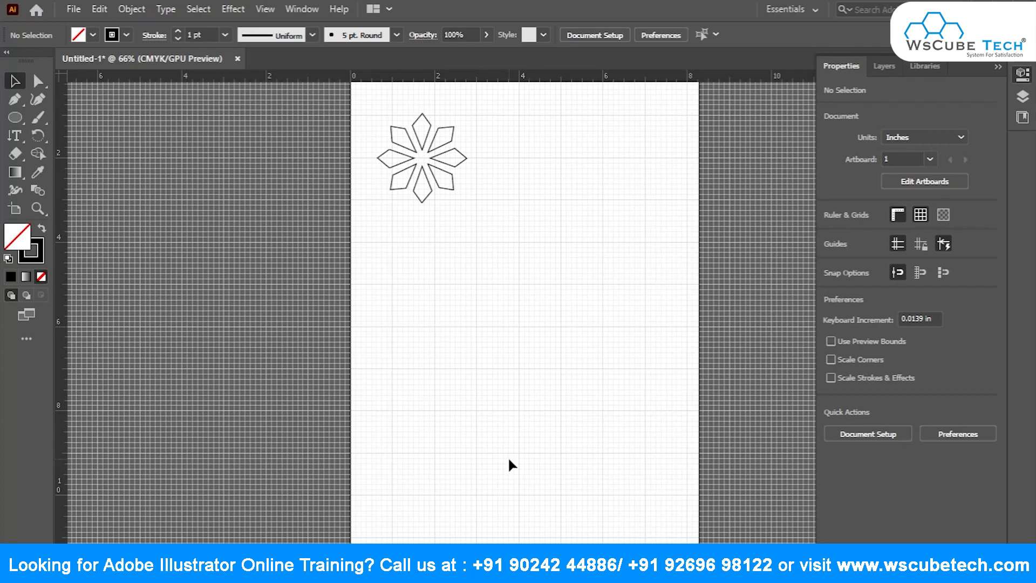
pyautogui.click(921, 215)
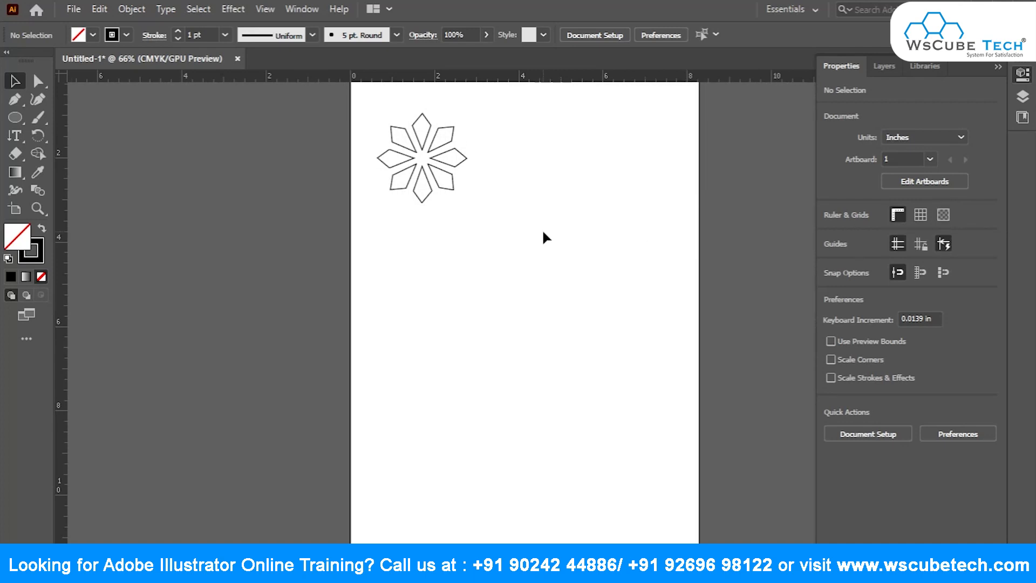
# Show the transparency grid over the document and hide it again.
pyautogui.scroll(-1, 546, 229)
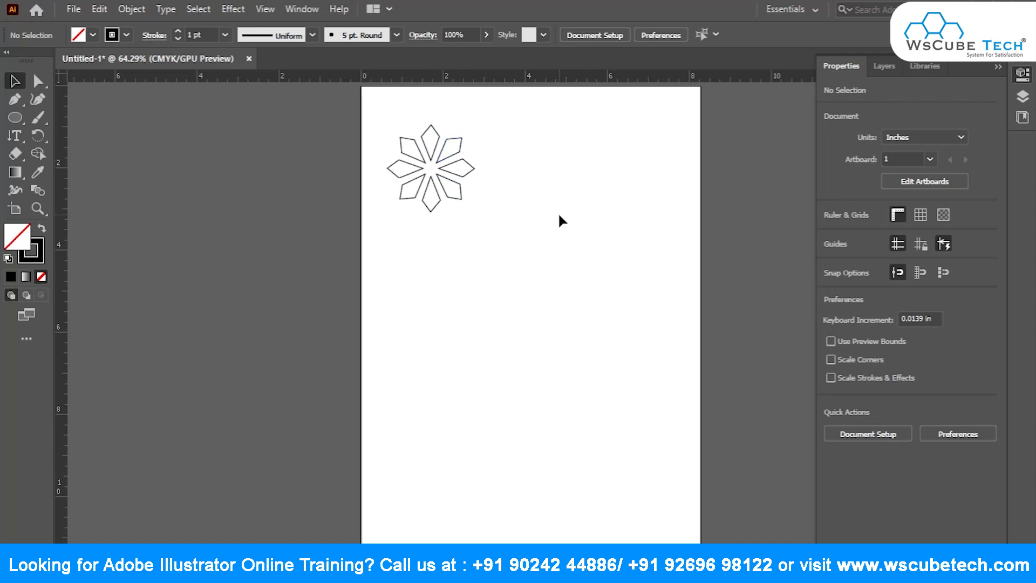
pyautogui.click(943, 214)
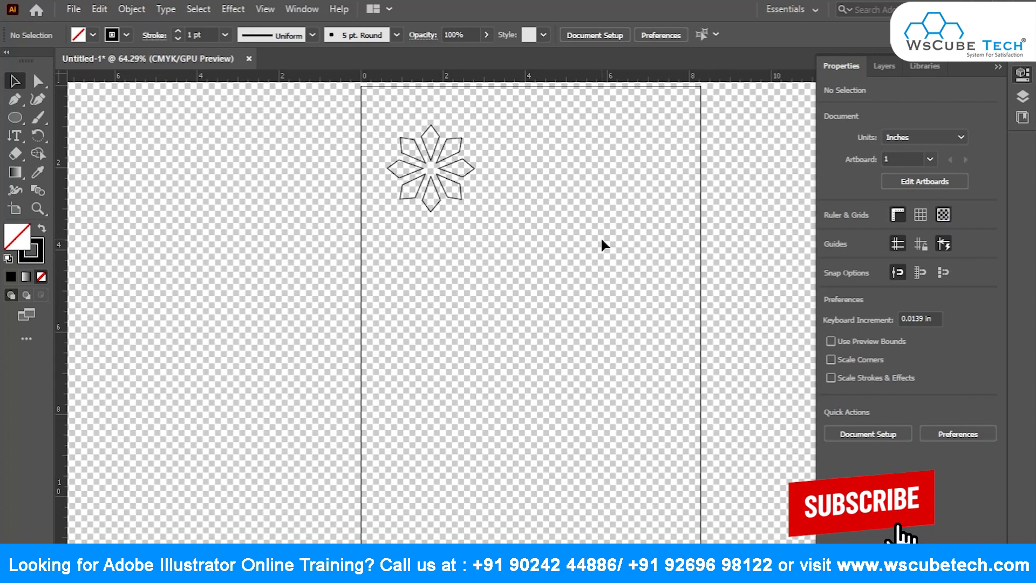
pyautogui.hotkey('ctrl', '-')
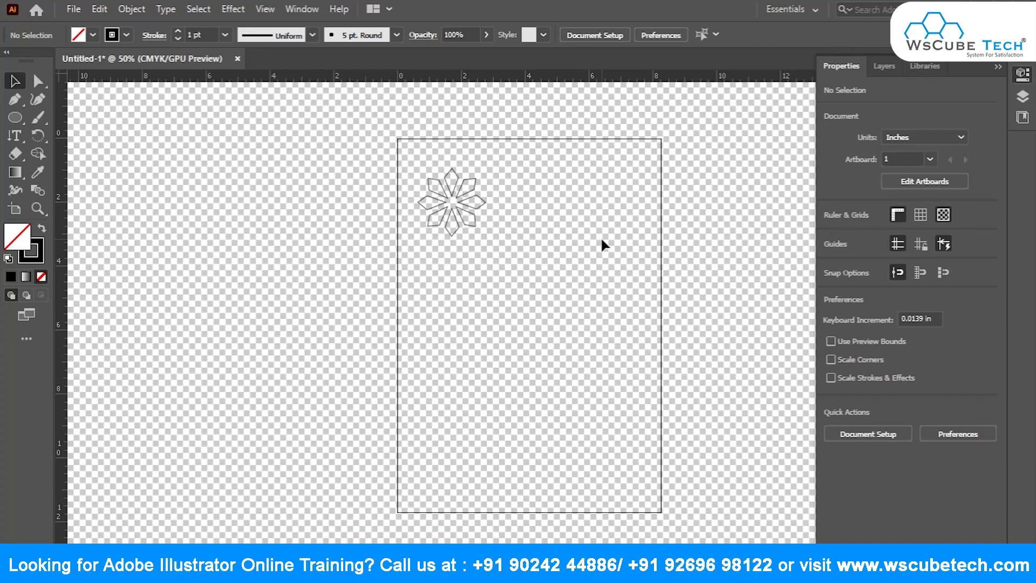
pyautogui.click(944, 217)
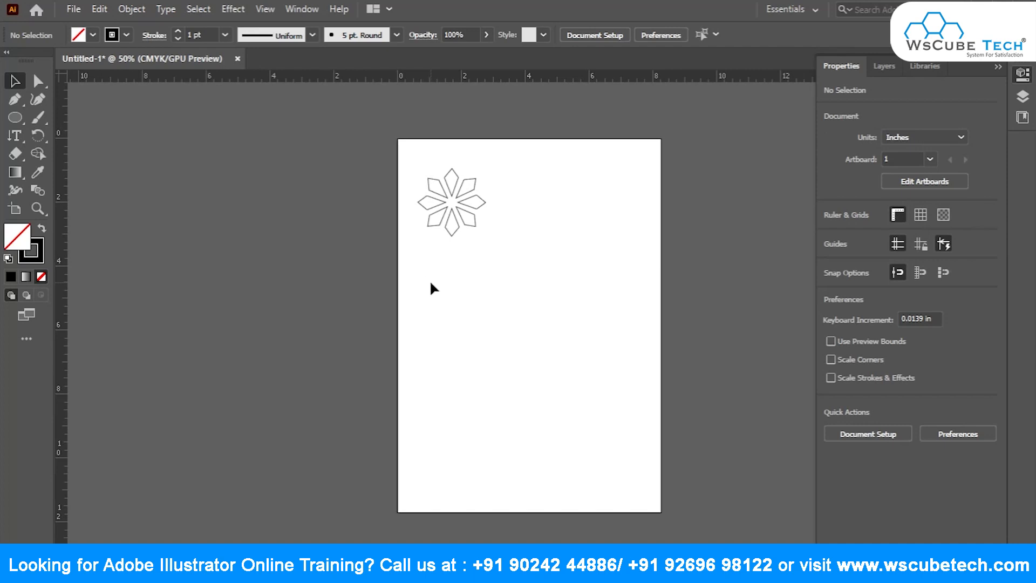
# Place two horizontal and two vertical guides across the page, with the lower horizontal one at about 8.76 in.
pyautogui.hotkey('ctrl', '0')
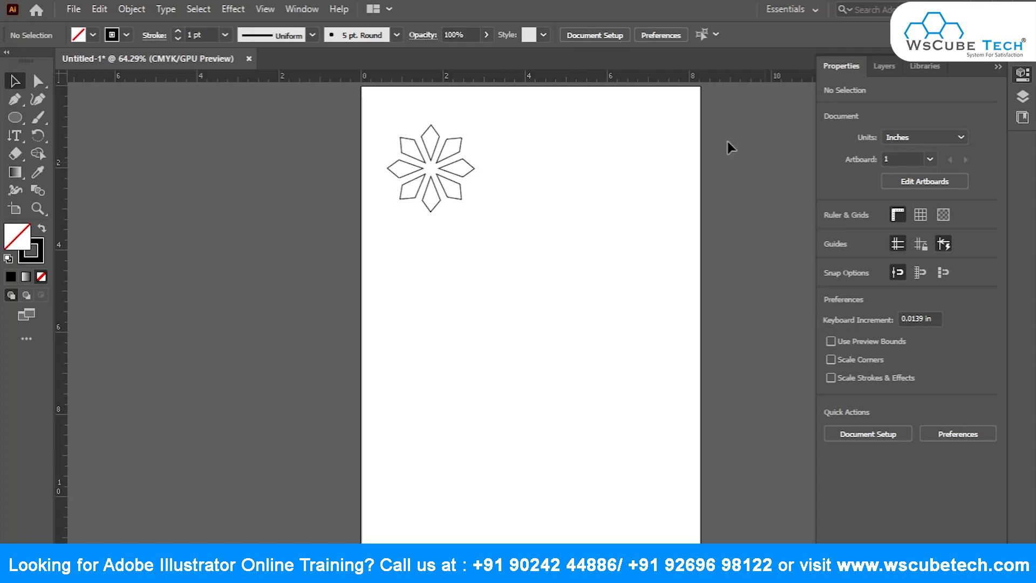
pyautogui.moveTo(562, 76); pyautogui.dragTo(534, 233)
pyautogui.moveTo(61, 287); pyautogui.dragTo(424, 302)
pyautogui.moveTo(216, 293); pyautogui.dragTo(668, 236)
pyautogui.moveTo(484, 88); pyautogui.dragTo(499, 446)
pyautogui.click(678, 312)
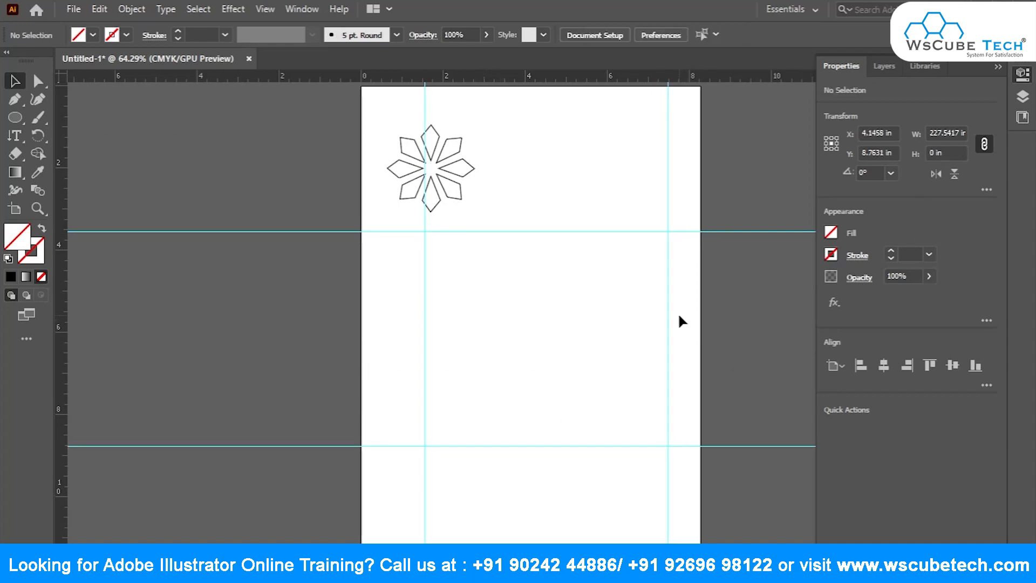
# Move the upper horizontal guide slightly down and the right vertical guide left to about 7 in.
pyautogui.click(637, 232)
pyautogui.moveTo(636, 230); pyautogui.dragTo(650, 289)
pyautogui.click(729, 312)
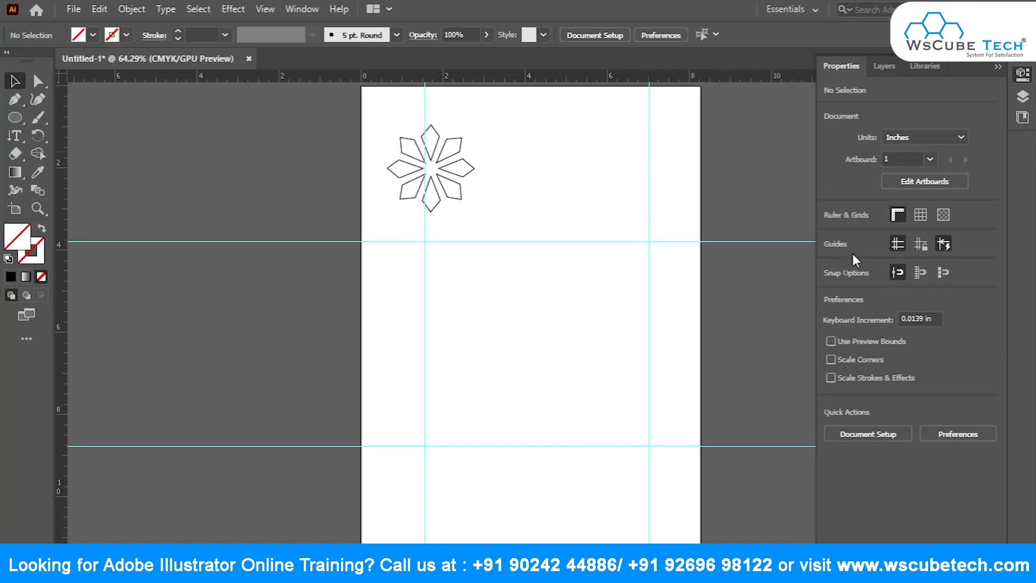
# Hide the guides, show them again, and lock them.
pyautogui.click(897, 244)
pyautogui.click(897, 247)
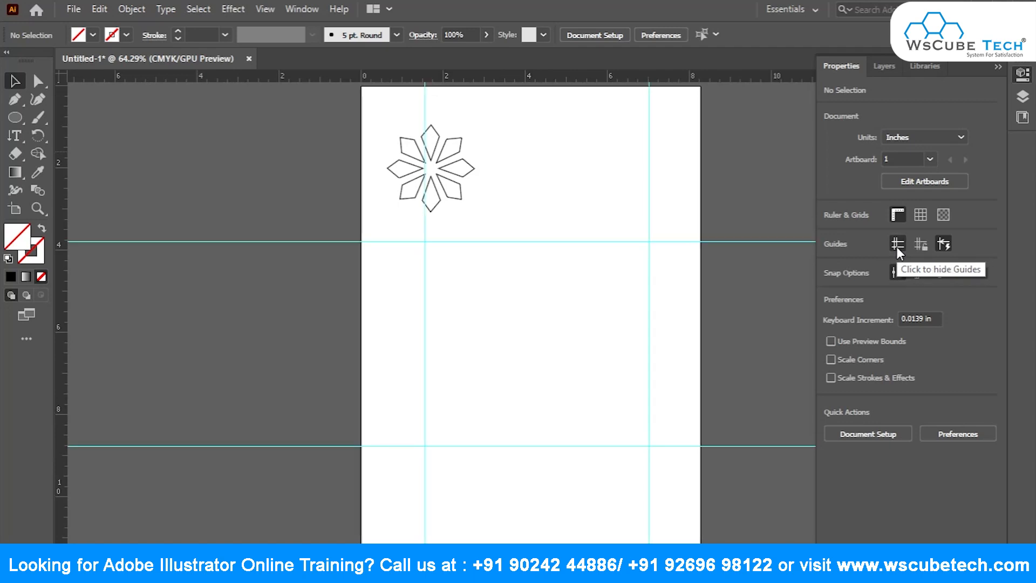
pyautogui.click(918, 247)
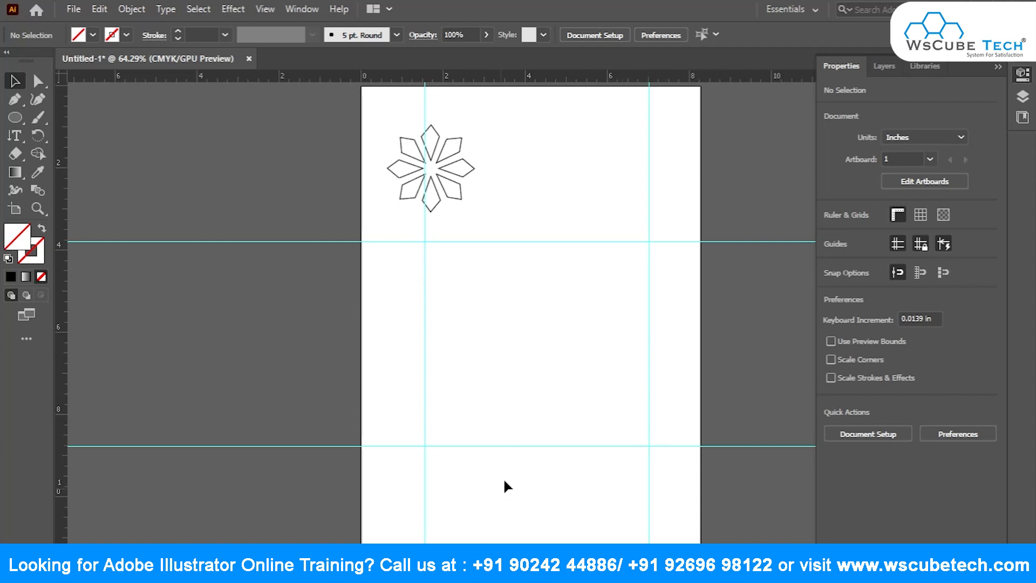
# Move the eight-kite flower between the guides so its top tip touches the upper horizontal guide, centred at about X 3.31 in, Y 4.84 in.
pyautogui.moveTo(362, 102); pyautogui.dragTo(468, 250)
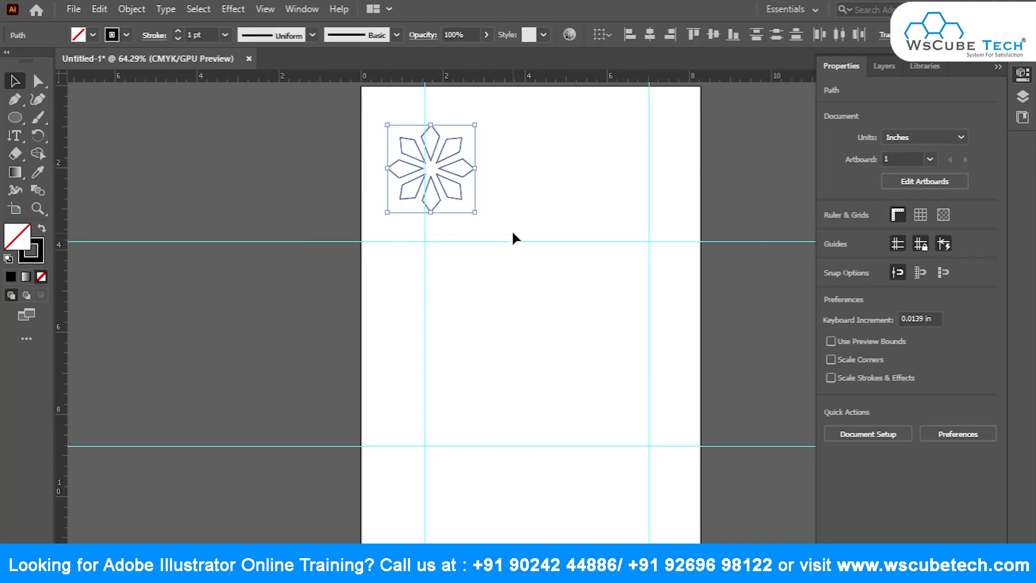
pyautogui.moveTo(404, 144); pyautogui.dragTo(501, 317)
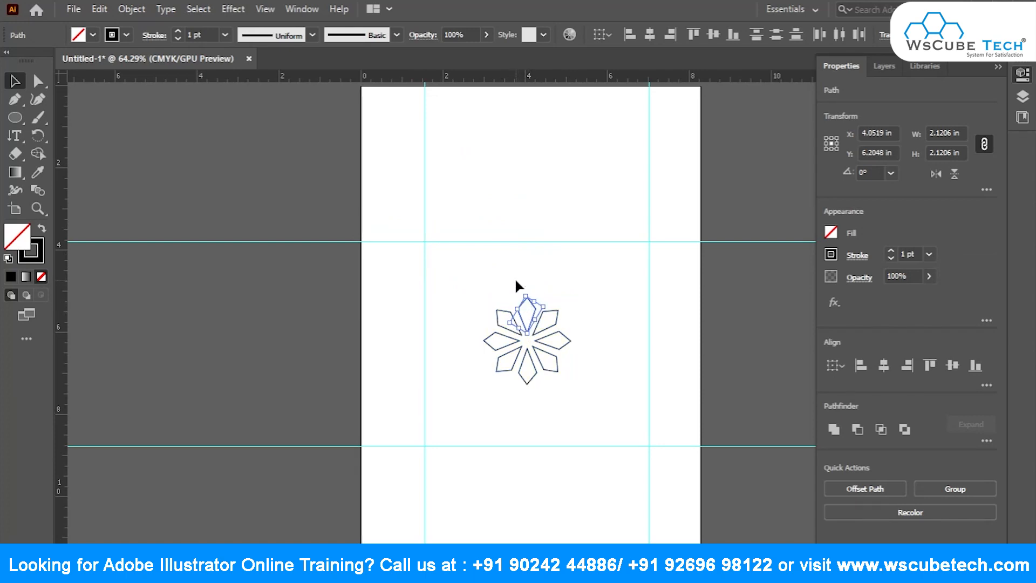
pyautogui.click(517, 281)
pyautogui.moveTo(451, 273); pyautogui.dragTo(612, 417)
pyautogui.moveTo(520, 298); pyautogui.dragTo(487, 250)
pyautogui.hotkey('ctrl', 'z')
pyautogui.click(744, 327)
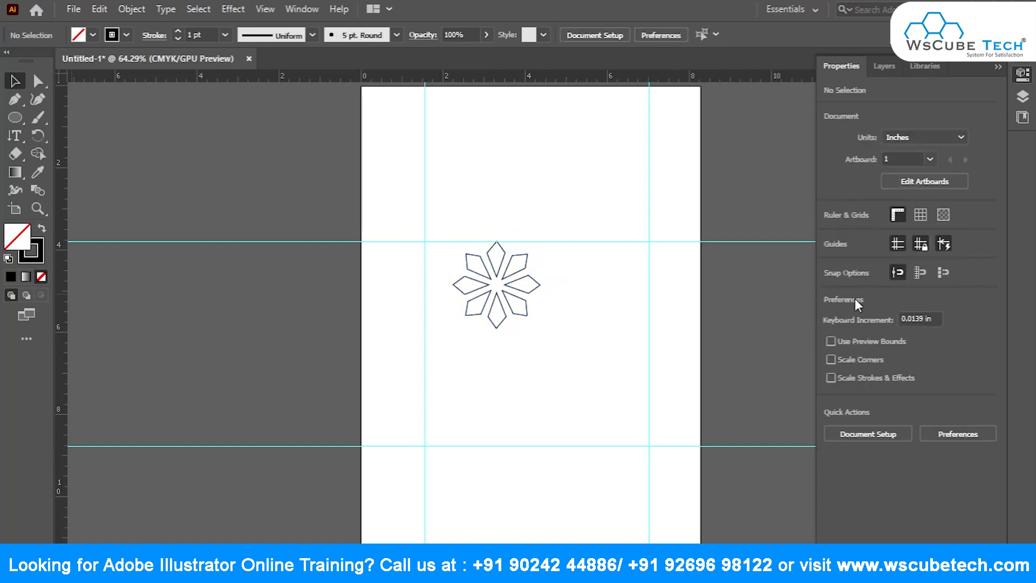
# Turn off Smart Guides and move the eight-kite flower right until its outer tip meets the vertical guide at about 7 in.
pyautogui.click(944, 244)
pyautogui.moveTo(585, 356); pyautogui.dragTo(585, 251)
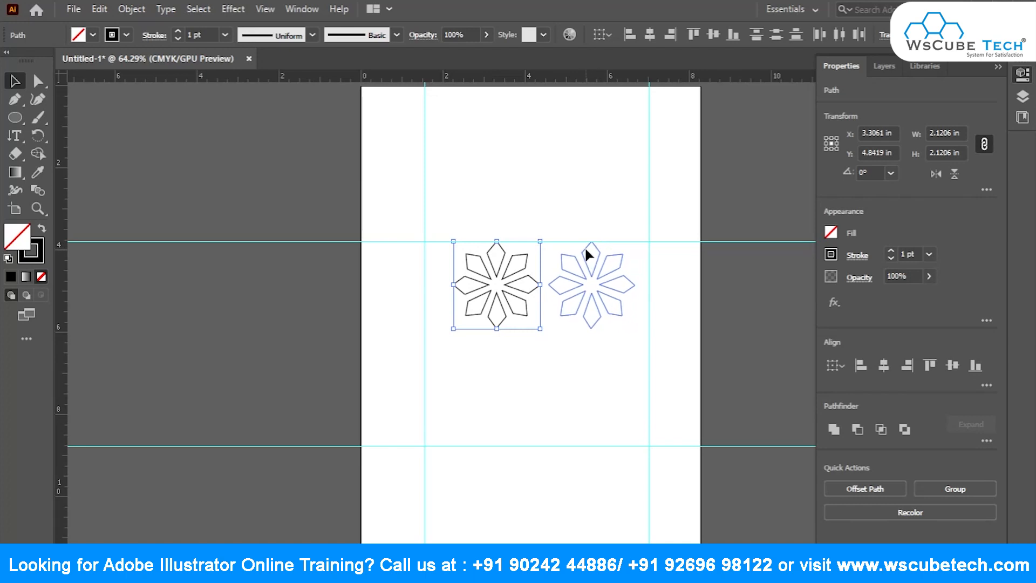
pyautogui.moveTo(586, 250); pyautogui.dragTo(598, 248)
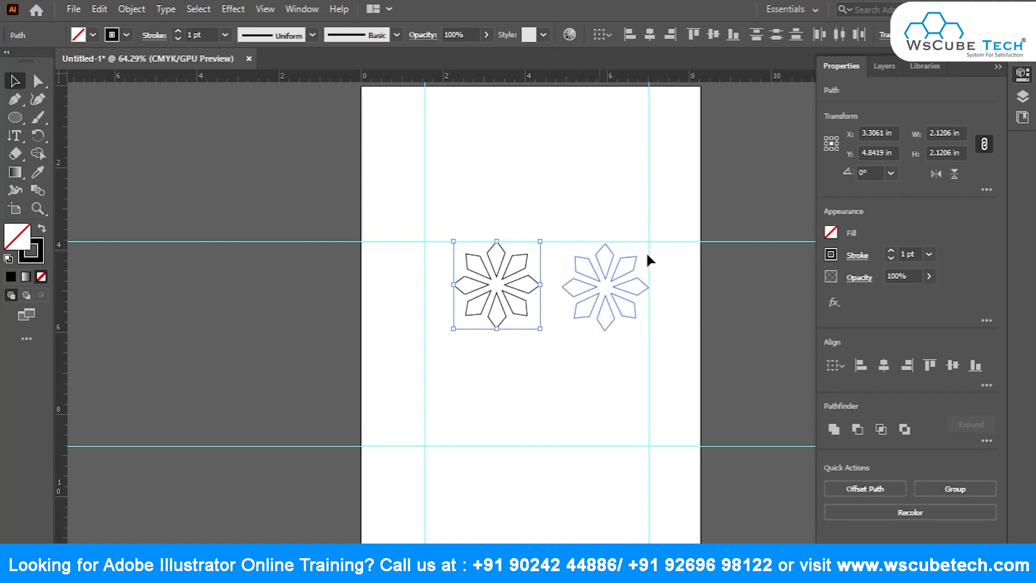
pyautogui.click(579, 225)
pyautogui.scroll(1, 611, 252)
pyautogui.scroll(1, 611, 247)
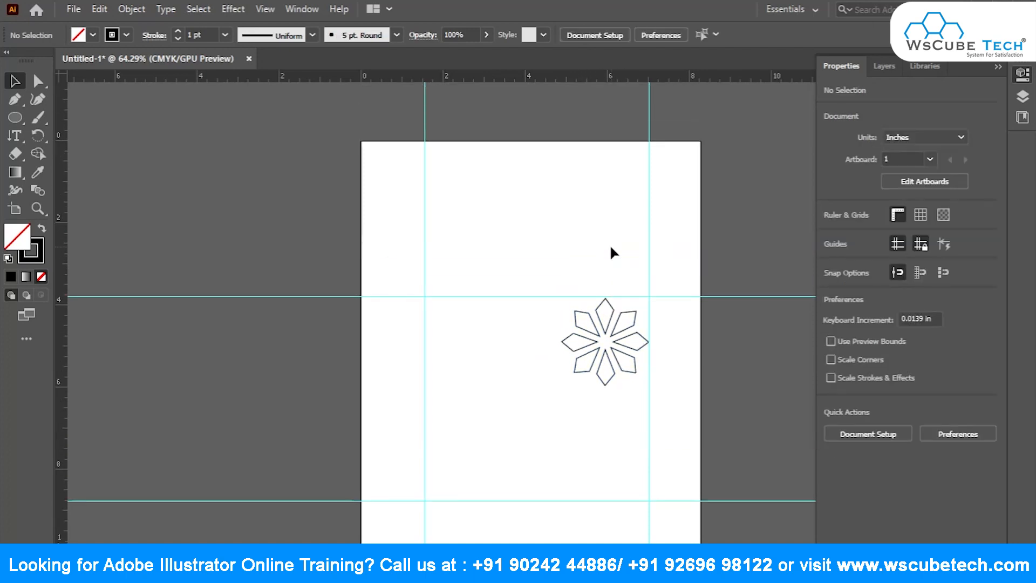
# Turn off Snap to Point and draw a rectangle about 1.34 by 1.63 in beside the flower, between the vertical guides.
pyautogui.moveTo(574, 298); pyautogui.dragTo(705, 407)
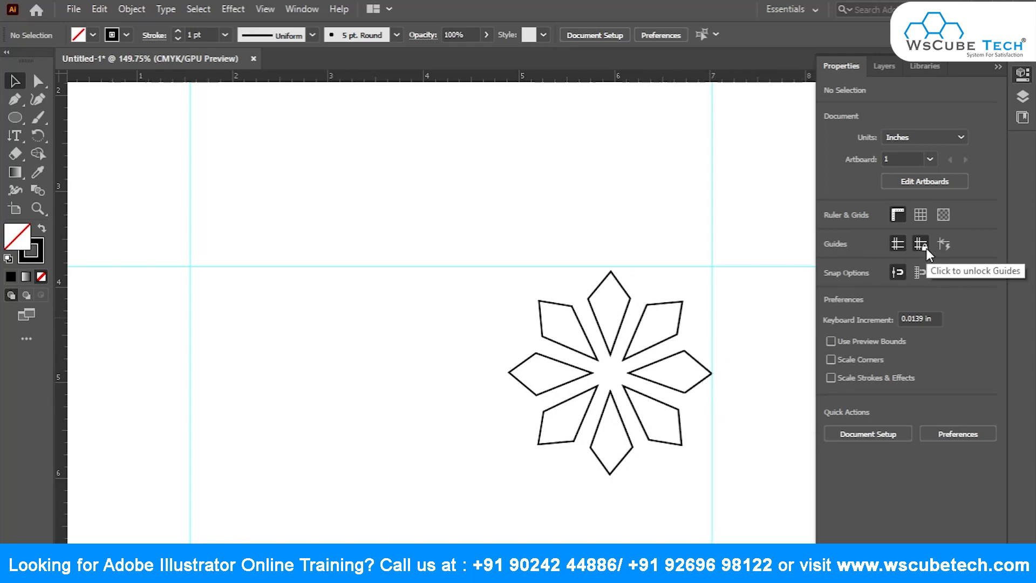
pyautogui.click(897, 273)
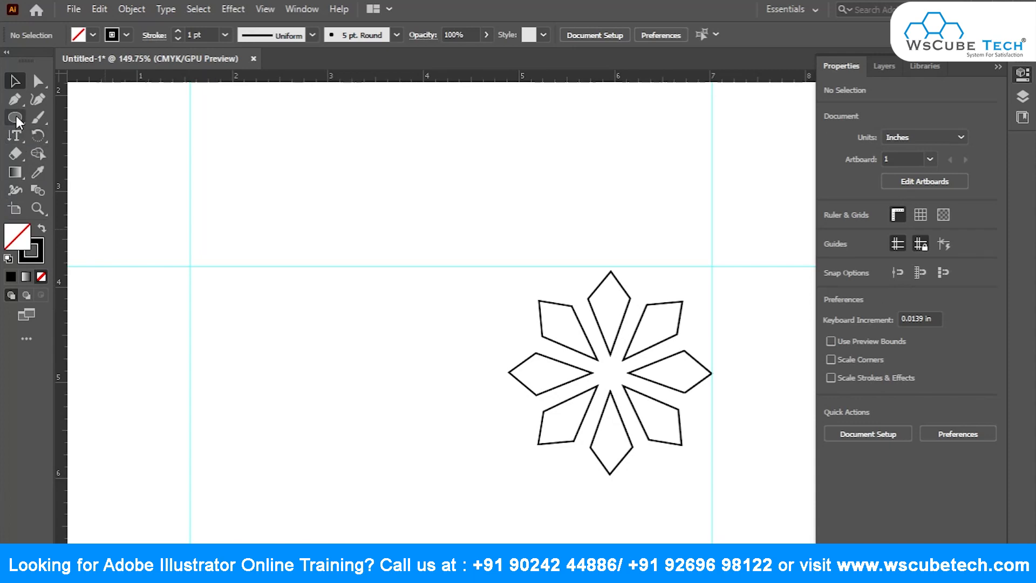
pyautogui.moveTo(16, 116); pyautogui.dragTo(43, 117)
pyautogui.moveTo(253, 321); pyautogui.dragTo(382, 477)
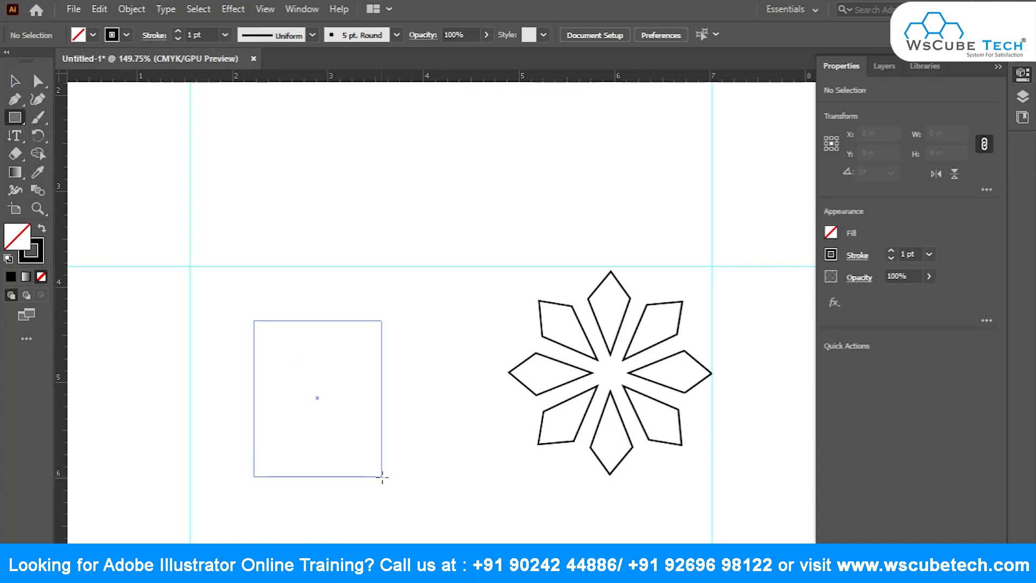
pyautogui.press('v')
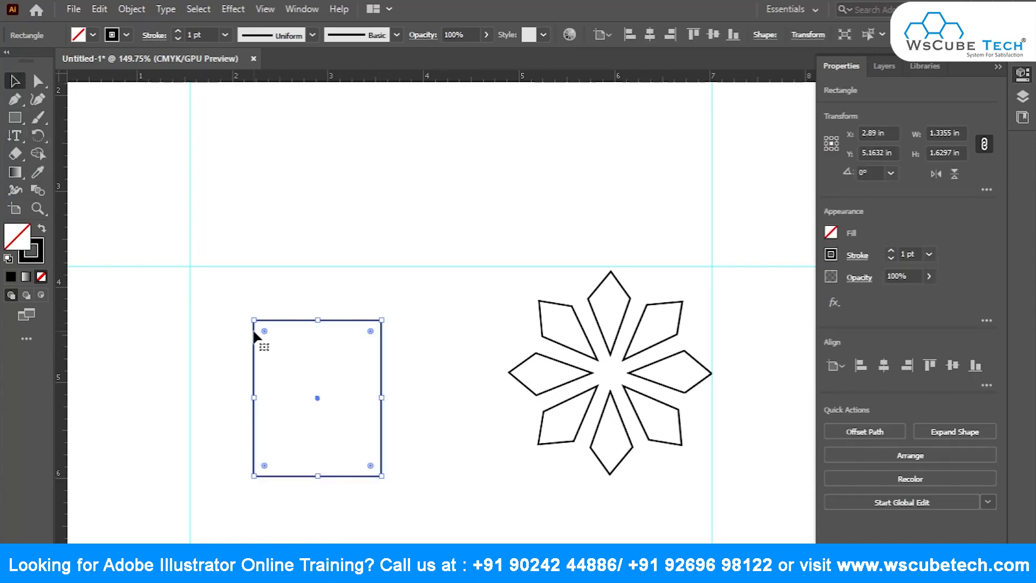
# Move the rectangle into the corner where the guides cross, and away again to about X 2.83 in, Y 5.60 in.
pyautogui.moveTo(253, 331); pyautogui.dragTo(190, 278)
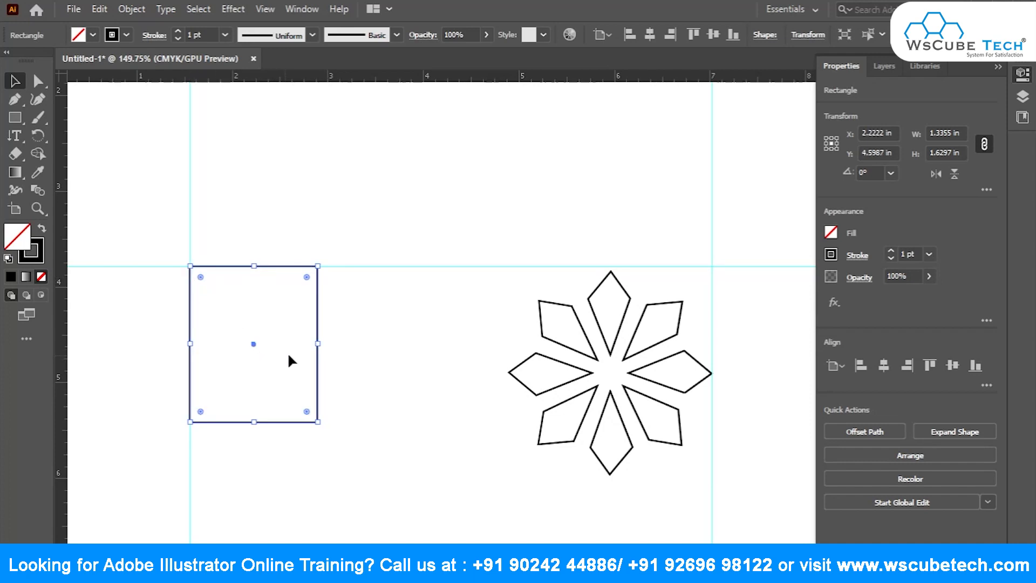
pyautogui.moveTo(318, 369); pyautogui.dragTo(377, 464)
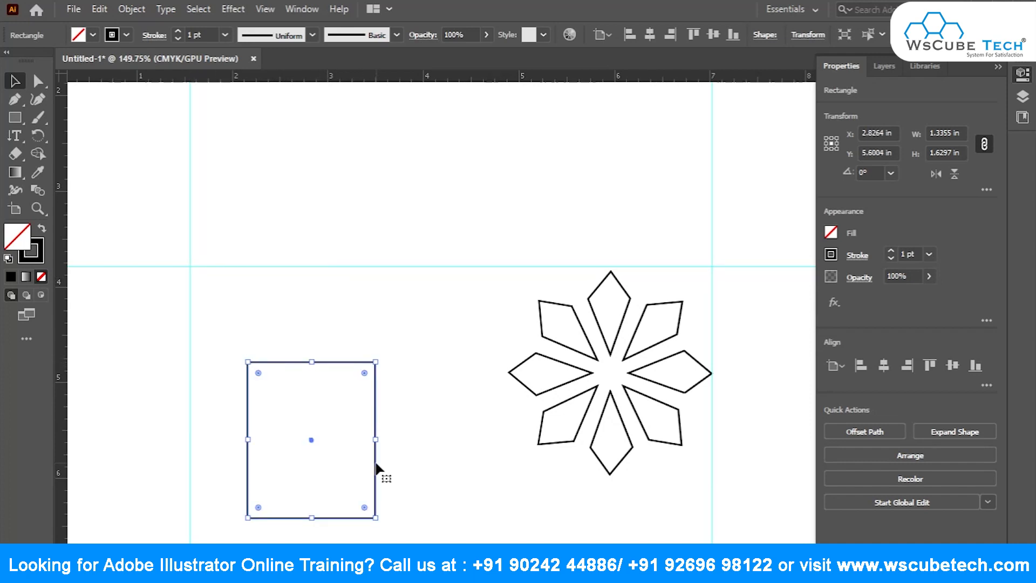
pyautogui.click(443, 314)
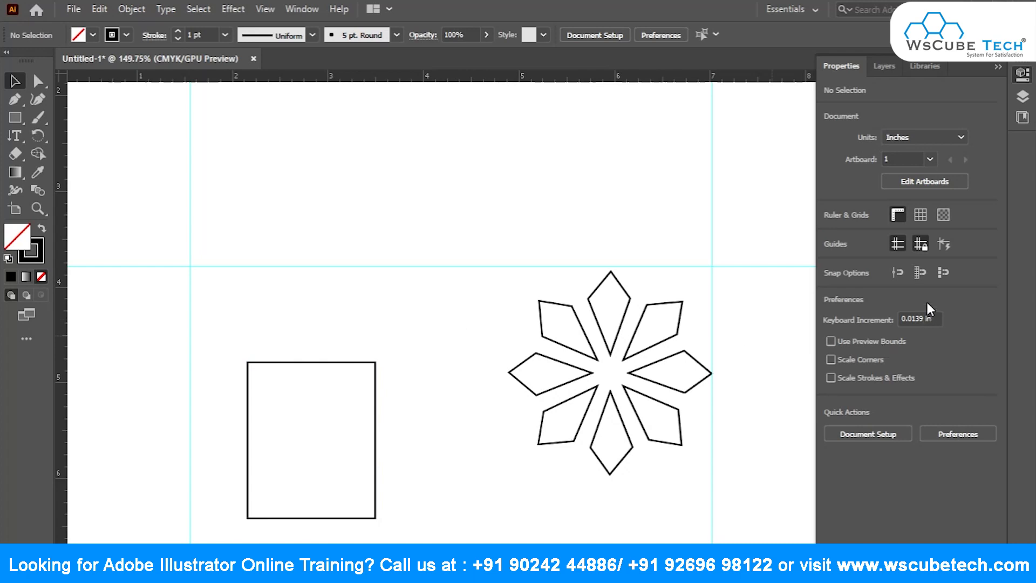
# Turn on Snap to Point and move the rectangle into the guides' corner, centred at about X 2.25 in, Y 4.60 in.
pyautogui.click(899, 273)
pyautogui.moveTo(248, 373); pyautogui.dragTo(192, 279)
pyautogui.click(548, 394)
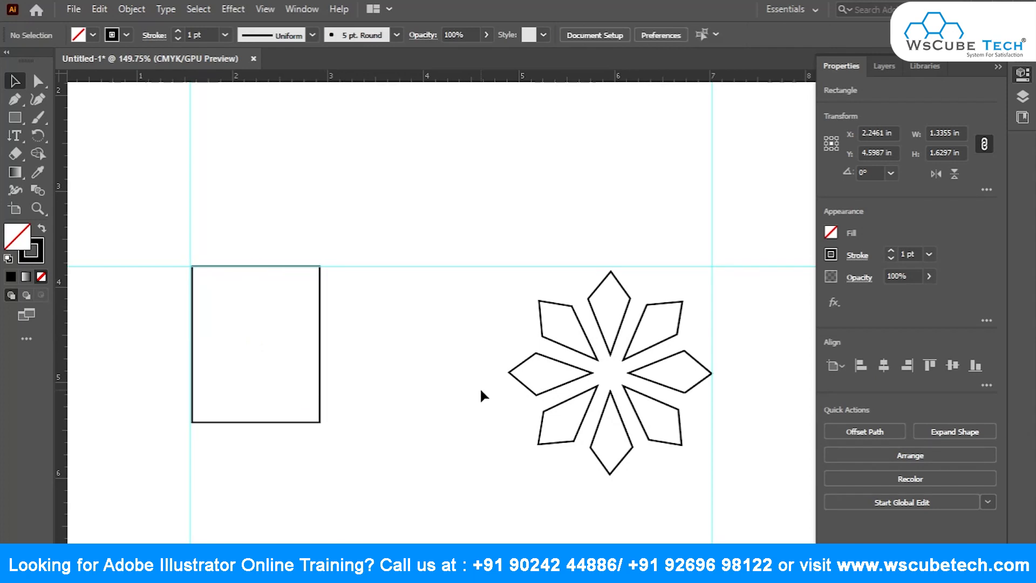
# Turn on Smart Guides, align the rectangle with the left vertical guide, and move it off to about X 2.35 in, Y 4.91 in.
pyautogui.click(945, 245)
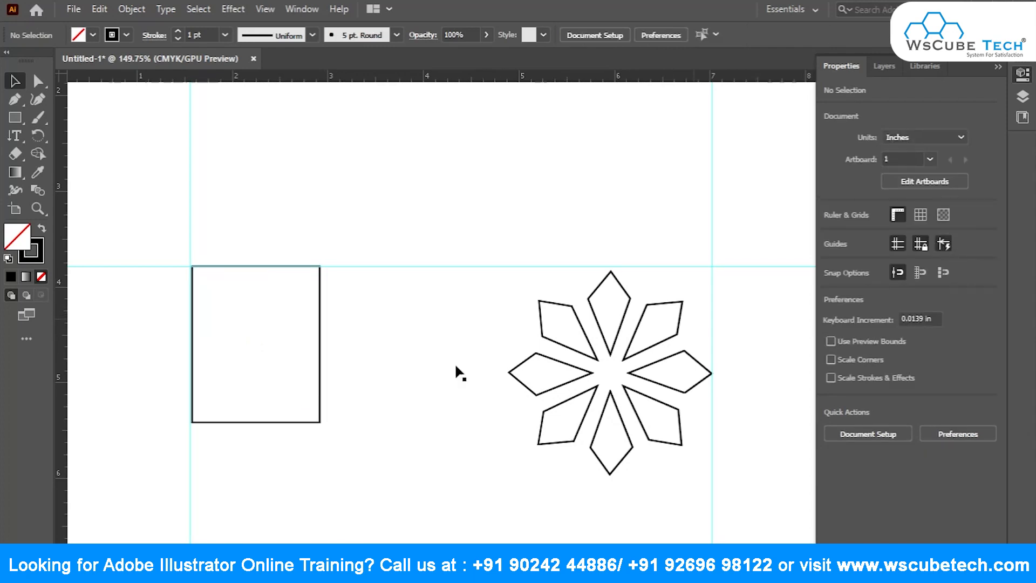
pyautogui.moveTo(192, 271)
pyautogui.mouseDown()
pyautogui.moveTo(250, 347)
pyautogui.moveTo(191, 281)
pyautogui.mouseUp()
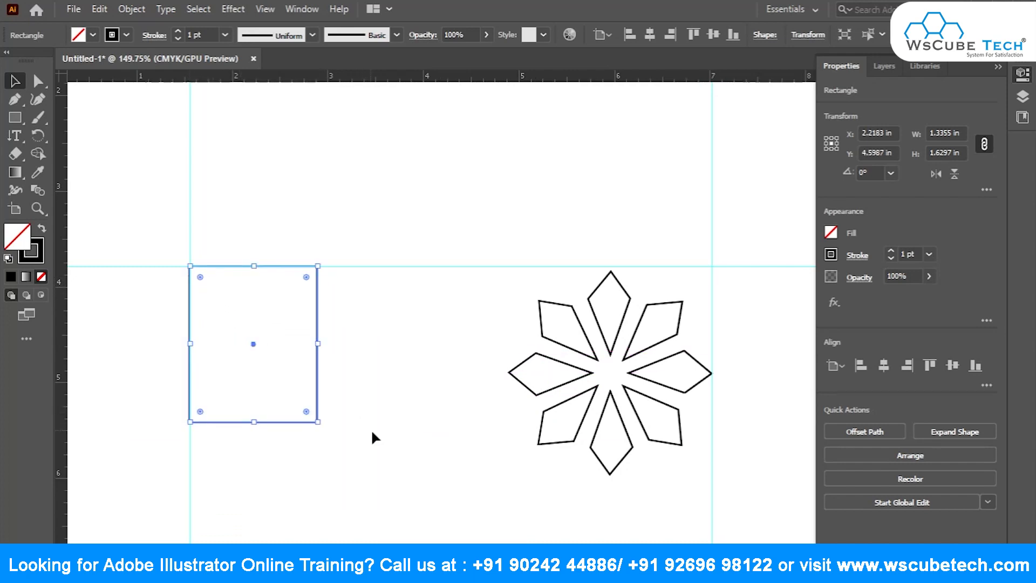
pyautogui.click(734, 346)
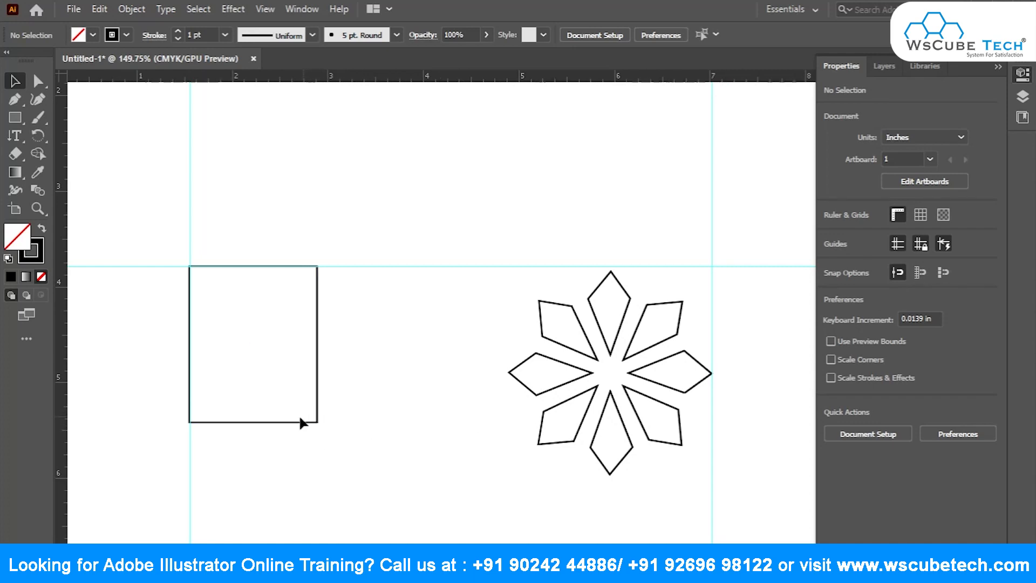
pyautogui.moveTo(299, 426); pyautogui.dragTo(312, 456)
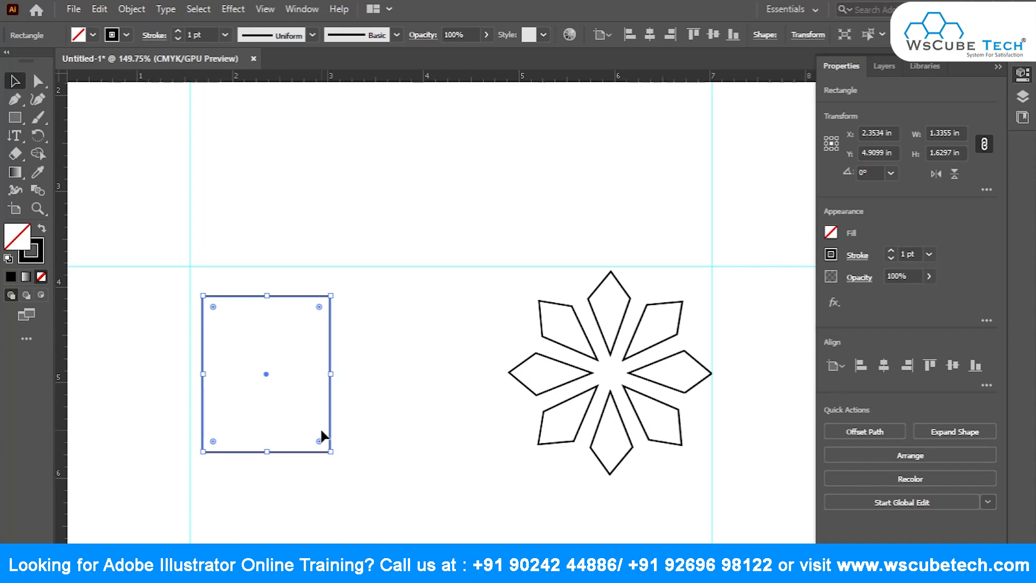
pyautogui.click(445, 427)
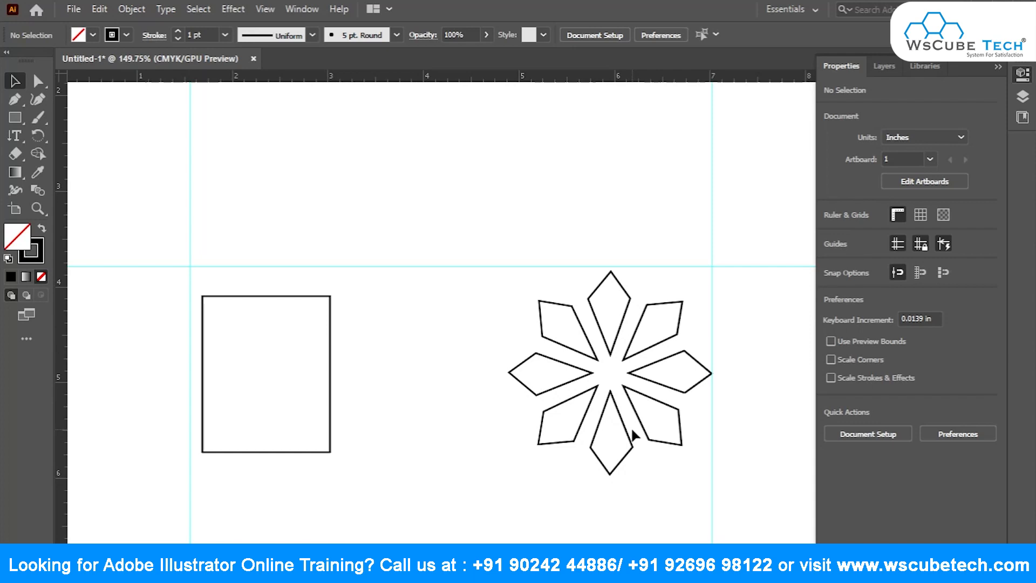
# Nudge the rectangle right by eight keyboard increments to about X 2.46 in.
pyautogui.click(330, 331)
pyautogui.press('Right')
pyautogui.press('Right')
pyautogui.press('Right')
pyautogui.press('Right')
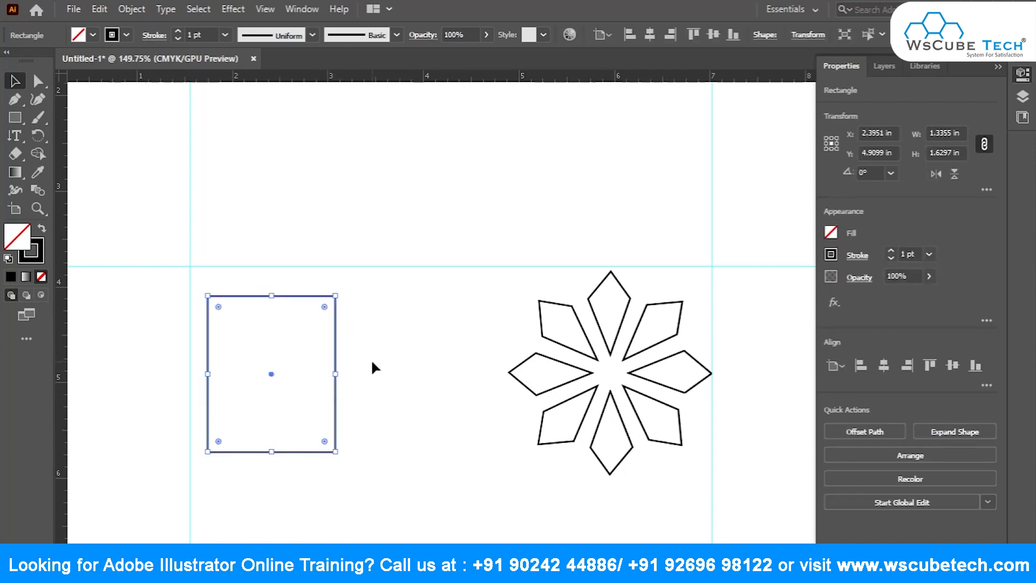
pyautogui.press('Right')
pyautogui.press('Right')
pyautogui.press('Right')
pyautogui.press('Right')
pyautogui.click(358, 344)
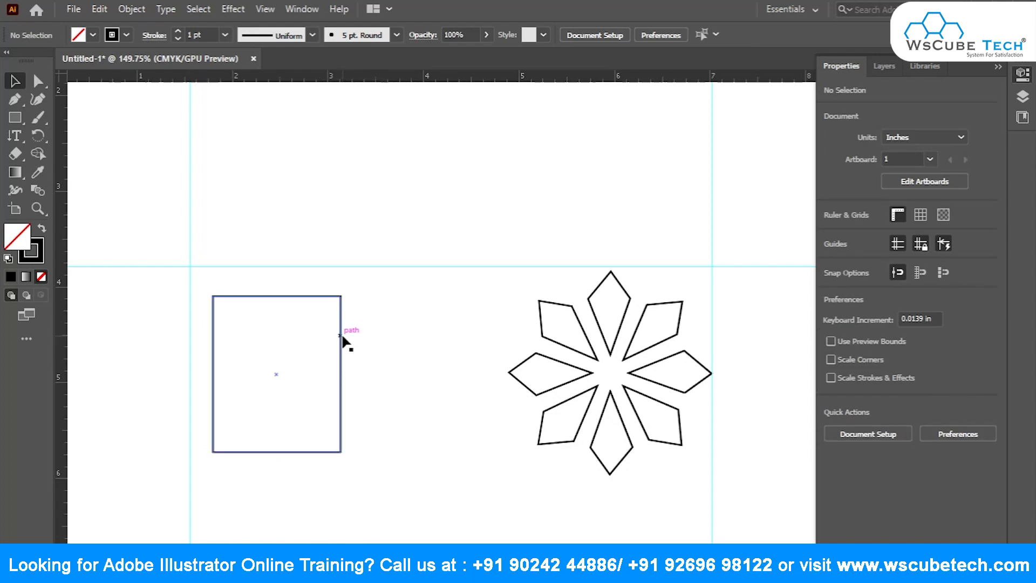
pyautogui.click(339, 334)
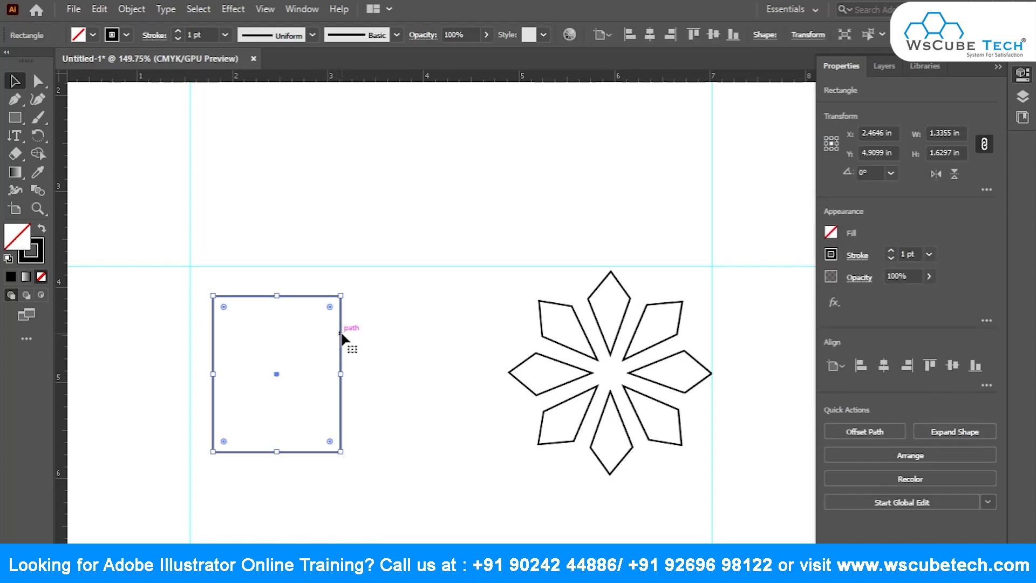
pyautogui.click(381, 349)
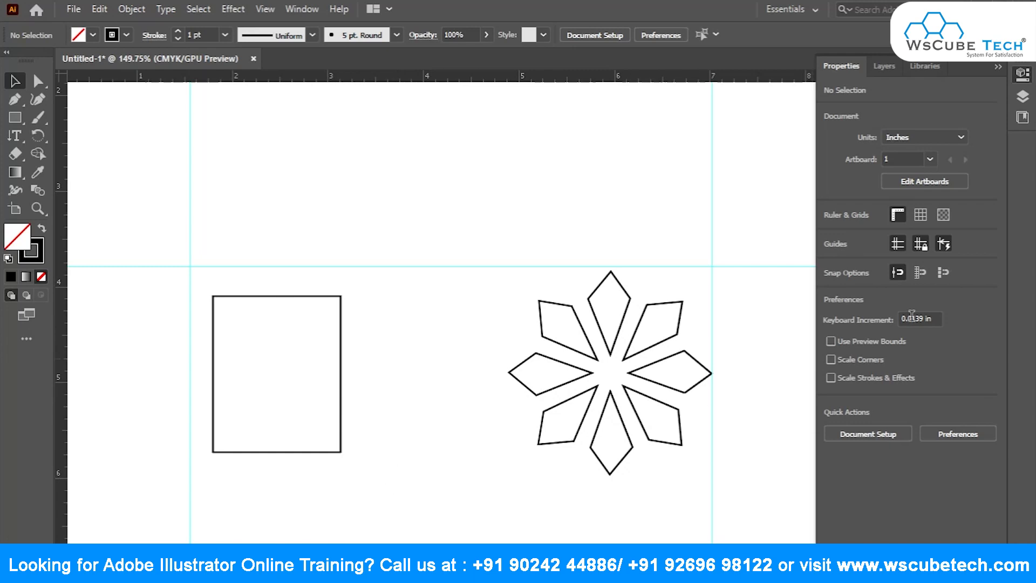
# Set the keyboard increment to 0.5 in.
pyautogui.click(938, 319)
pyautogui.write('0.5')
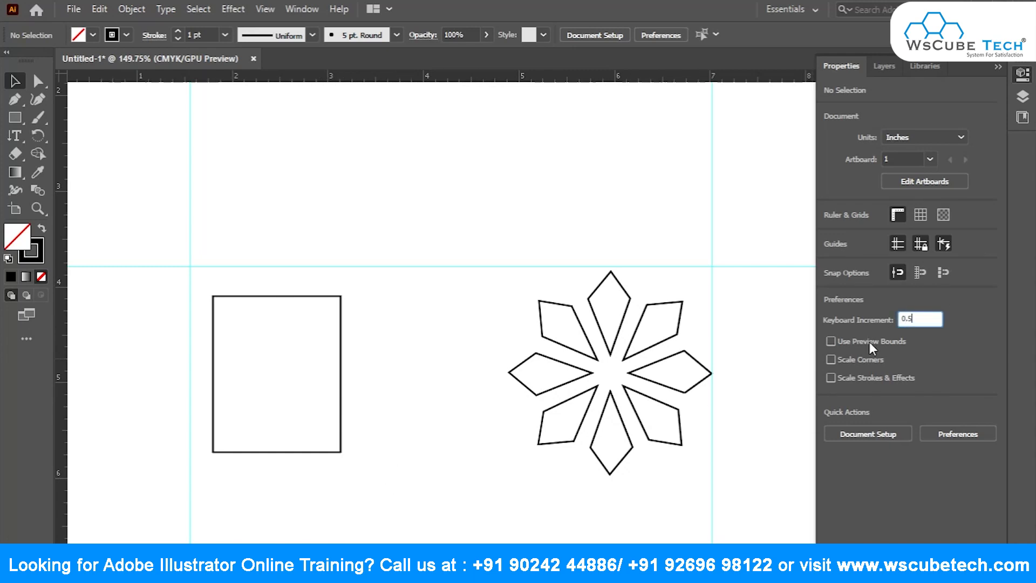
pyautogui.click(423, 354)
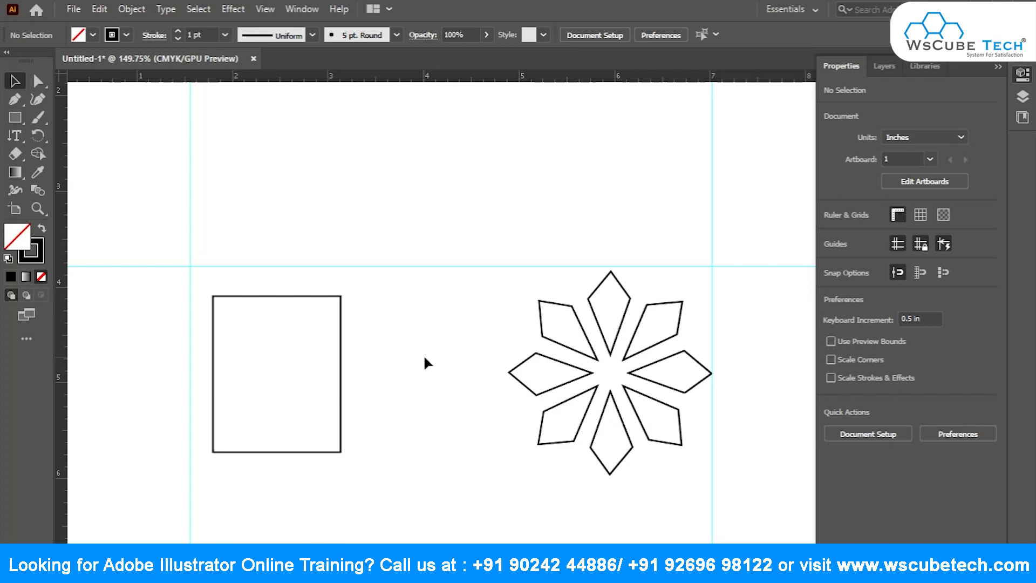
# Nudge the rectangle right by three 0.5 in increments and back left by three.
pyautogui.click(341, 337)
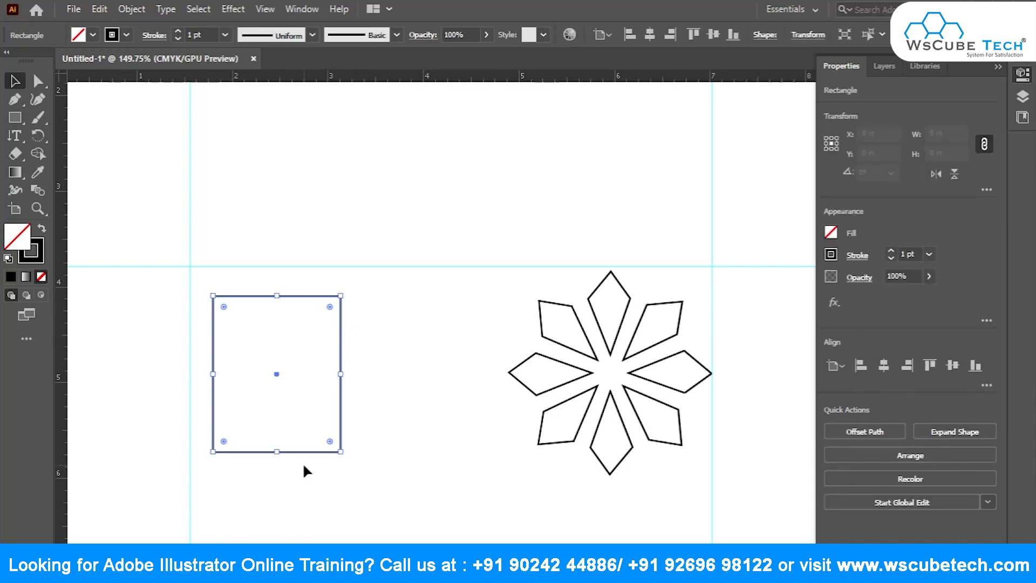
pyautogui.press('Right')
pyautogui.press('Right')
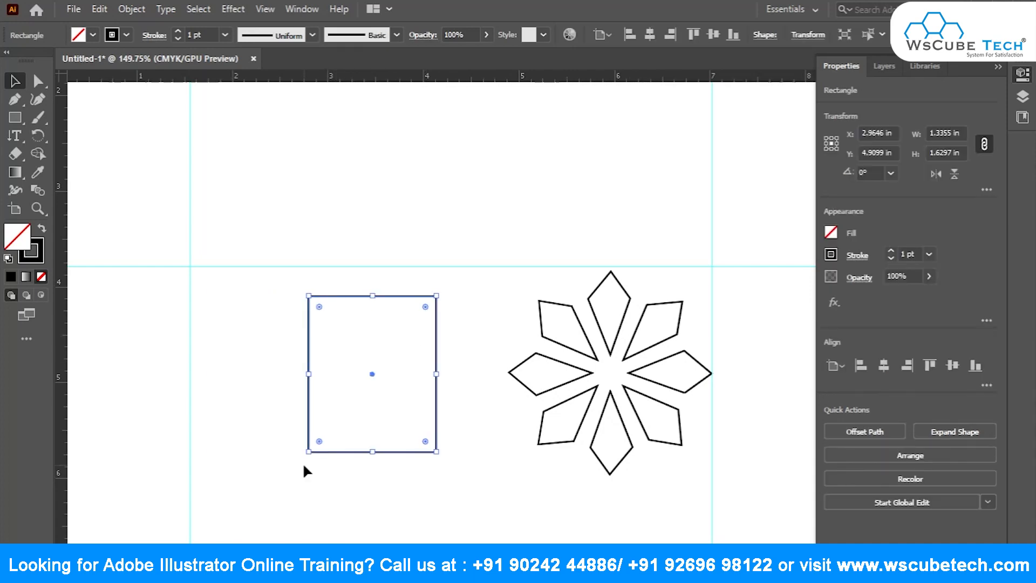
pyautogui.press('Right')
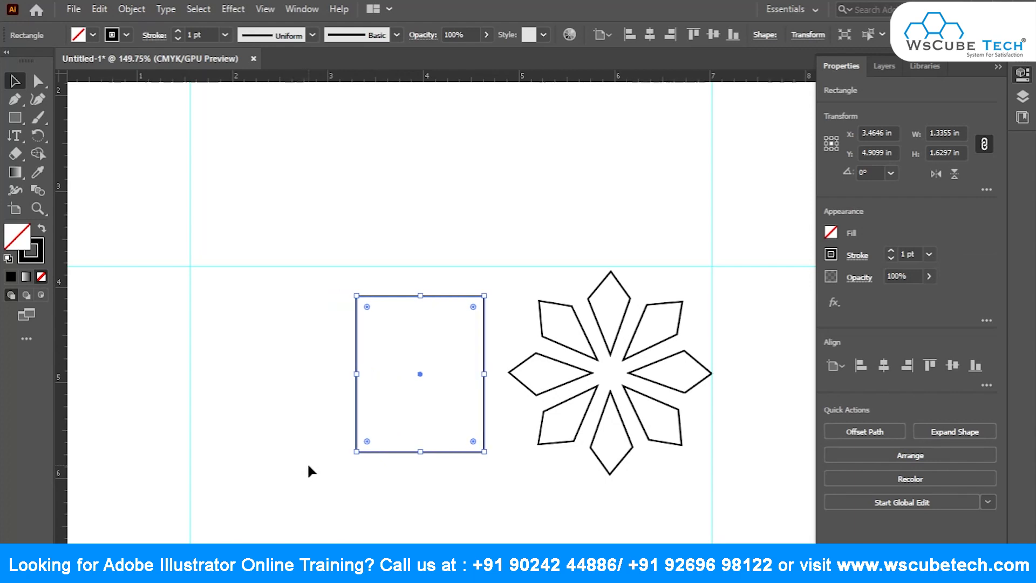
pyautogui.press('Left')
pyautogui.press('Left')
pyautogui.press('Left')
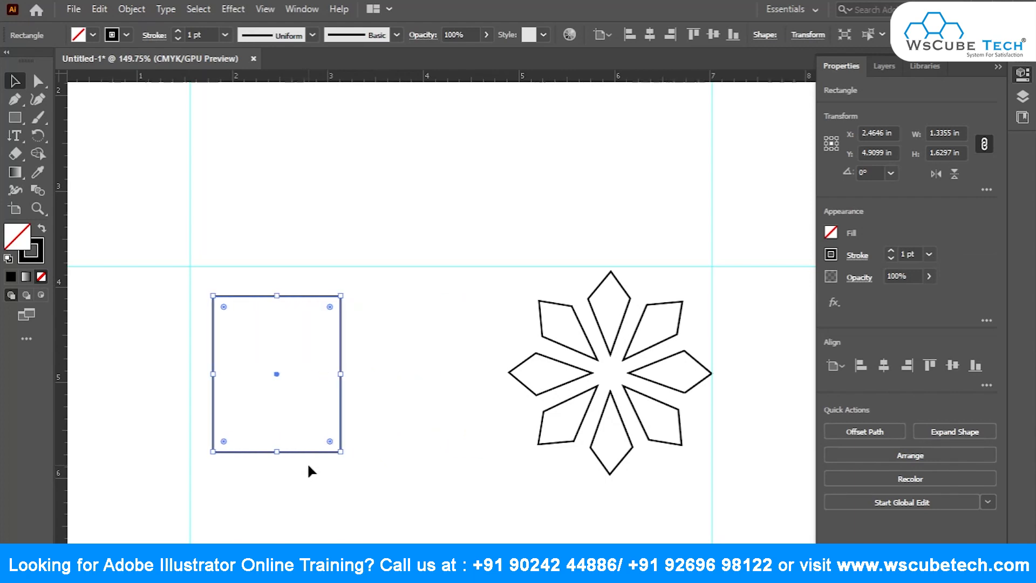
# Nudge the rectangle around in all four directions, leaving it 0.5 in right of and 0.5 in below its starting position.
pyautogui.press('Up')
pyautogui.press('Up')
pyautogui.press('Down')
pyautogui.press('Down')
pyautogui.press('Down')
pyautogui.press('Down')
pyautogui.press('Up')
pyautogui.press('Up')
pyautogui.press('Right')
pyautogui.press('Right')
pyautogui.press('Down')
pyautogui.press('Up')
pyautogui.press('Left')
pyautogui.press('Right')
pyautogui.press('Down')
pyautogui.press('Up')
pyautogui.press('Left')
pyautogui.press('Down')
pyautogui.press('Up')
pyautogui.press('Up')
pyautogui.press('Down')
pyautogui.press('Right')
pyautogui.press('Down')
pyautogui.press('Left')
pyautogui.press('Right')
pyautogui.press('Left')
pyautogui.press('Up')
pyautogui.press('Up')
pyautogui.press('Down')
pyautogui.press('Right')
pyautogui.press('Left')
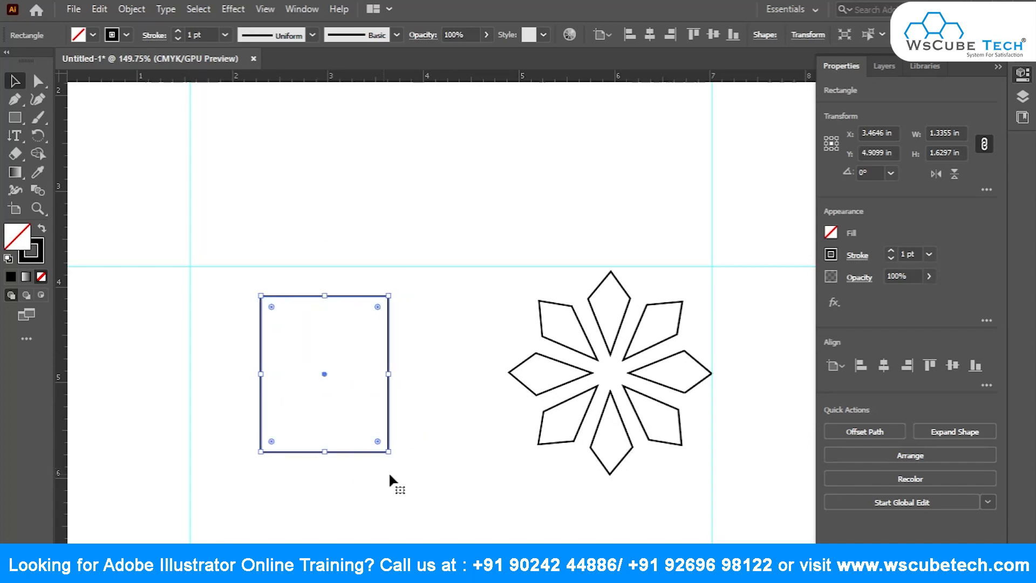
pyautogui.press('Down')
pyautogui.click(783, 342)
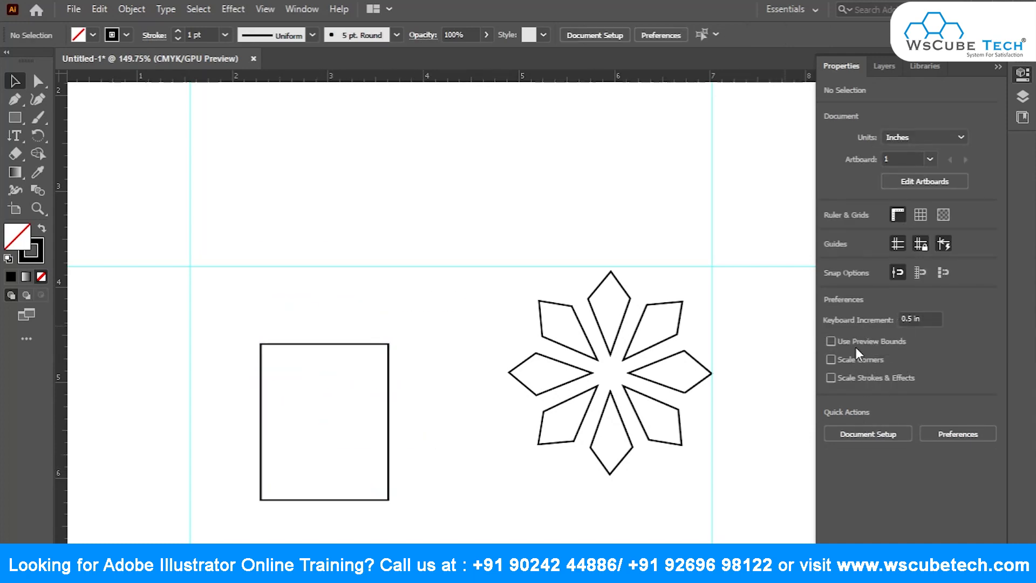
# Examine the transparency grid colour and grid size options in the Document Setup, keeping Light and Medium.
pyautogui.click(865, 438)
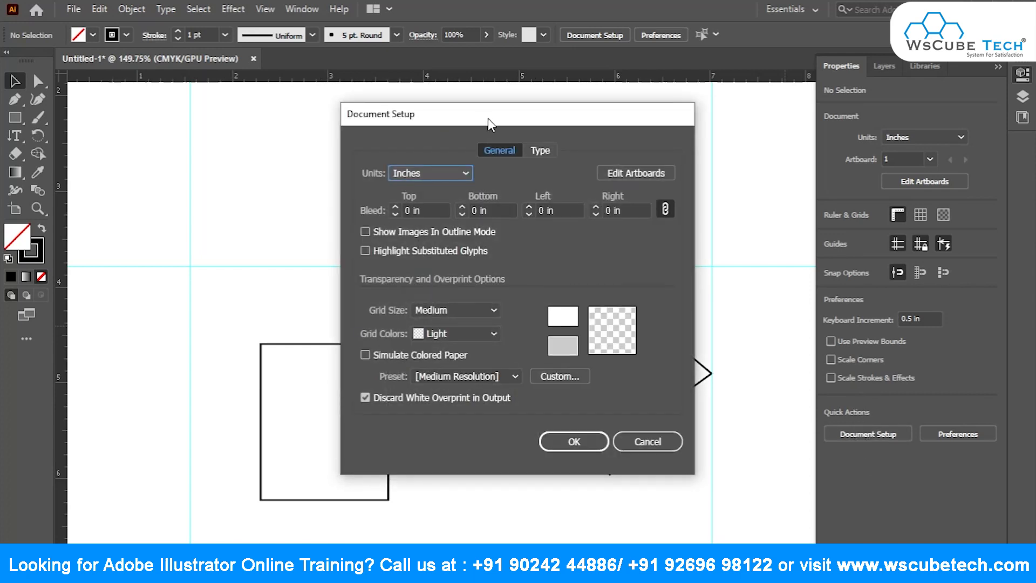
pyautogui.moveTo(488, 118); pyautogui.dragTo(420, 95)
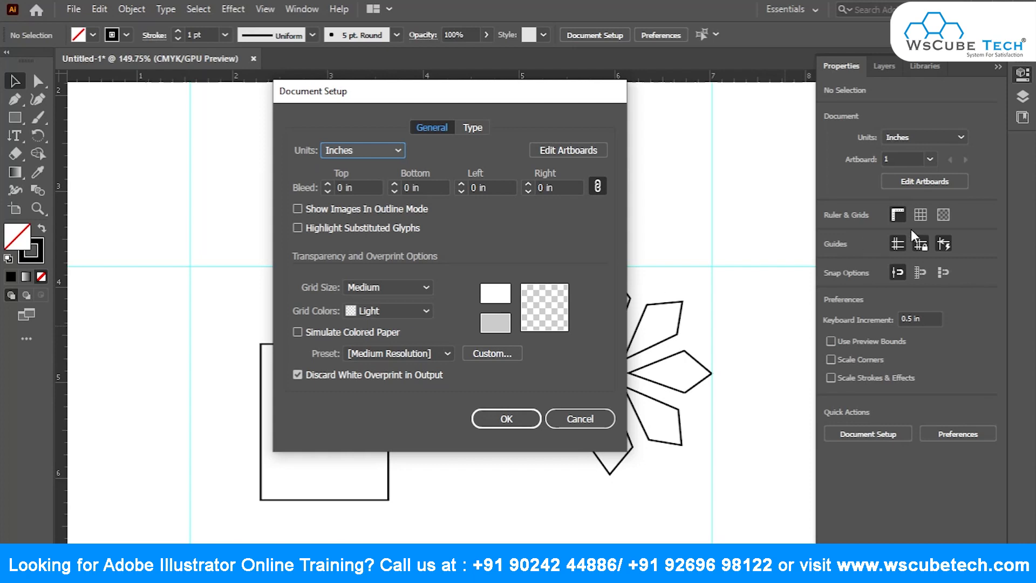
pyautogui.click(384, 316)
pyautogui.click(382, 312)
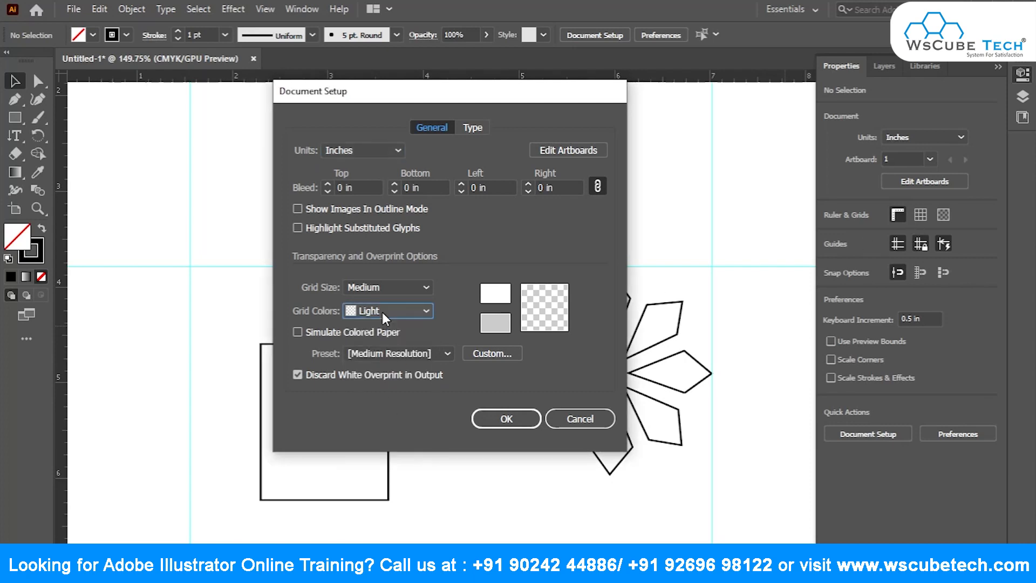
pyautogui.click(399, 288)
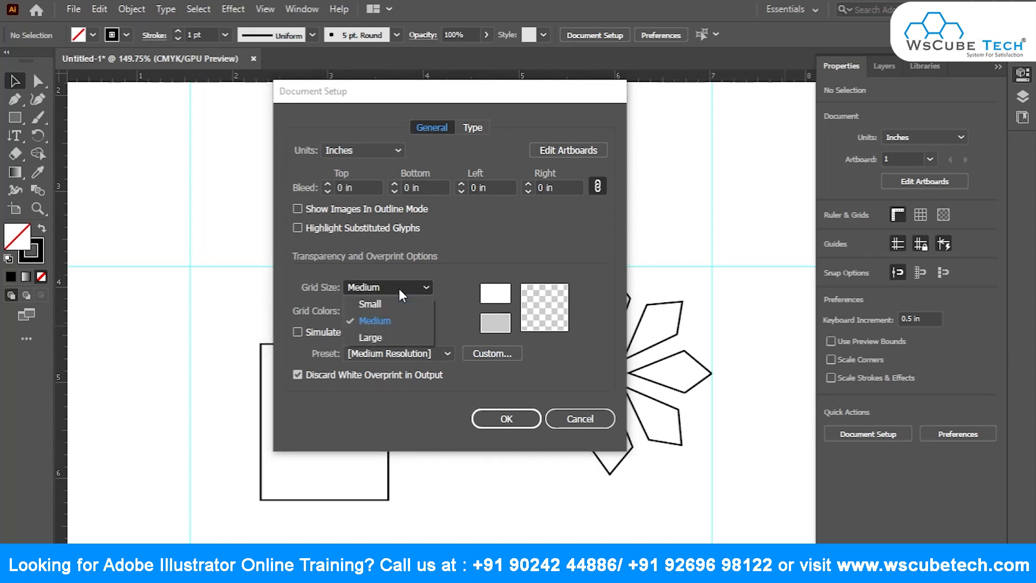
pyautogui.click(465, 279)
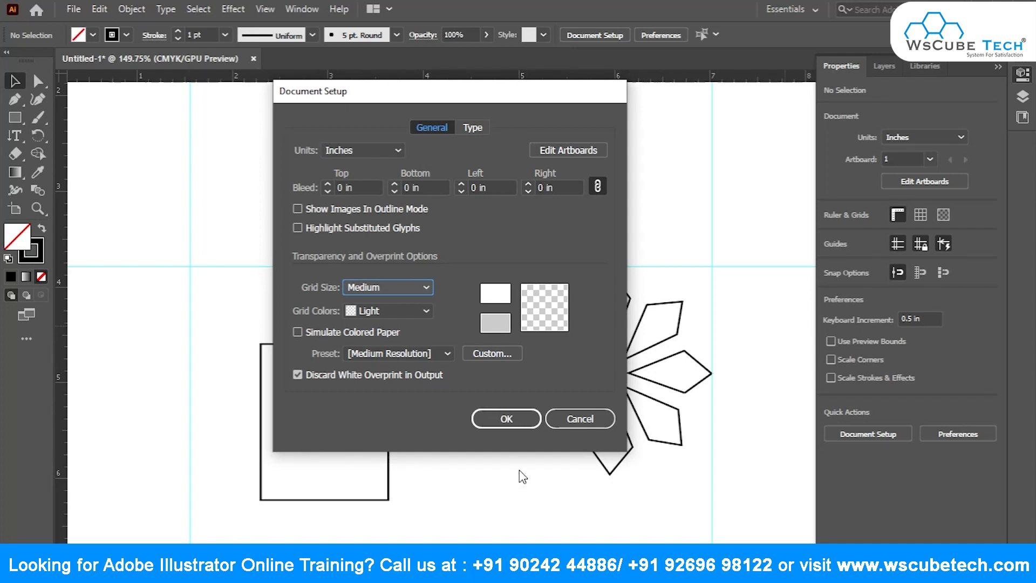
pyautogui.click(521, 423)
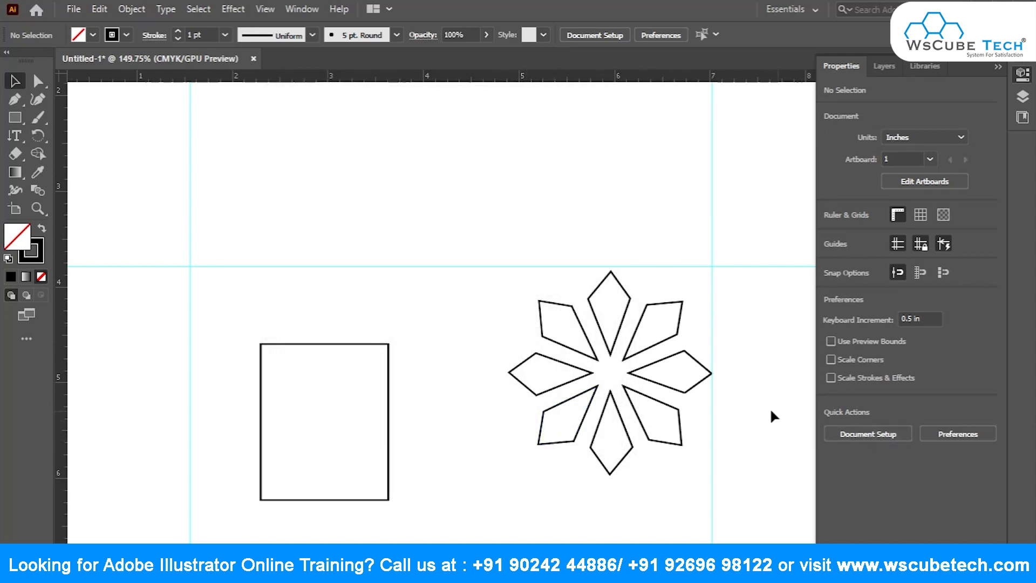
# Review the General preferences, including keyboard increment, constrain angle and corner radius, and keep the current settings.
pyautogui.click(955, 435)
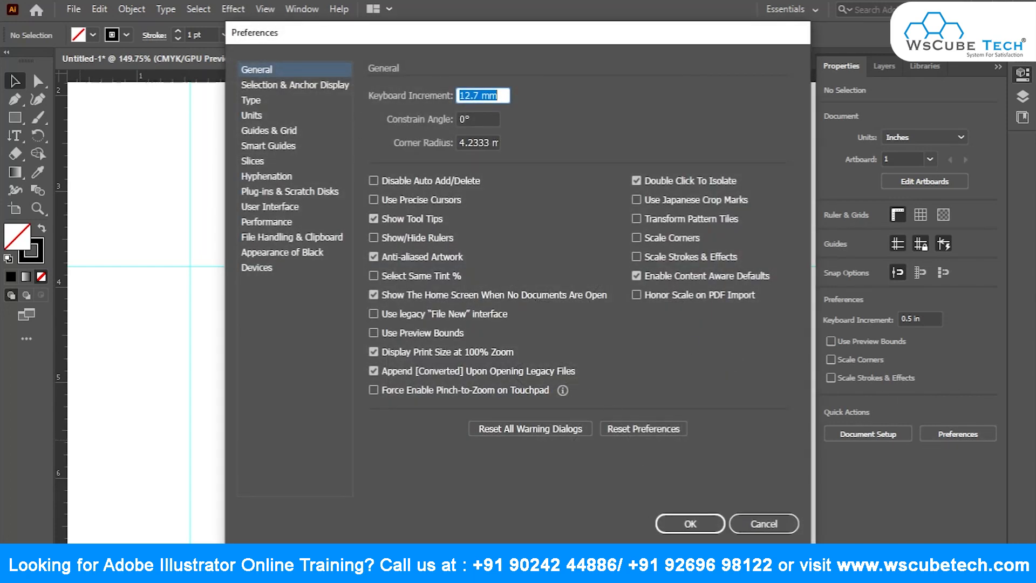
pyautogui.click(691, 524)
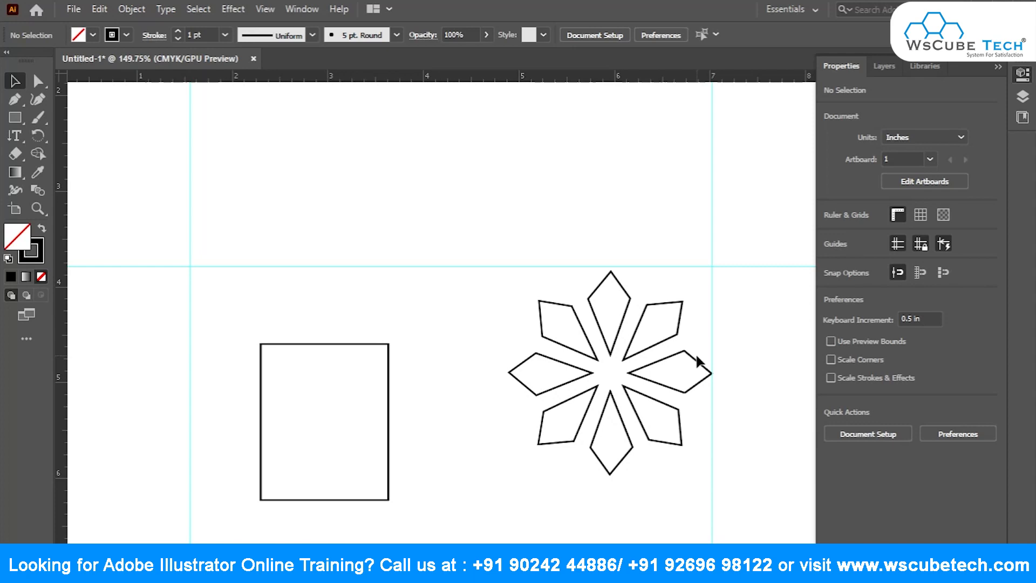
# Give the rectangle a red stroke, trying a 4 pt weight before setting it to 3 pt.
pyautogui.click(281, 344)
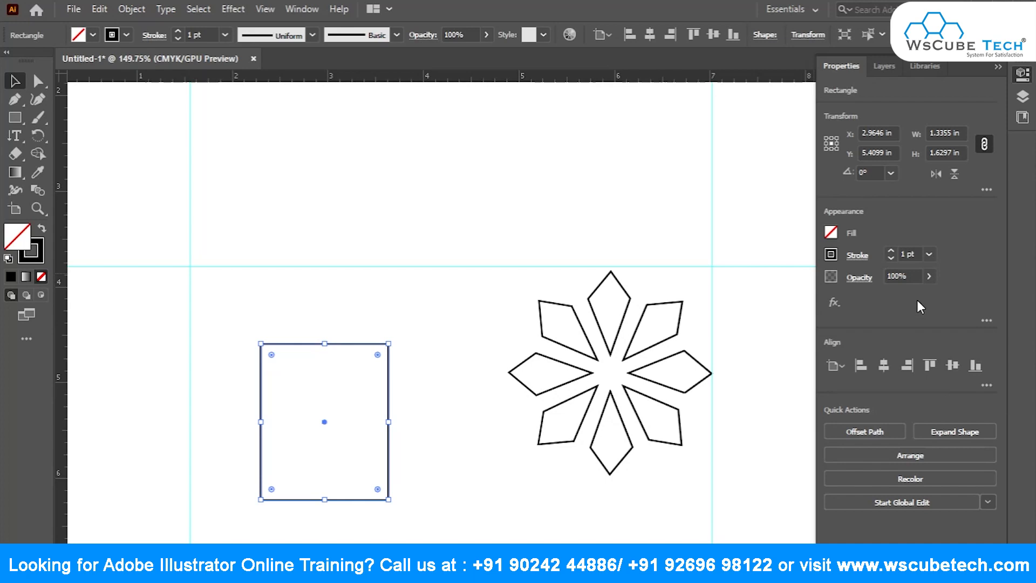
pyautogui.click(929, 254)
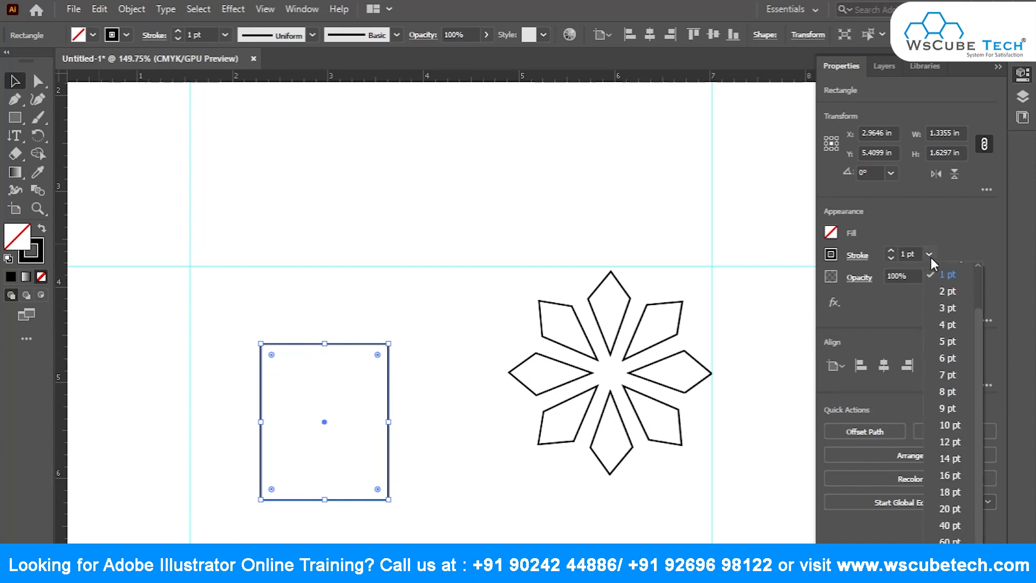
pyautogui.click(942, 324)
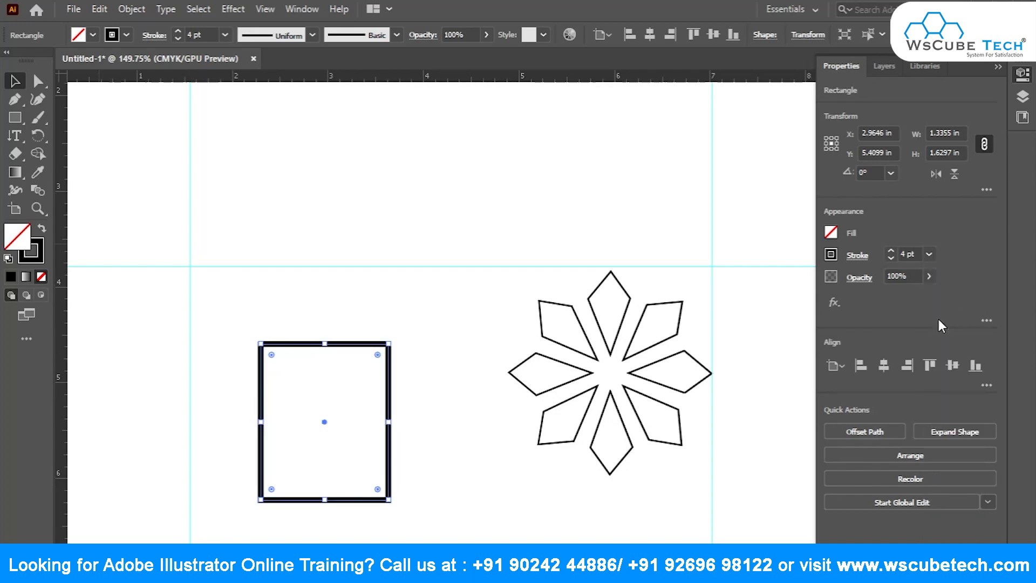
pyautogui.click(125, 35)
pyautogui.click(831, 255)
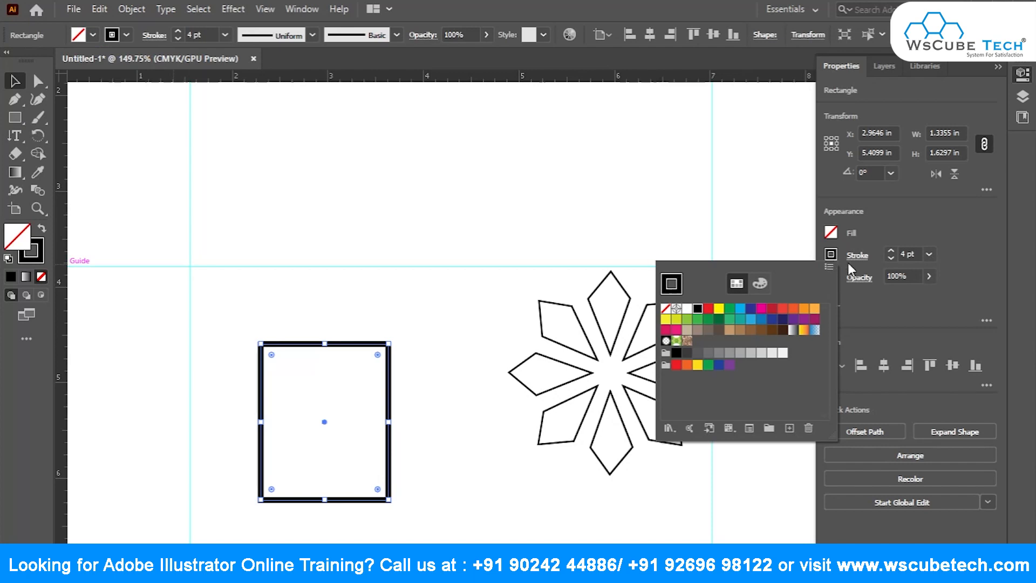
pyautogui.click(783, 312)
pyautogui.click(928, 254)
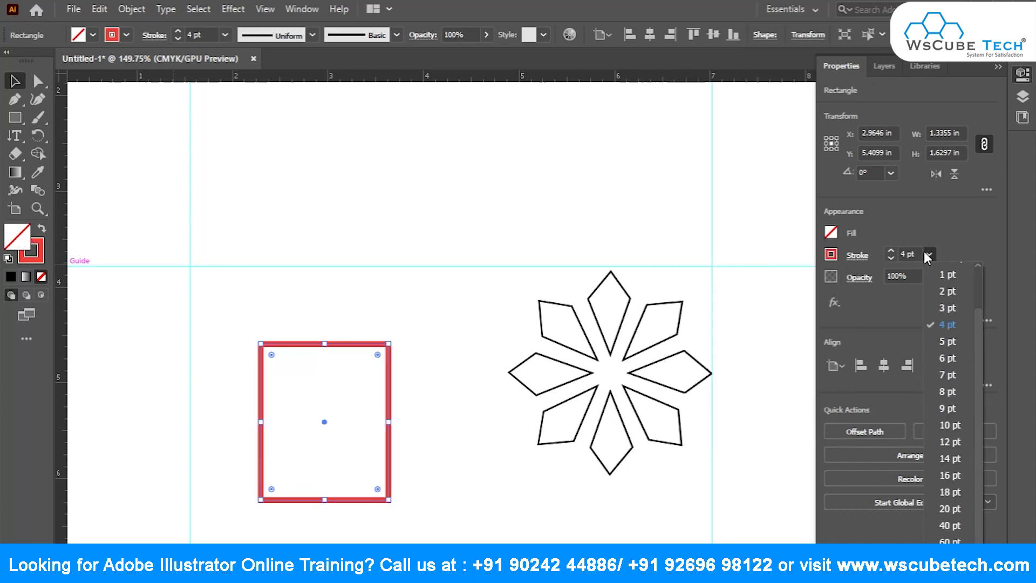
pyautogui.click(948, 305)
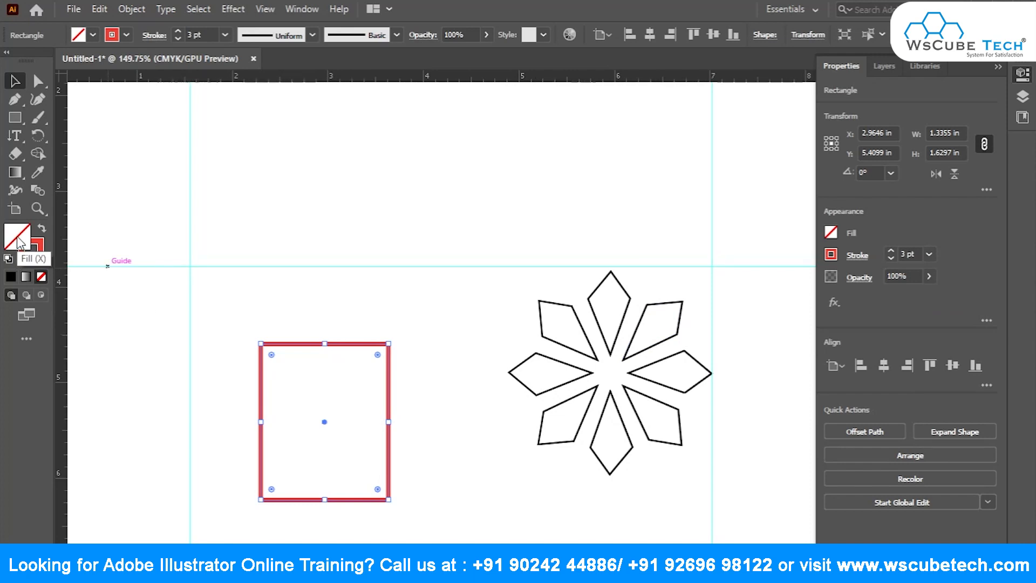
# Fill the rectangle with an olive green of C 35, M 11, Y 75, K 17 and collapse the colour controls.
pyautogui.click(10, 277)
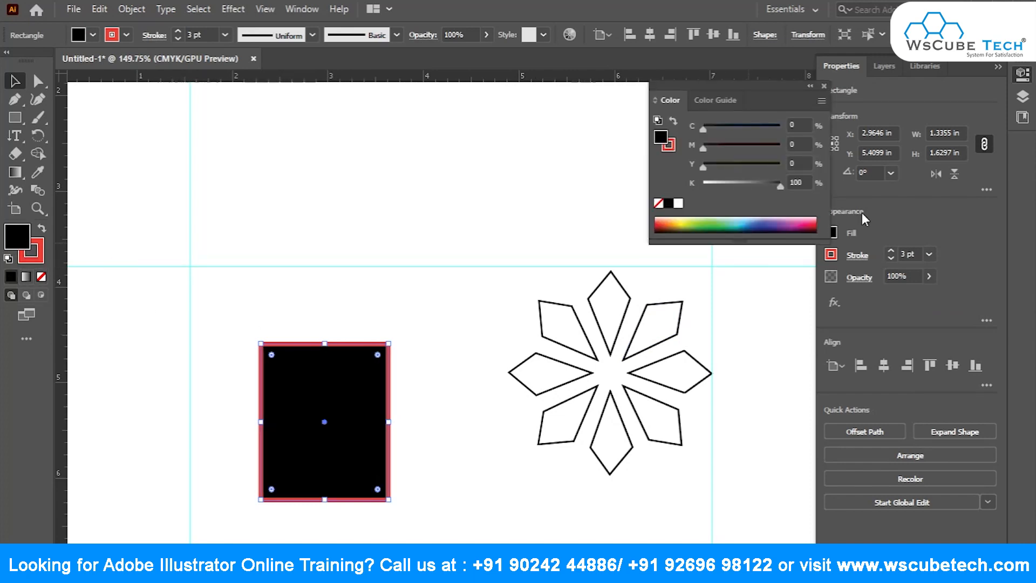
pyautogui.click(766, 219)
pyautogui.moveTo(762, 130); pyautogui.dragTo(716, 185)
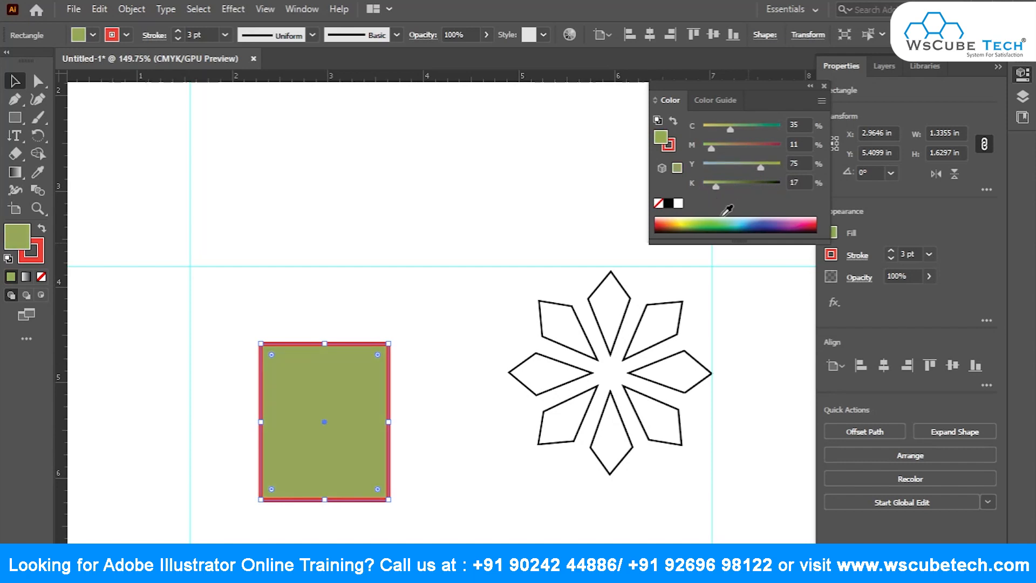
pyautogui.click(895, 215)
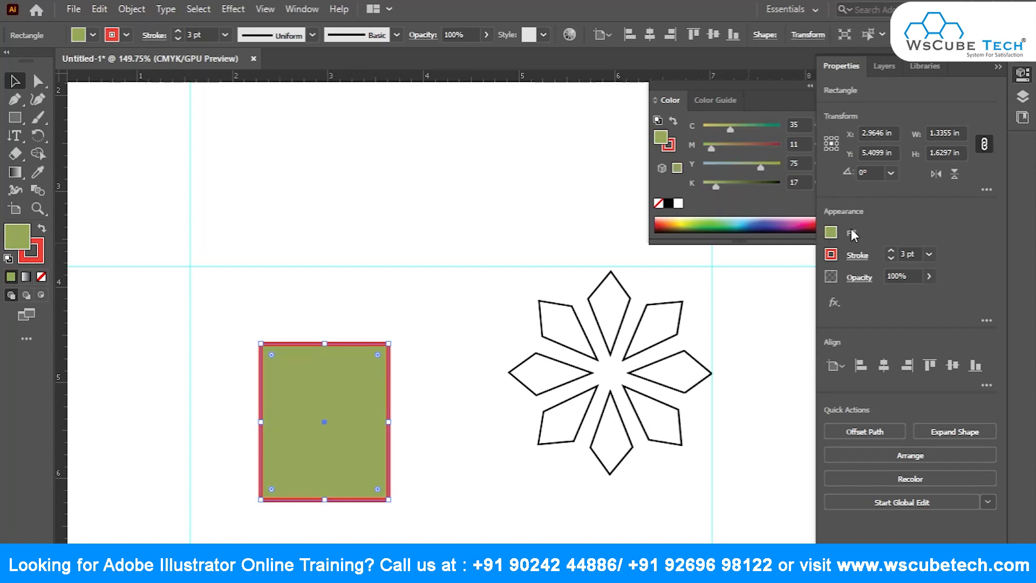
pyautogui.click(810, 87)
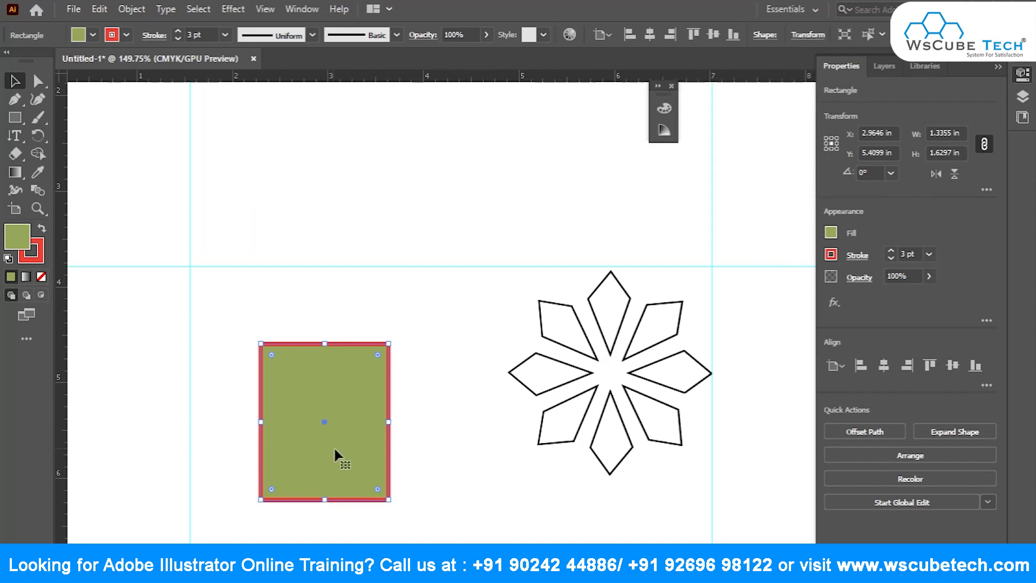
# Lower the rectangle's opacity, first to 65% and finally to 46%.
pyautogui.click(928, 276)
pyautogui.moveTo(905, 297); pyautogui.dragTo(906, 297)
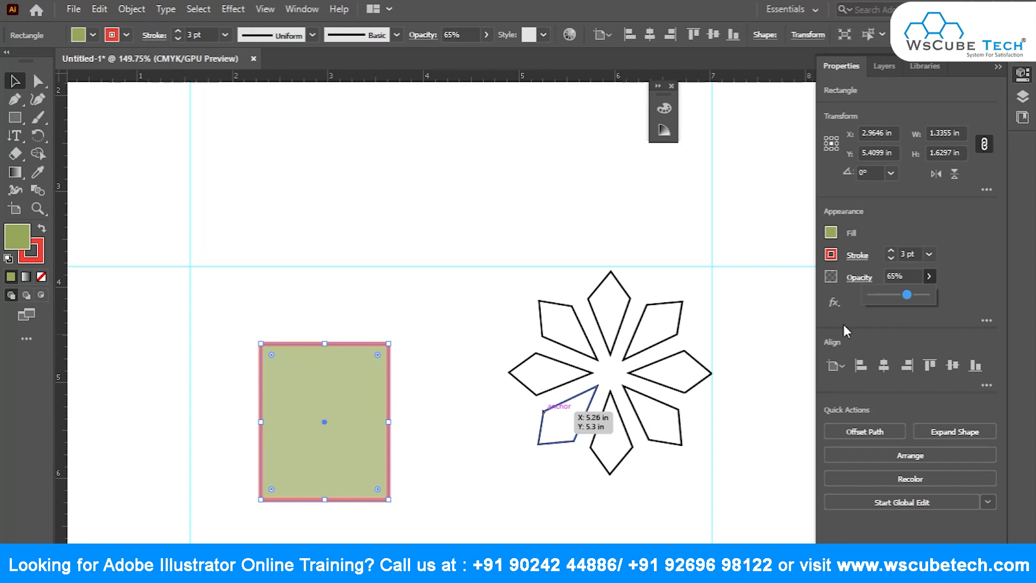
pyautogui.click(967, 275)
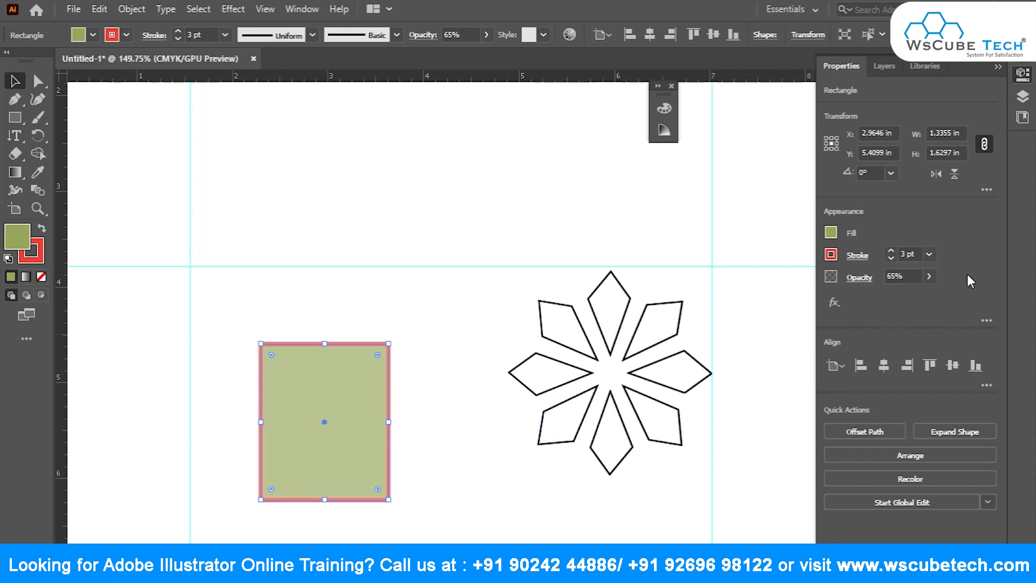
pyautogui.click(929, 276)
pyautogui.moveTo(896, 295); pyautogui.dragTo(896, 294)
pyautogui.click(963, 282)
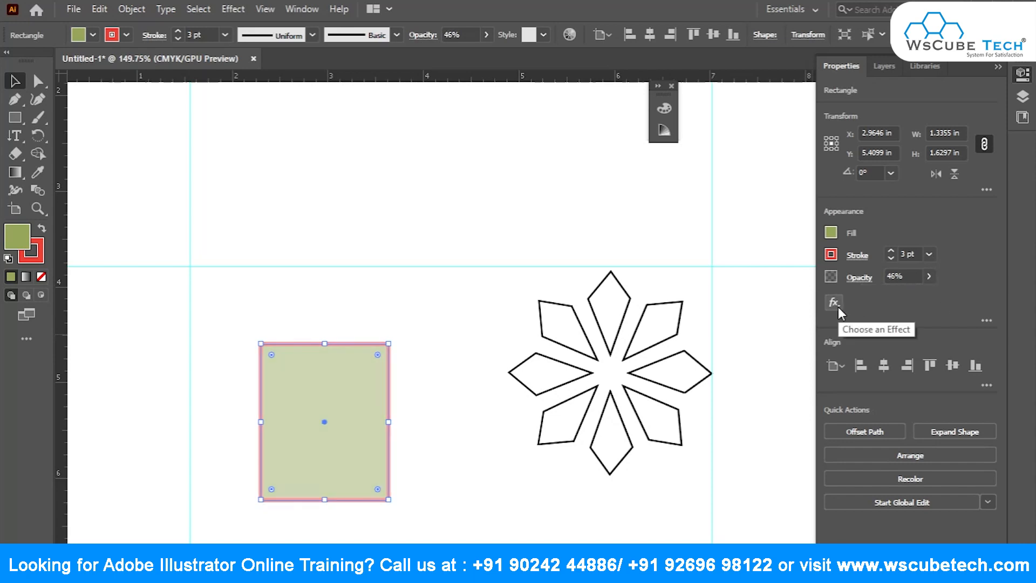
pyautogui.click(222, 6)
pyautogui.click(222, 5)
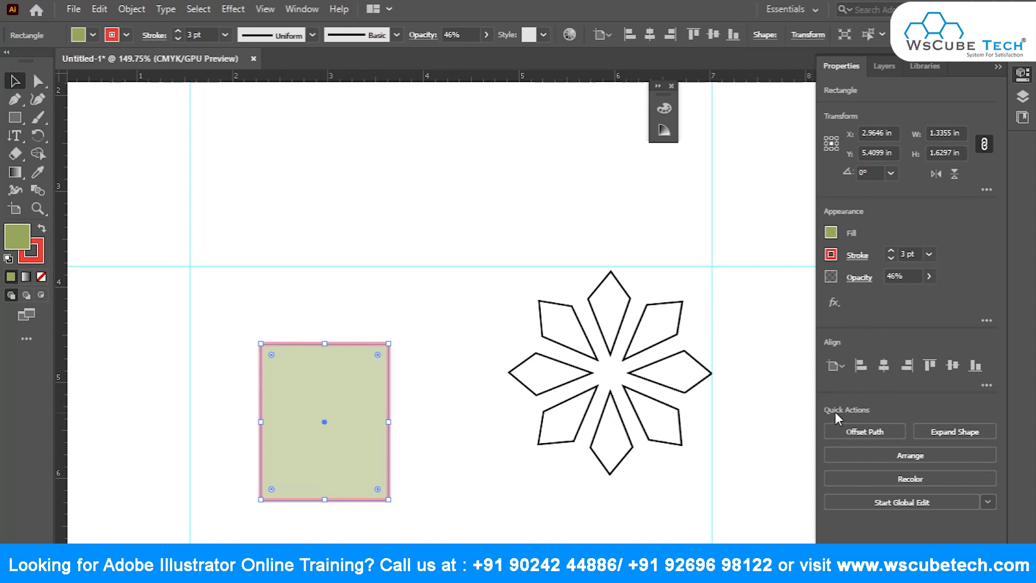
# Select the rectangle together with the flower's uppermost petal and align them by their top edges.
pyautogui.click(596, 289)
pyautogui.click(329, 365)
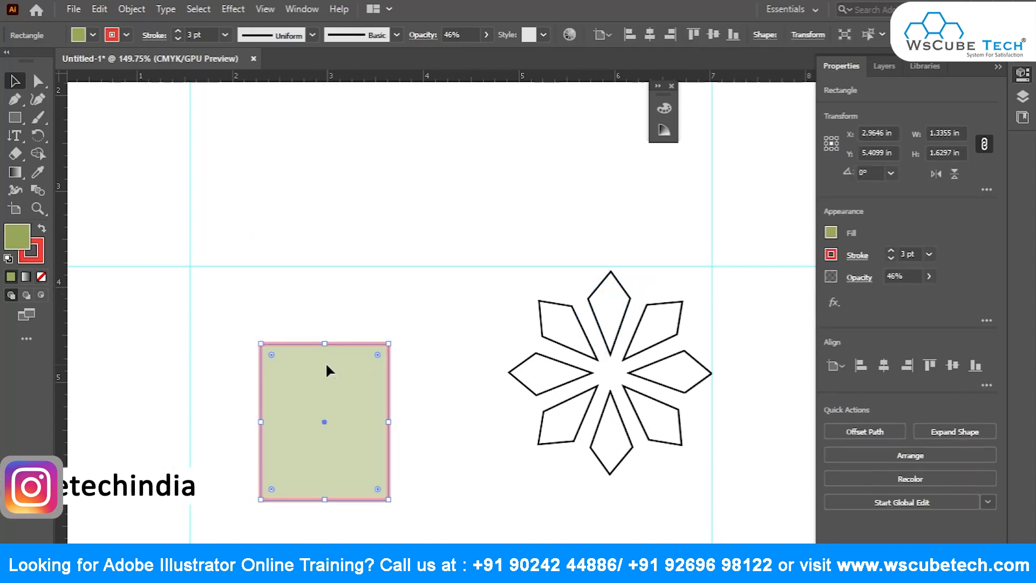
pyautogui.keyDown('shift'); pyautogui.click(587, 295); pyautogui.keyUp('shift')
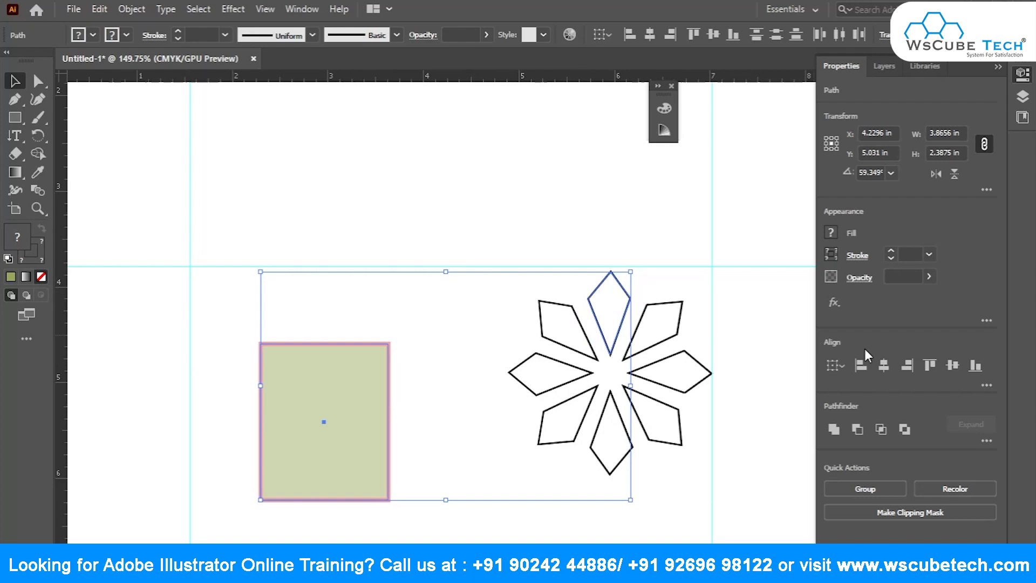
pyautogui.click(932, 371)
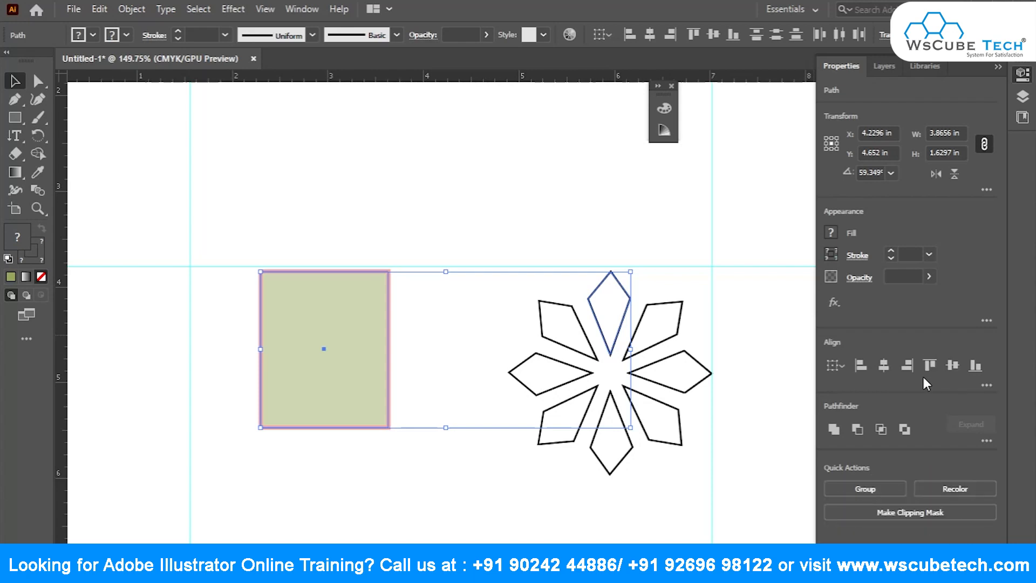
# Alternate the rectangle and petal between bottom and top alignment twice, ending on top alignment, and deselect them.
pyautogui.click(974, 371)
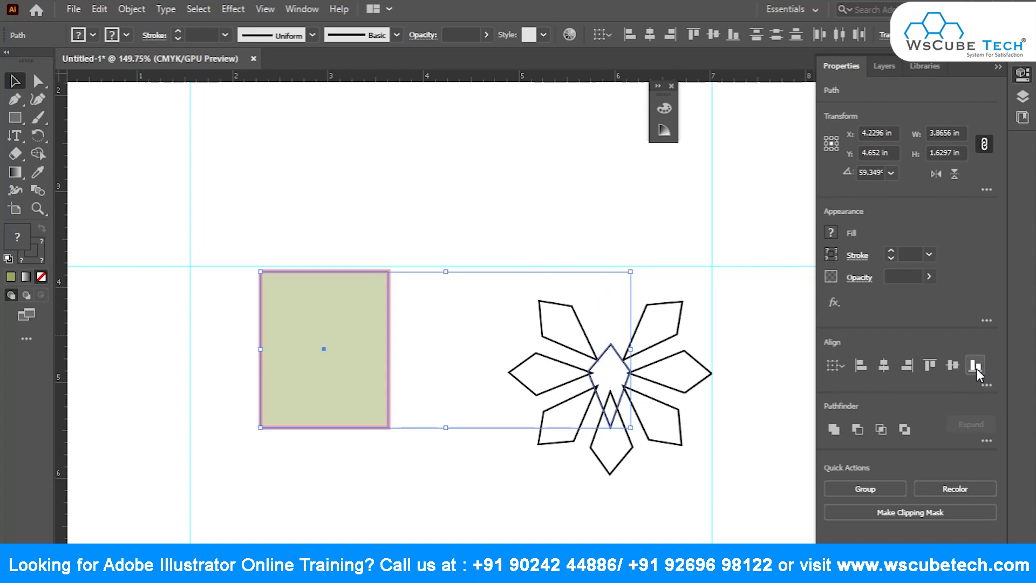
pyautogui.click(933, 365)
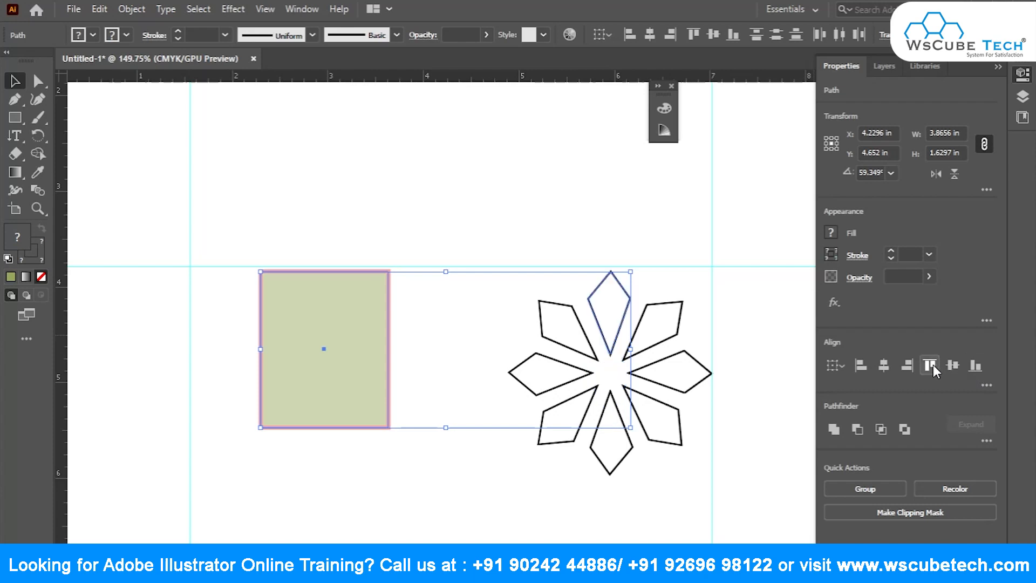
pyautogui.click(974, 365)
pyautogui.click(929, 365)
pyautogui.click(440, 462)
# Widen the rectangle to about 1.95 in by extending its right side.
pyautogui.click(359, 378)
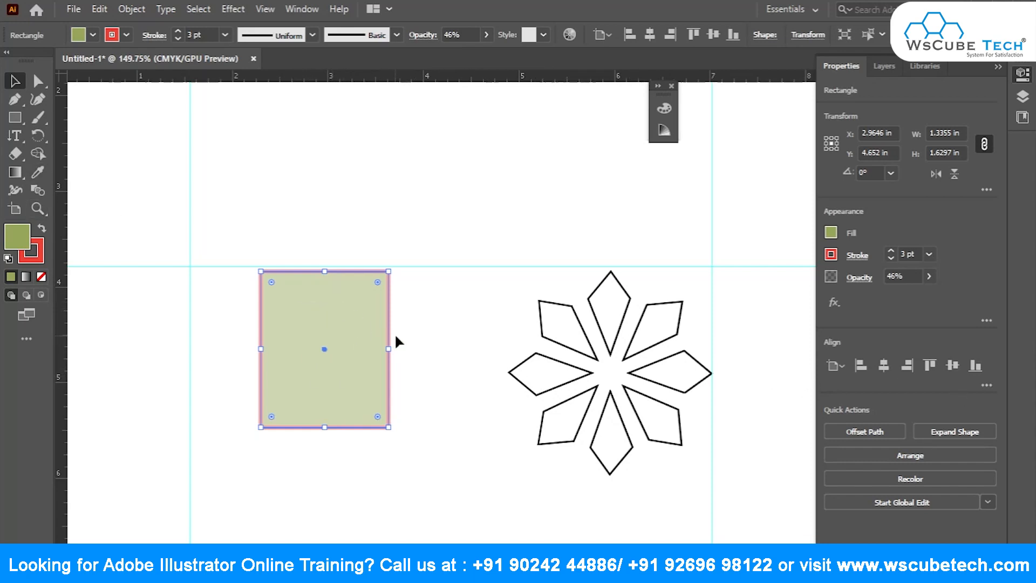
pyautogui.moveTo(389, 348); pyautogui.dragTo(448, 349)
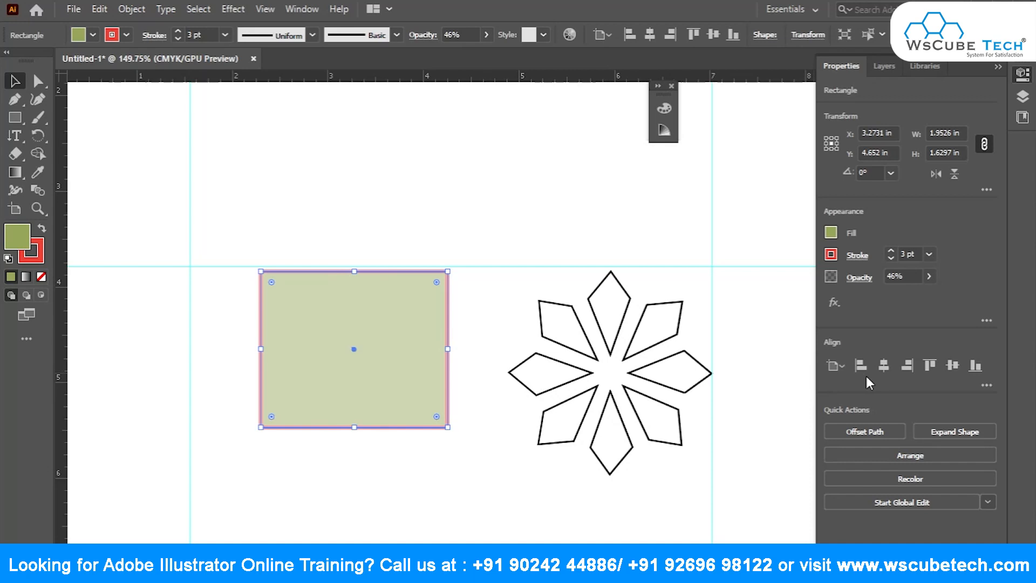
# Draw a circle about 0.35 in across with the Ellipse tool and place it over the rectangle's left edge.
pyautogui.moveTo(12, 118); pyautogui.dragTo(60, 139)
pyautogui.moveTo(288, 175)
pyautogui.mouseDown()
pyautogui.moveTo(296, 169)
pyautogui.moveTo(321, 193)
pyautogui.mouseUp()
pyautogui.press('v')
pyautogui.click(311, 313)
pyautogui.moveTo(304, 176); pyautogui.dragTo(257, 348)
# Select the circle and the rectangle together and align their centres horizontally and vertically.
pyautogui.keyDown('shift'); pyautogui.click(335, 297); pyautogui.keyUp('shift')
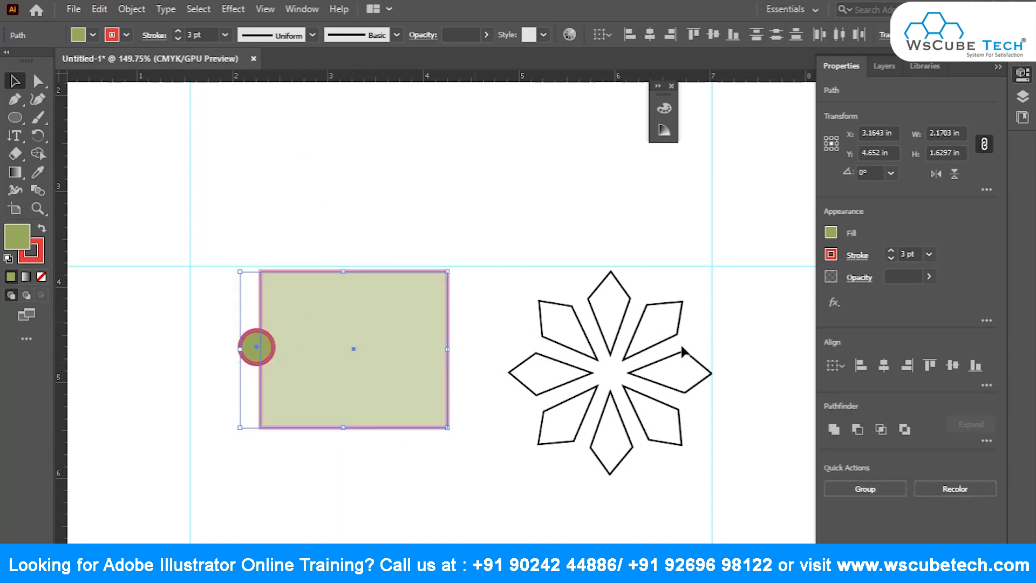
pyautogui.click(879, 365)
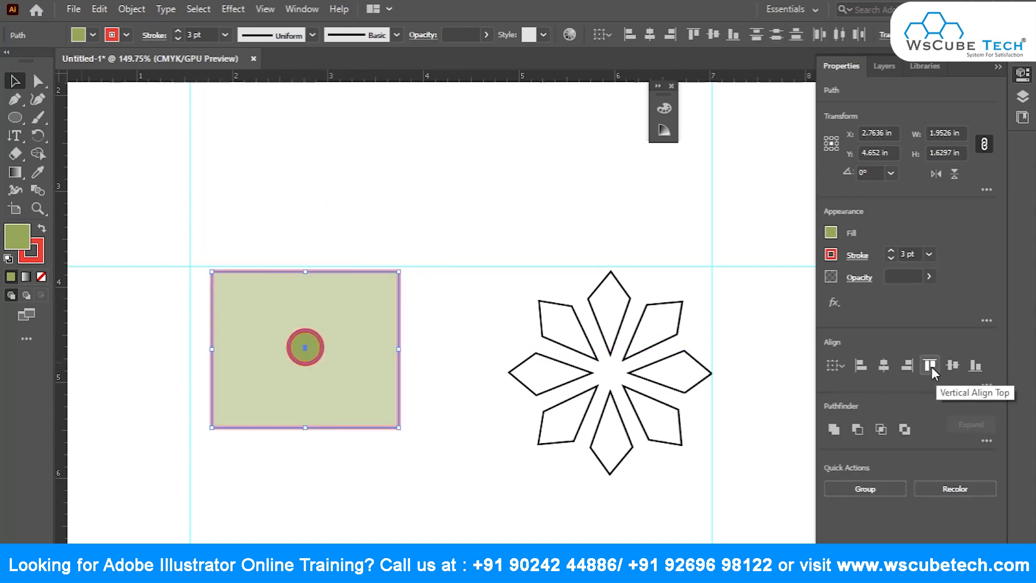
pyautogui.click(955, 366)
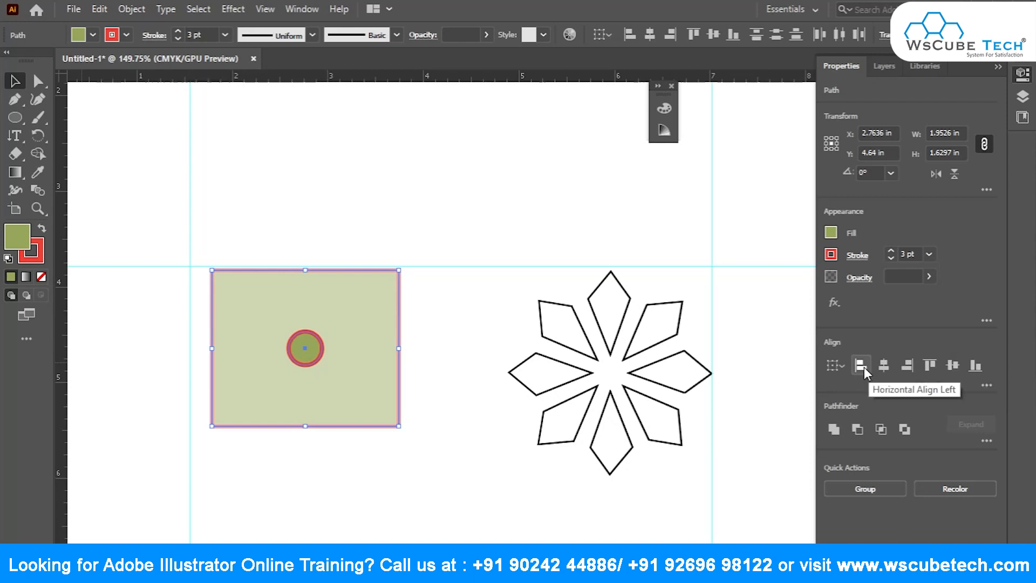
# Try left, right, top and bottom alignment on the circle and rectangle, finishing with the circle centred in the rectangle both ways.
pyautogui.click(862, 367)
pyautogui.click(911, 369)
pyautogui.click(929, 366)
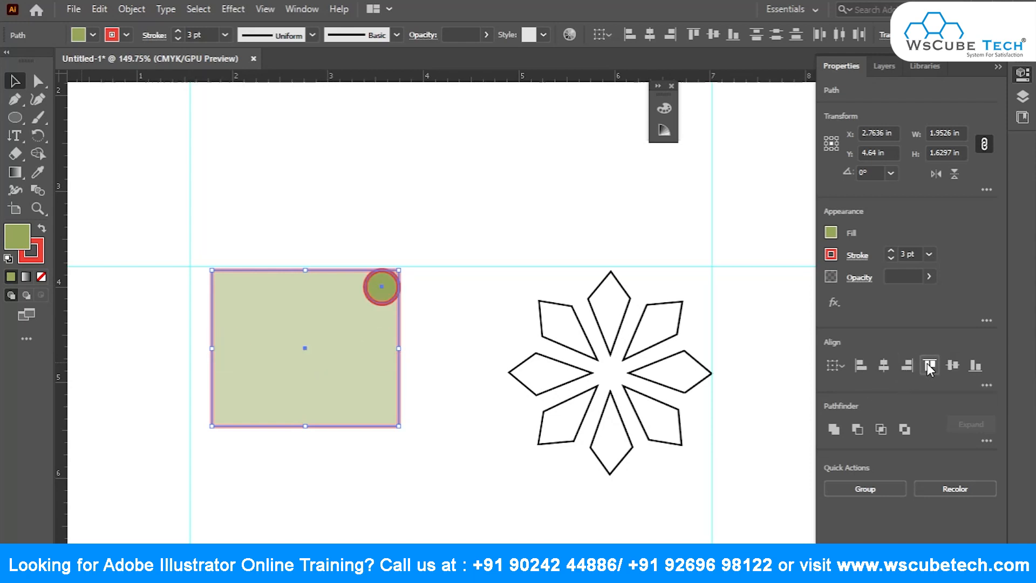
pyautogui.click(975, 367)
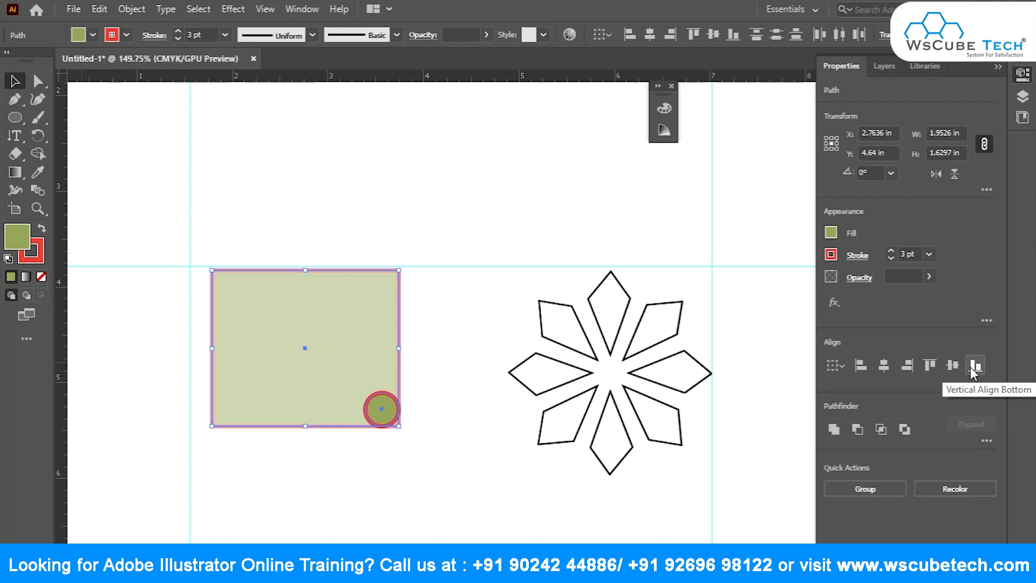
pyautogui.click(953, 366)
pyautogui.click(924, 367)
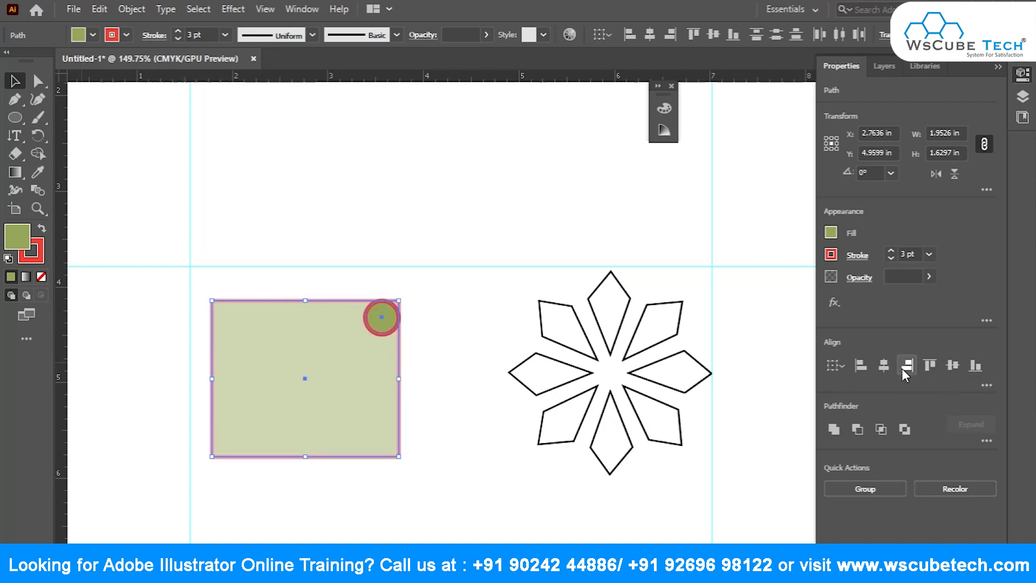
pyautogui.click(883, 366)
pyautogui.click(951, 366)
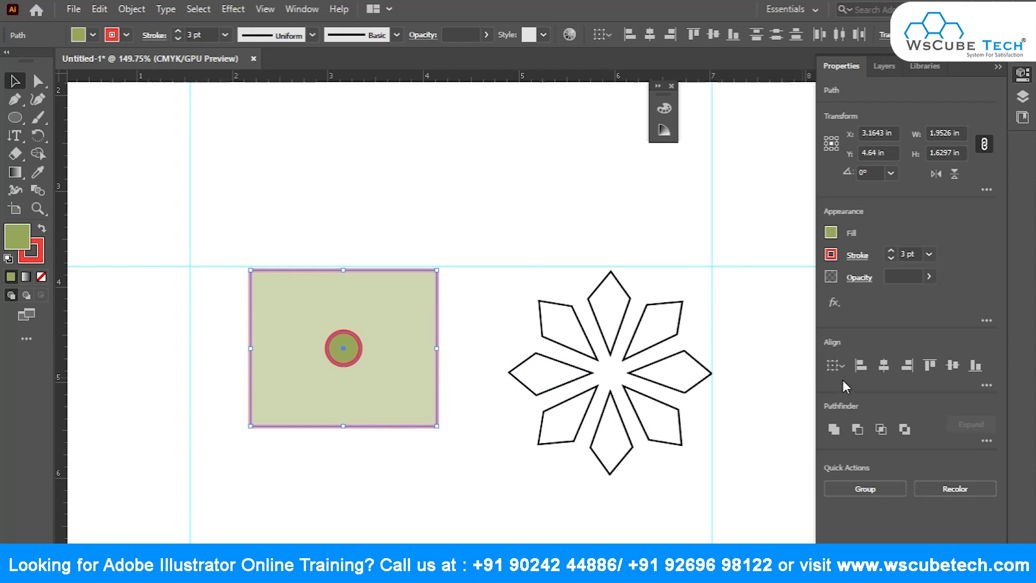
# Move only the circle straight up out of the rectangle to about Y 3.19 in.
pyautogui.click(397, 467)
pyautogui.moveTo(342, 351); pyautogui.dragTo(333, 227)
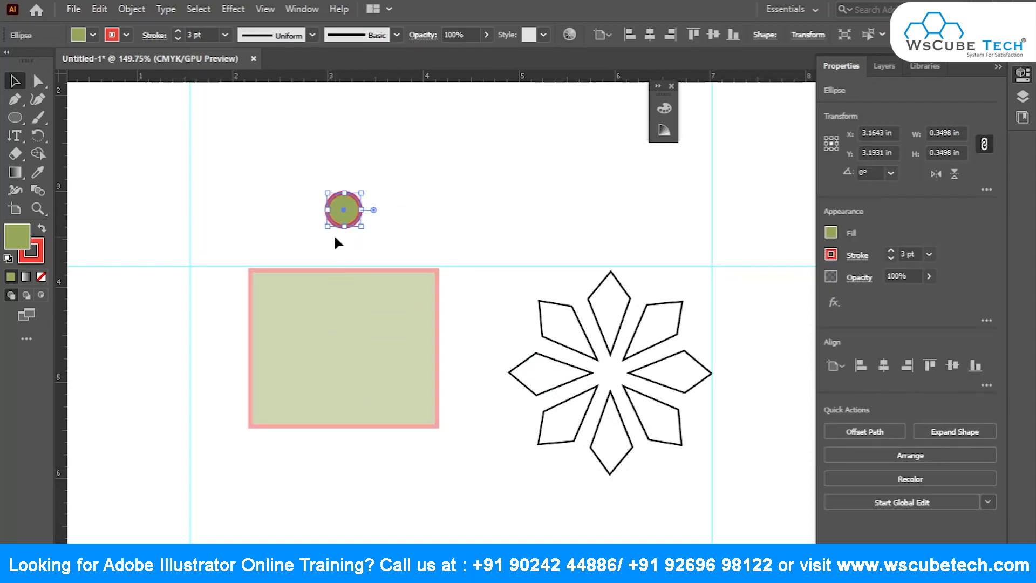
# Draw two upright ellipses below the rectangle, about 0.65 × 1.01 in and about 0.35 × 1.11 in.
pyautogui.click(16, 117)
pyautogui.moveTo(207, 463); pyautogui.dragTo(269, 559)
pyautogui.scroll(-3, 330, 465)
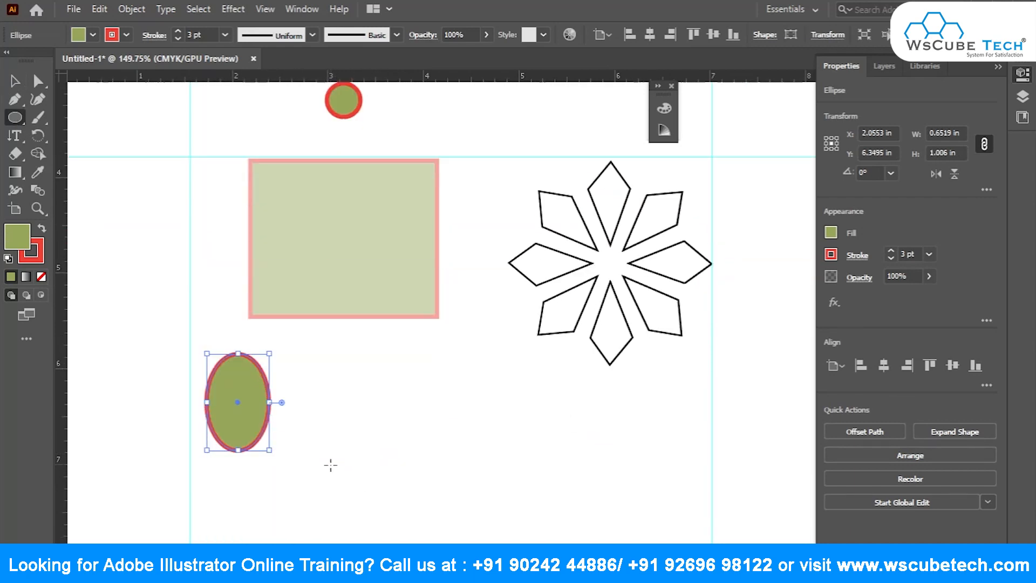
pyautogui.scroll(-2, 331, 465)
pyautogui.moveTo(296, 409); pyautogui.dragTo(330, 515)
# Select both ellipses, the rectangle and the circle, and align all four by their left edges.
pyautogui.click(16, 81)
pyautogui.hotkey('ctrl', '0')
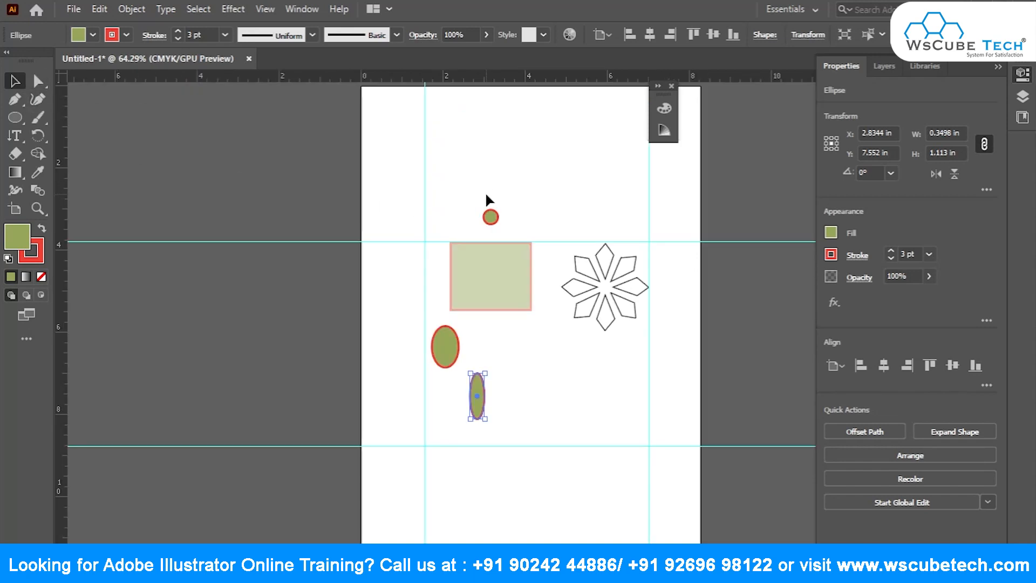
pyautogui.keyDown('shift'); pyautogui.click(451, 357); pyautogui.keyUp('shift')
pyautogui.keyDown('shift'); pyautogui.click(475, 286); pyautogui.keyUp('shift')
pyautogui.keyDown('shift'); pyautogui.click(488, 219); pyautogui.keyUp('shift')
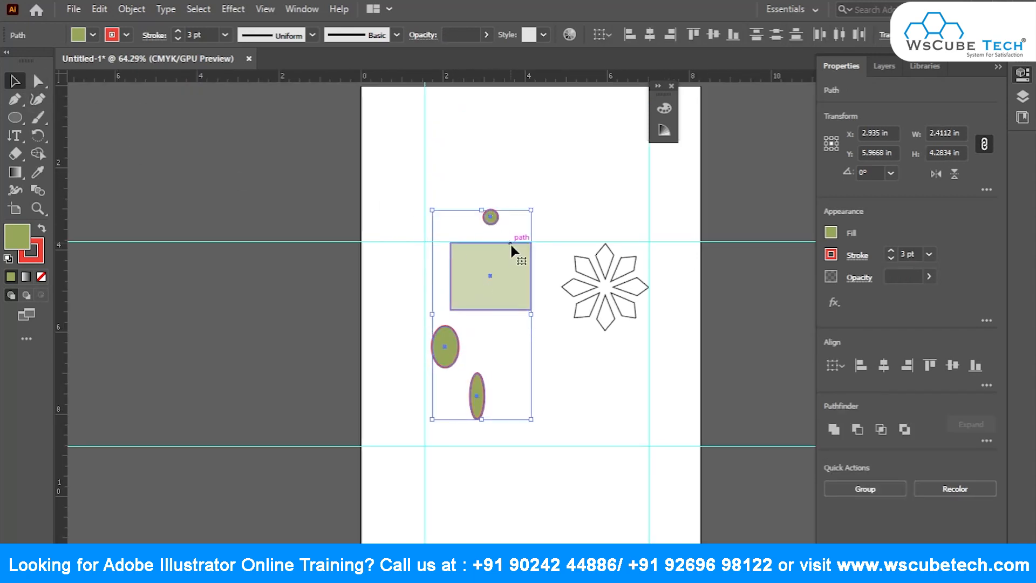
pyautogui.click(859, 365)
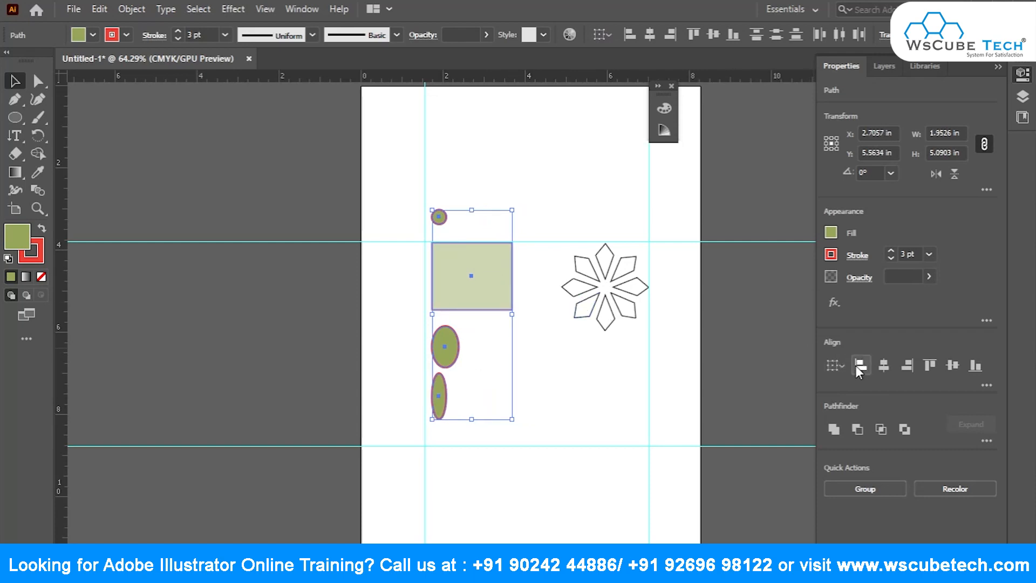
# Try centre, right, bottom and top alignment on the four shapes, undo the vertical alignments, and finish with them centred horizontally on each other.
pyautogui.click(883, 366)
pyautogui.click(903, 371)
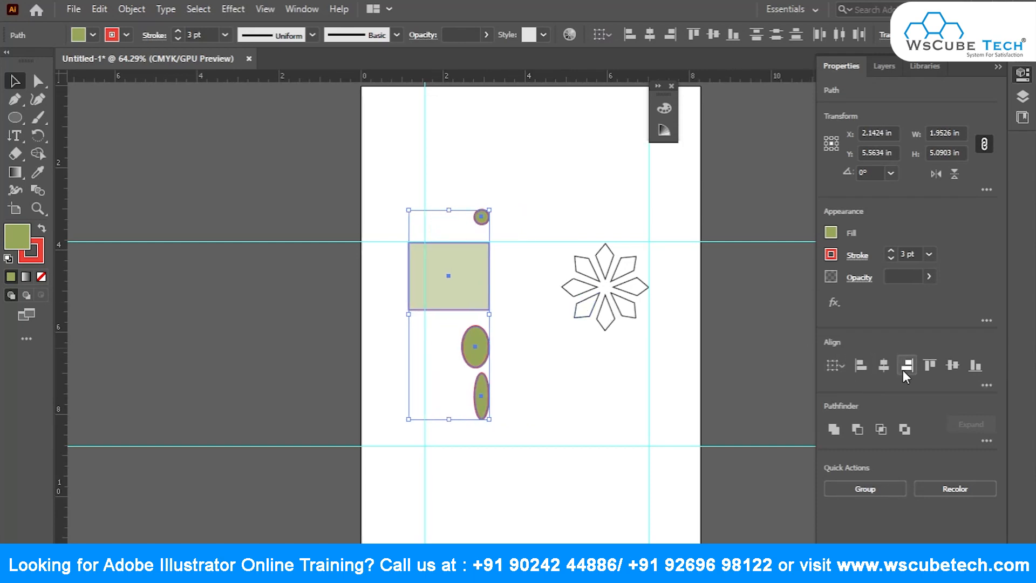
pyautogui.click(974, 367)
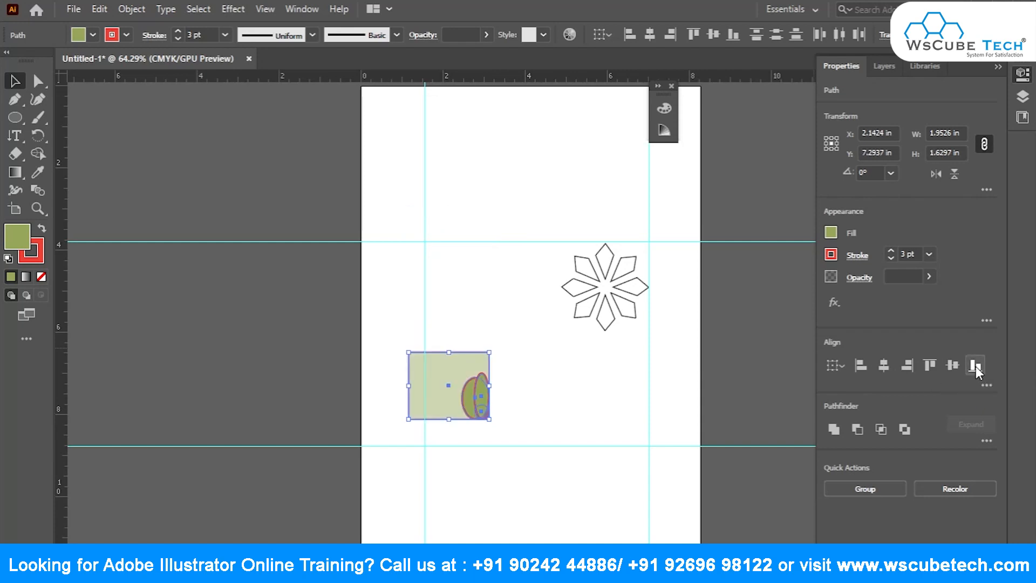
pyautogui.click(929, 365)
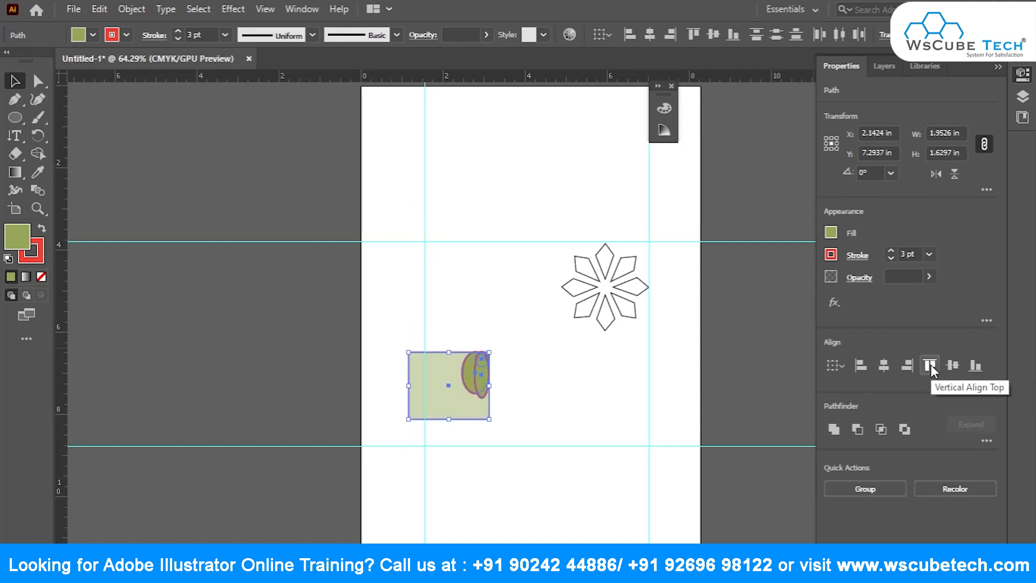
pyautogui.hotkey('ctrl', 'z')
pyautogui.hotkey('ctrl', 'z')
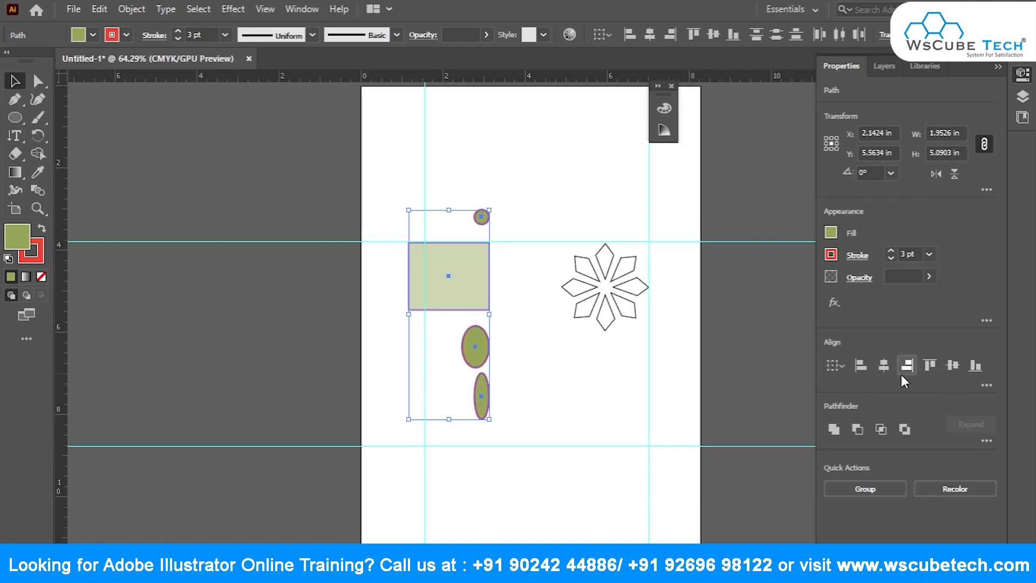
pyautogui.click(886, 369)
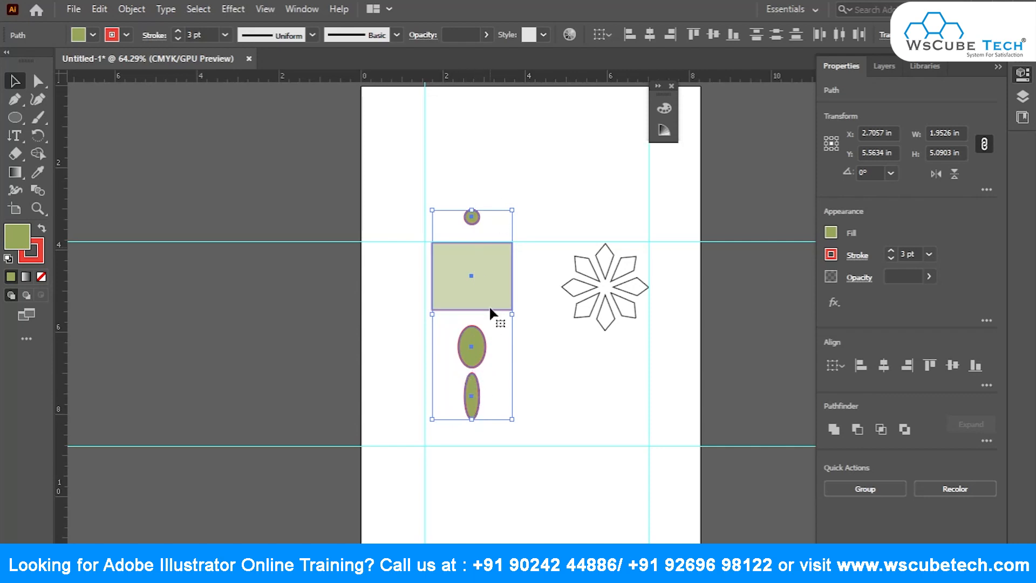
# Set alignment to Artboard and try horizontal centre and left alignment on the four shapes, finishing at the artboard's right edge.
pyautogui.click(845, 370)
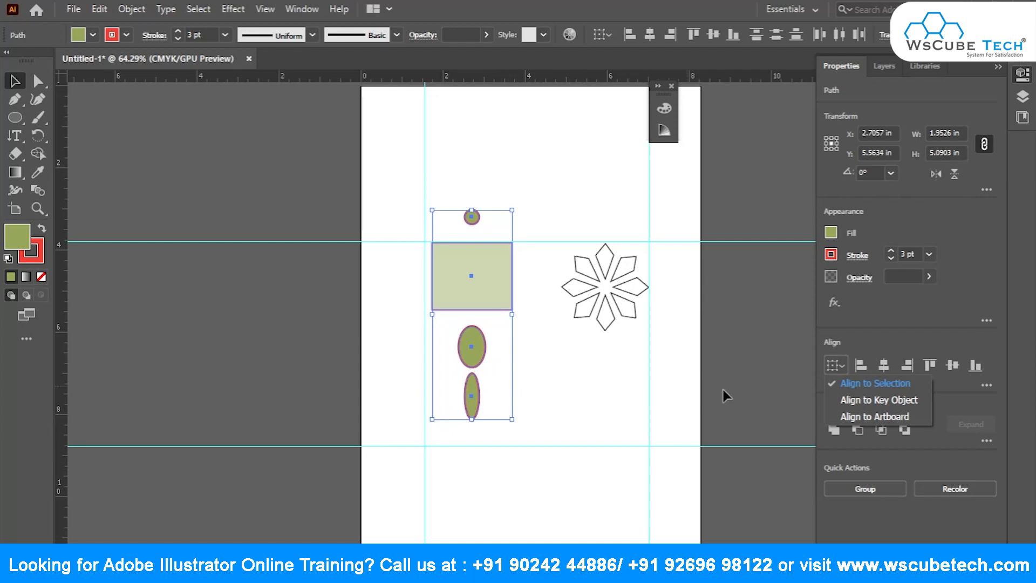
pyautogui.click(851, 419)
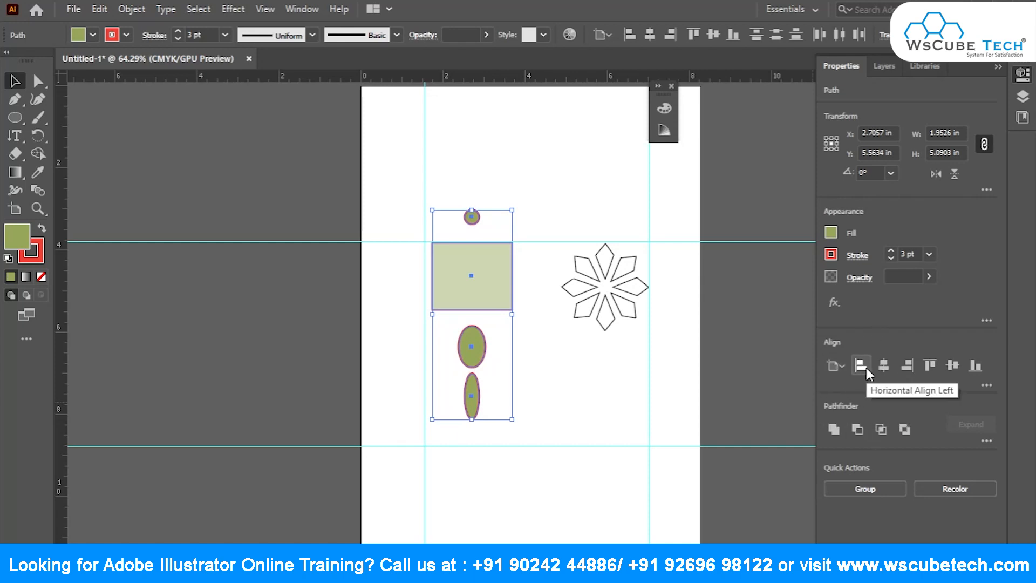
pyautogui.click(880, 368)
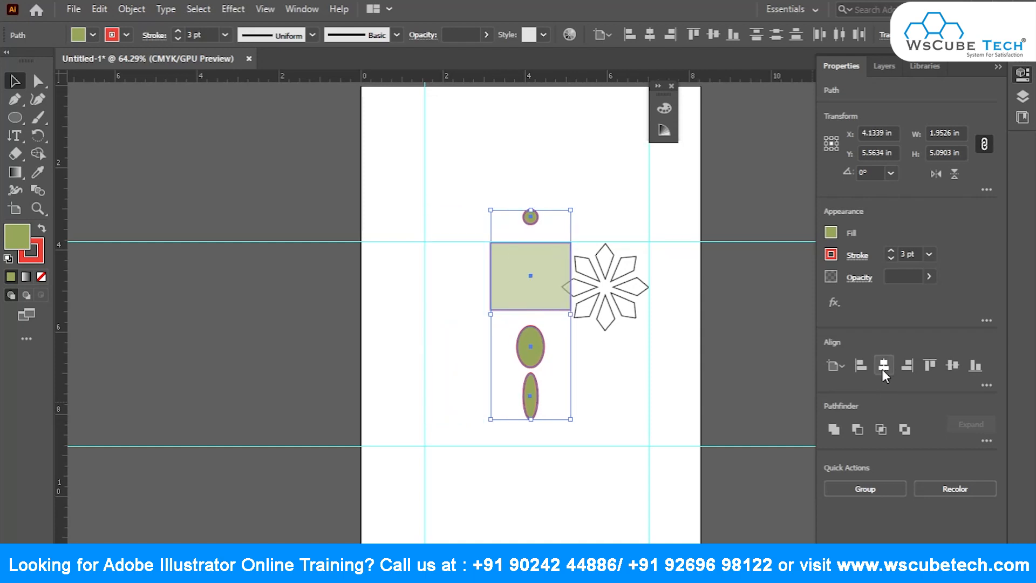
pyautogui.click(854, 366)
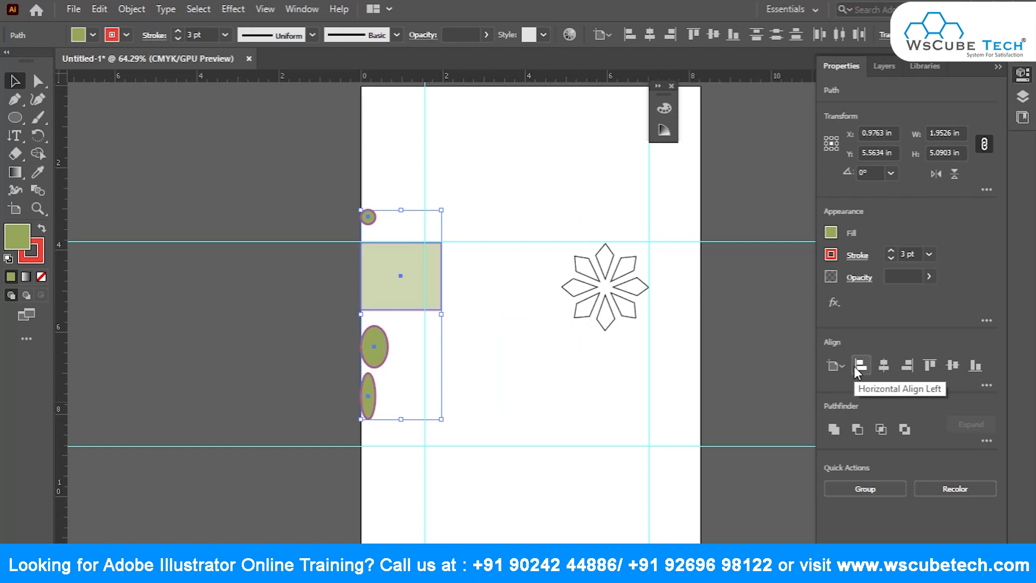
pyautogui.click(913, 367)
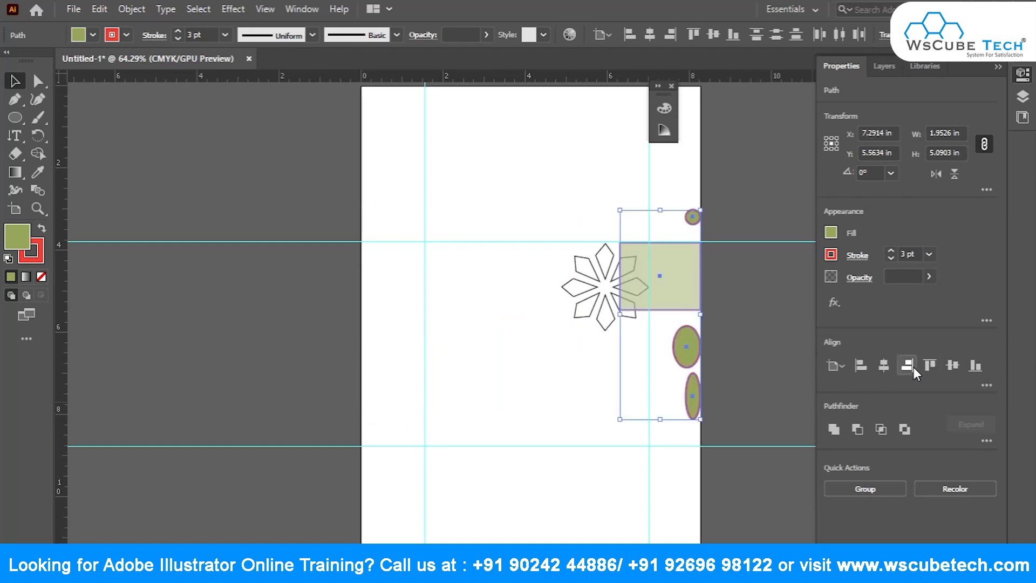
# Move the four shapes to about X 2.75 in, Y 5.96 in and set their alignment to Key Object.
pyautogui.click(845, 367)
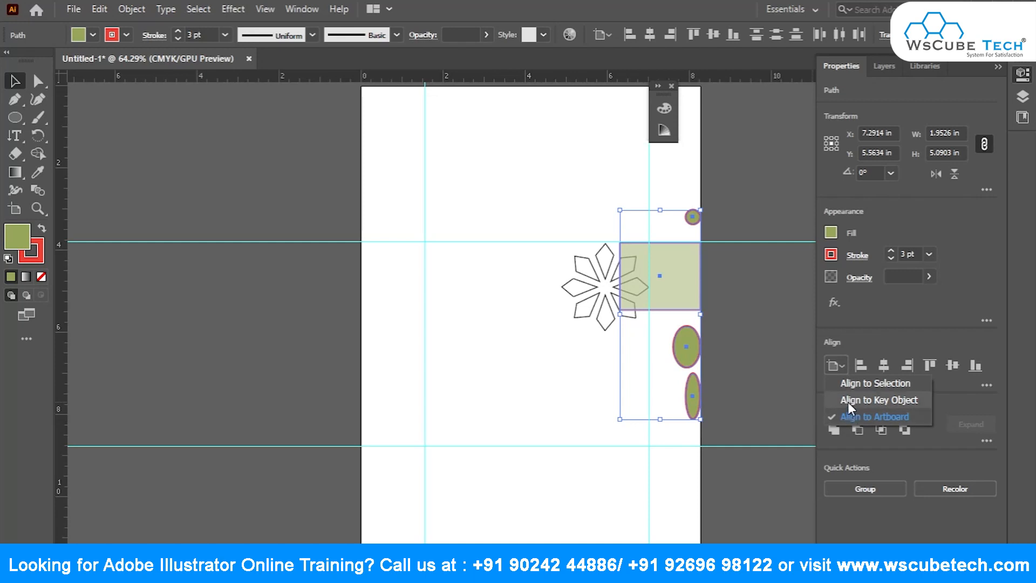
pyautogui.click(587, 371)
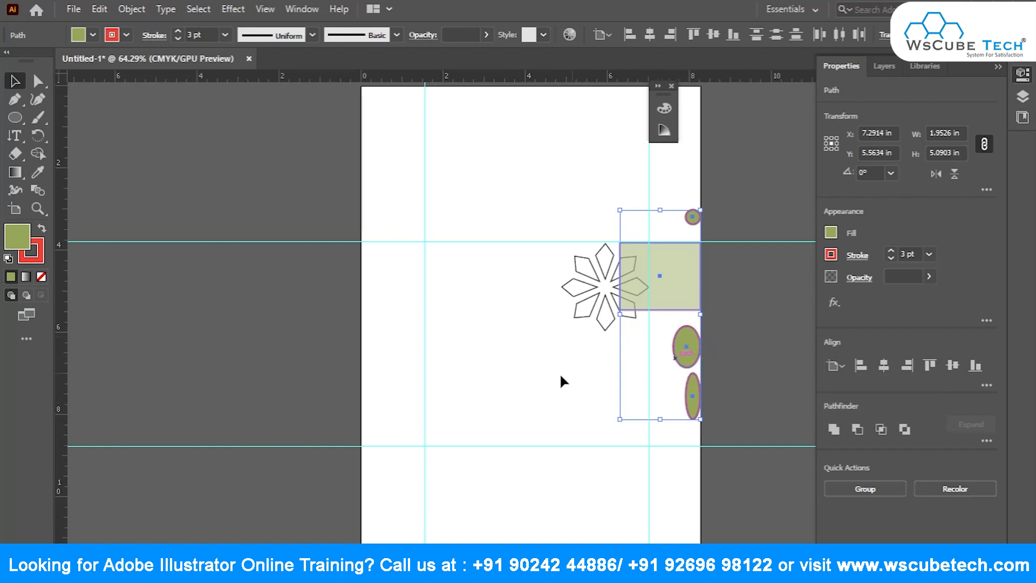
pyautogui.moveTo(681, 351); pyautogui.dragTo(495, 368)
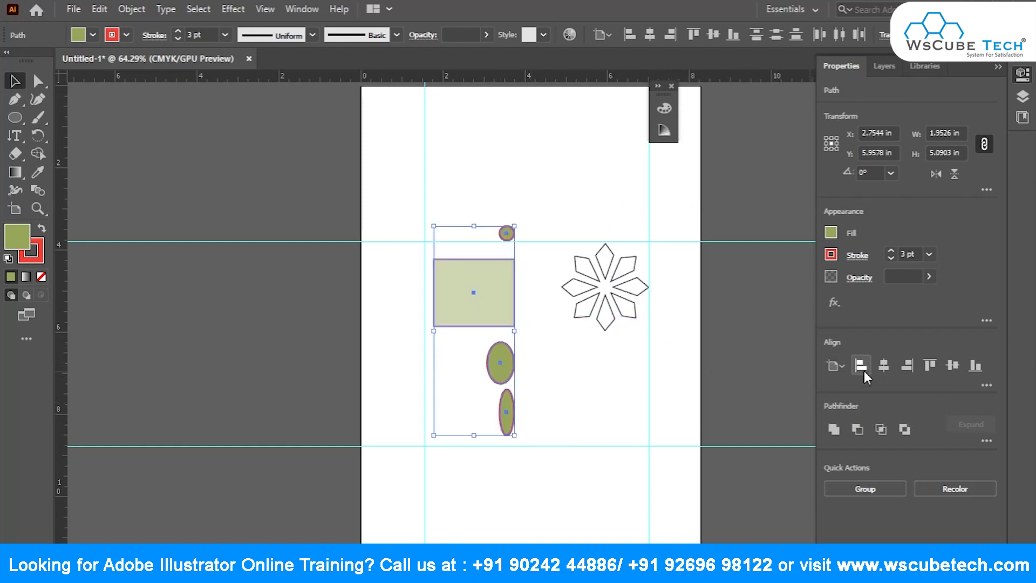
pyautogui.click(836, 371)
pyautogui.click(854, 399)
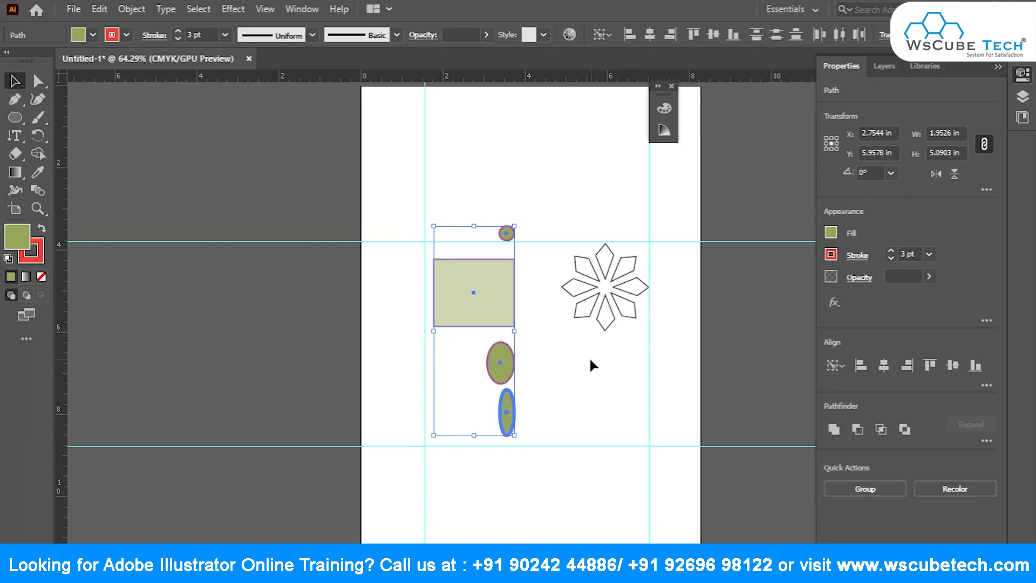
# Select only the two ellipses and centre them horizontally on the artboard.
pyautogui.click(590, 357)
pyautogui.click(509, 381)
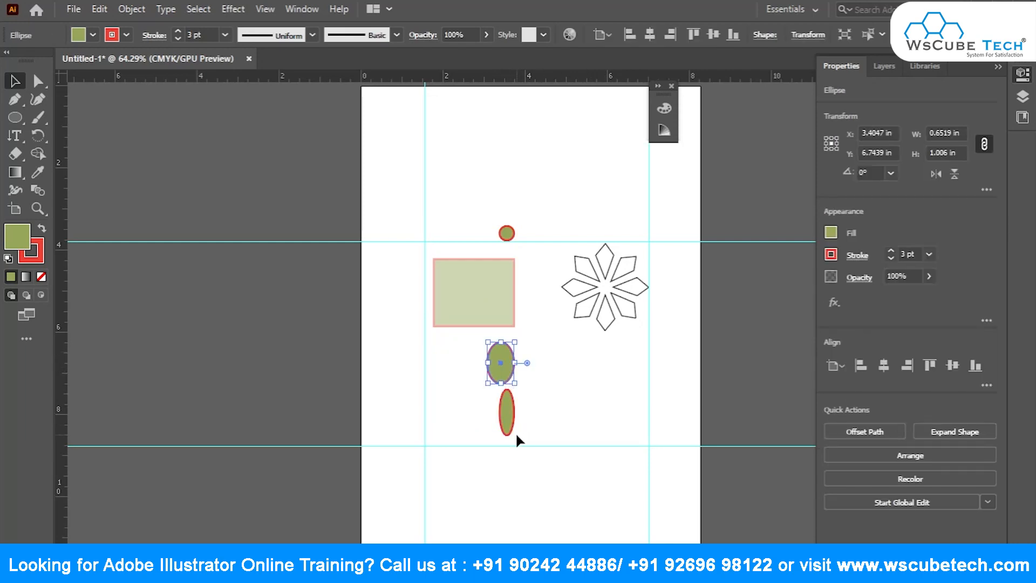
pyautogui.keyDown('shift'); pyautogui.click(509, 413); pyautogui.keyUp('shift')
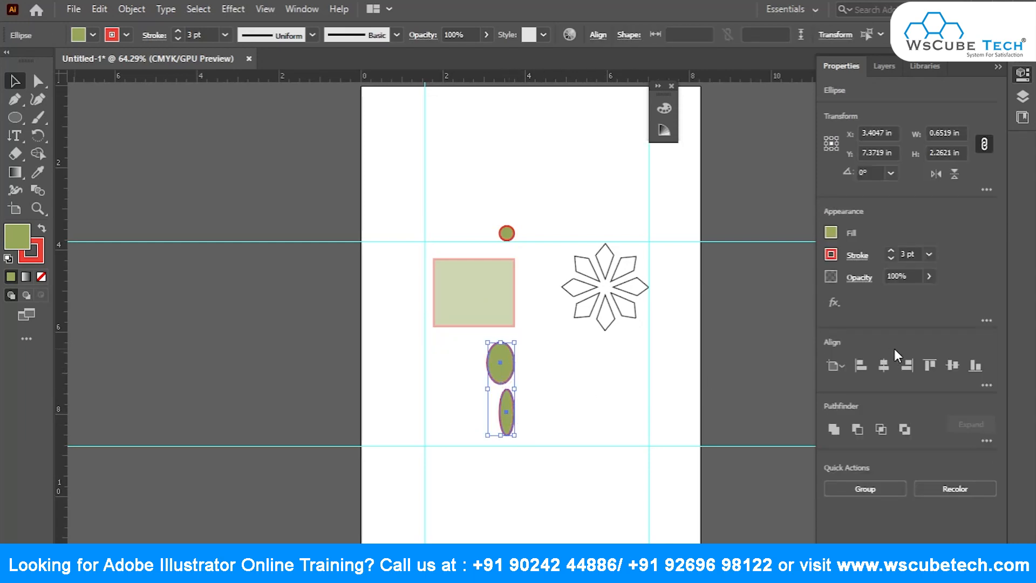
pyautogui.click(883, 368)
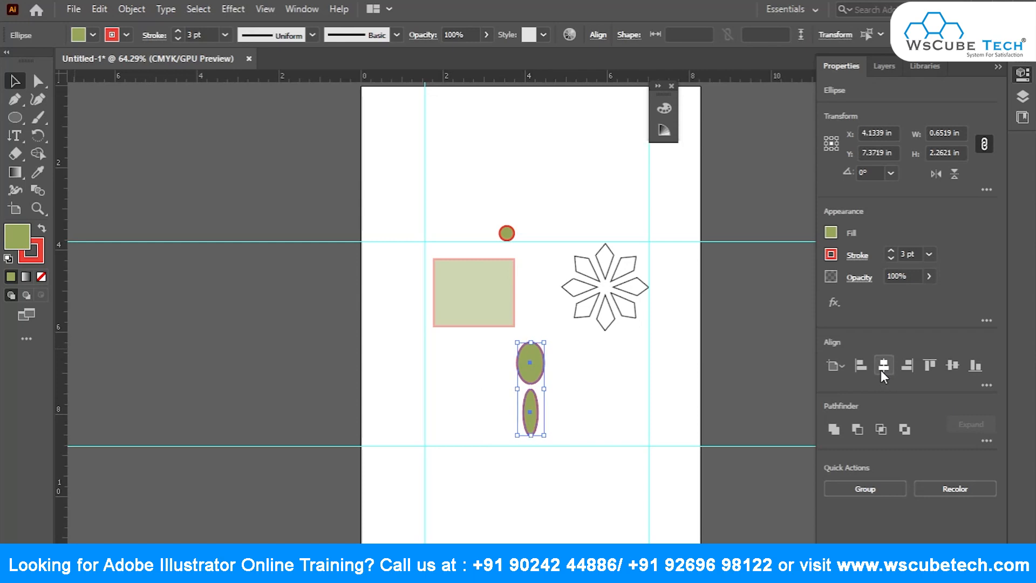
pyautogui.click(842, 366)
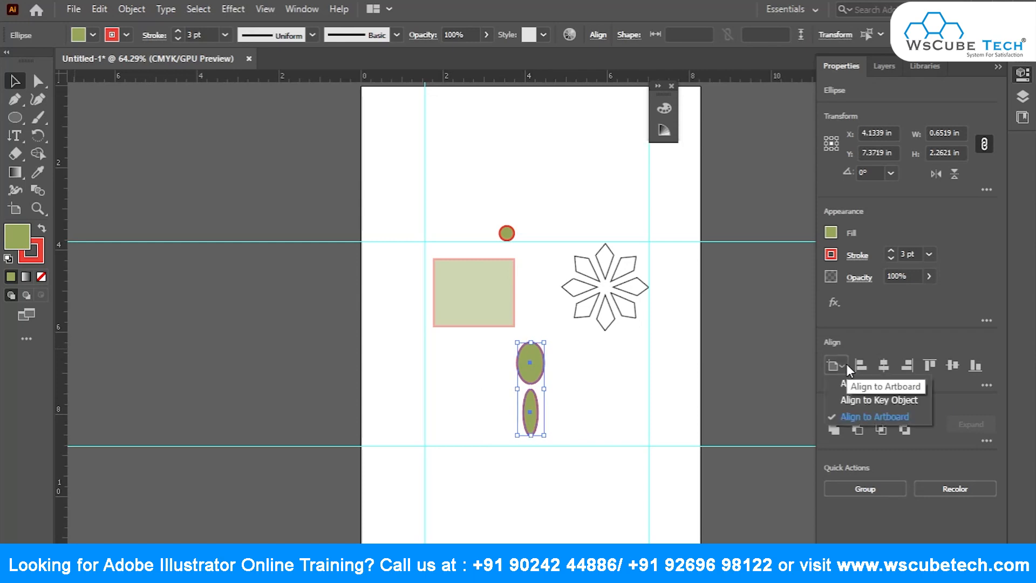
pyautogui.click(852, 400)
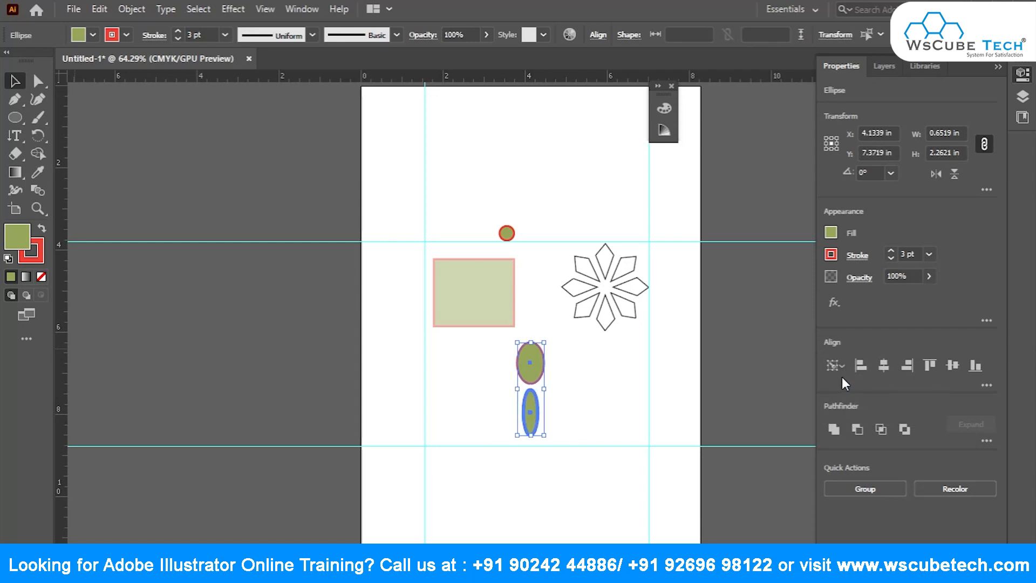
pyautogui.click(616, 381)
# Centre both ellipses and the rectangle horizontally with the narrow ellipse as key object, and move the three to about X 2.98 in, Y 6.52 in.
pyautogui.click(531, 363)
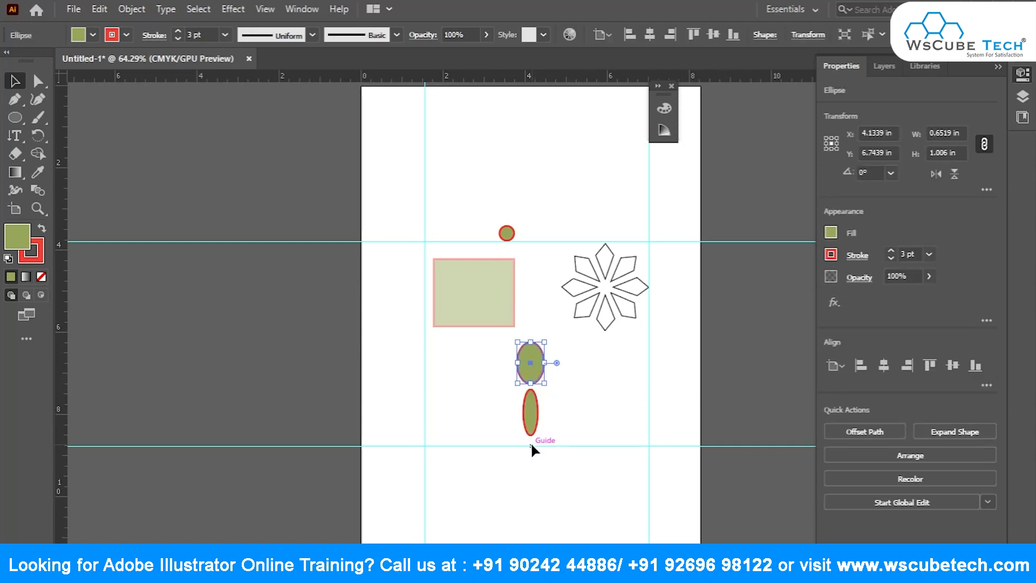
pyautogui.keyDown('shift'); pyautogui.click(530, 419); pyautogui.keyUp('shift')
pyautogui.click(842, 365)
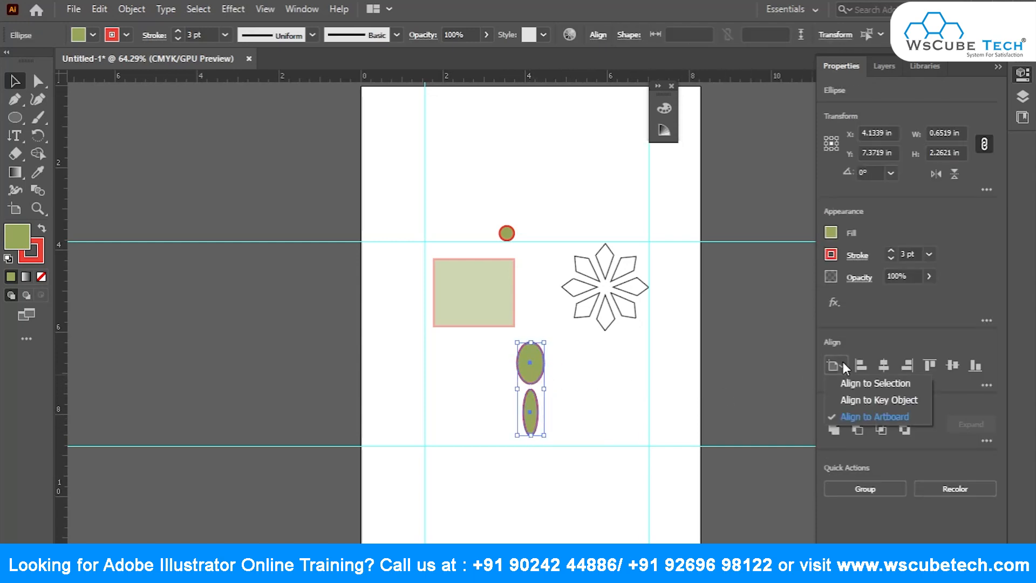
pyautogui.click(848, 398)
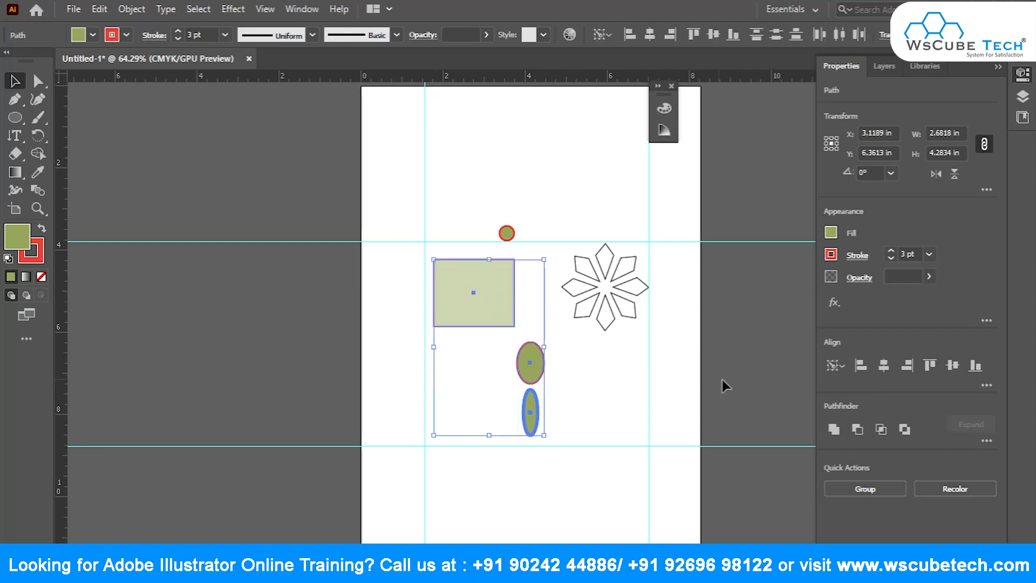
pyautogui.click(886, 368)
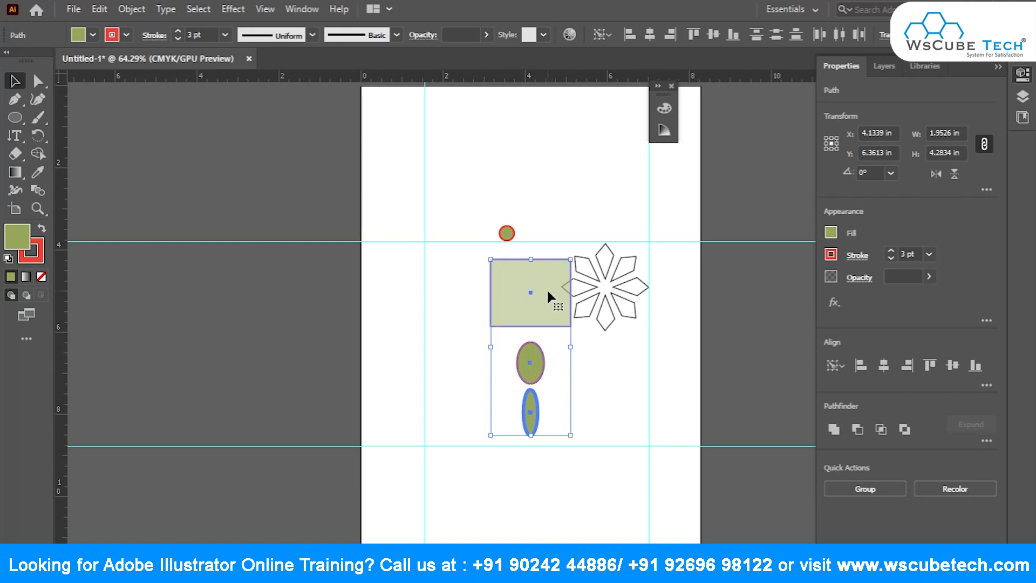
pyautogui.moveTo(523, 261); pyautogui.dragTo(476, 267)
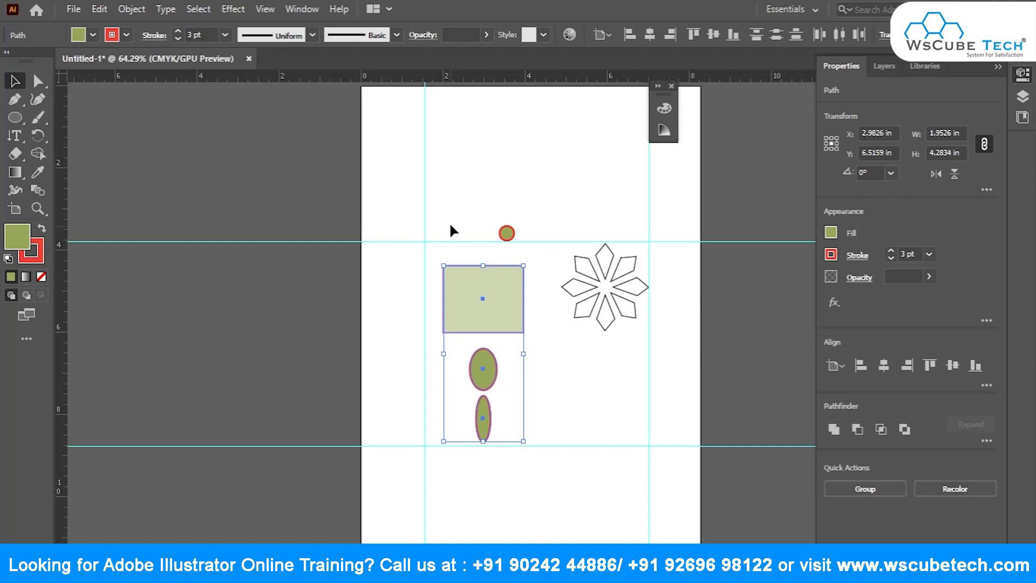
pyautogui.click(445, 186)
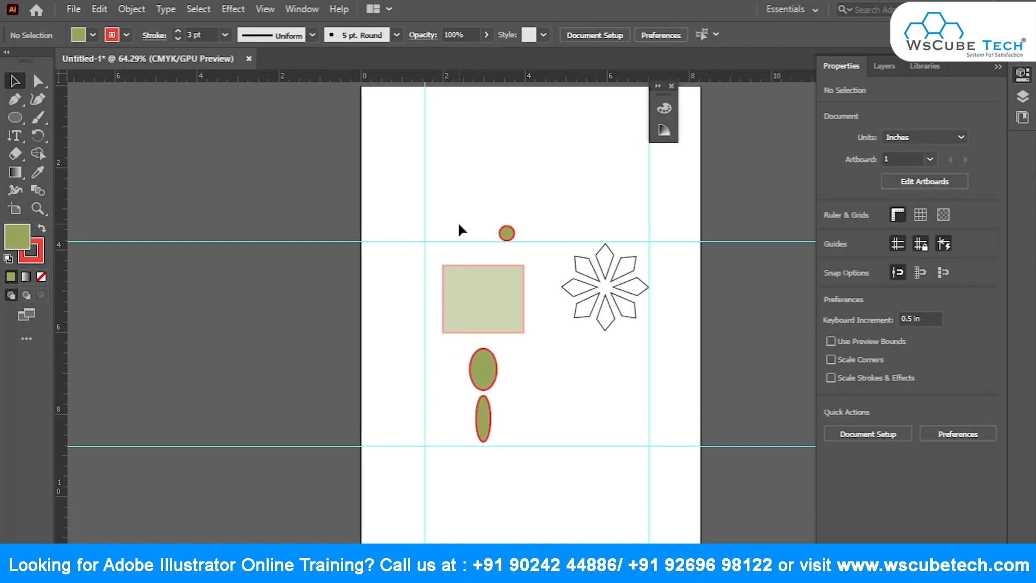
pyautogui.click(39, 139)
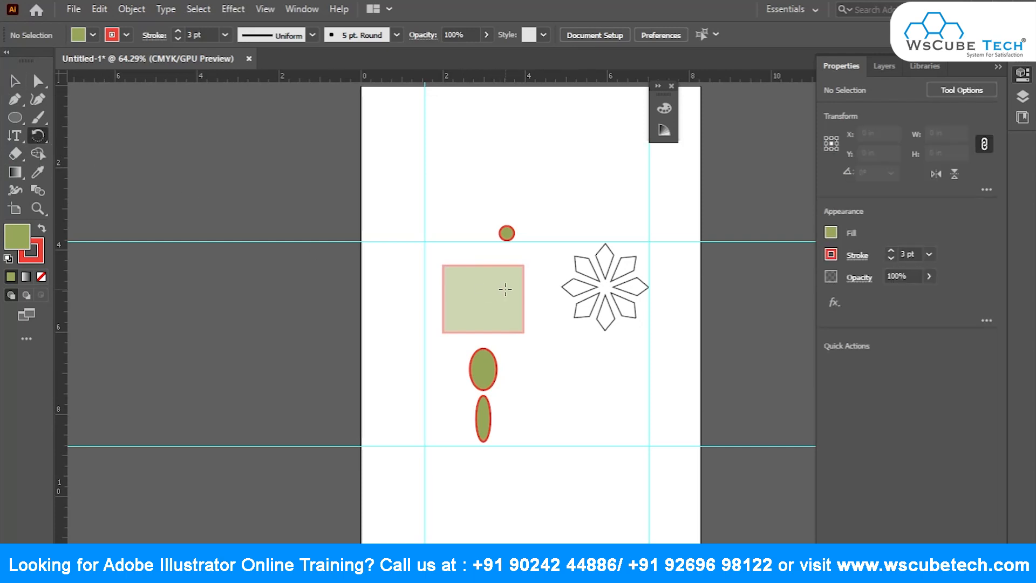
pyautogui.click(15, 81)
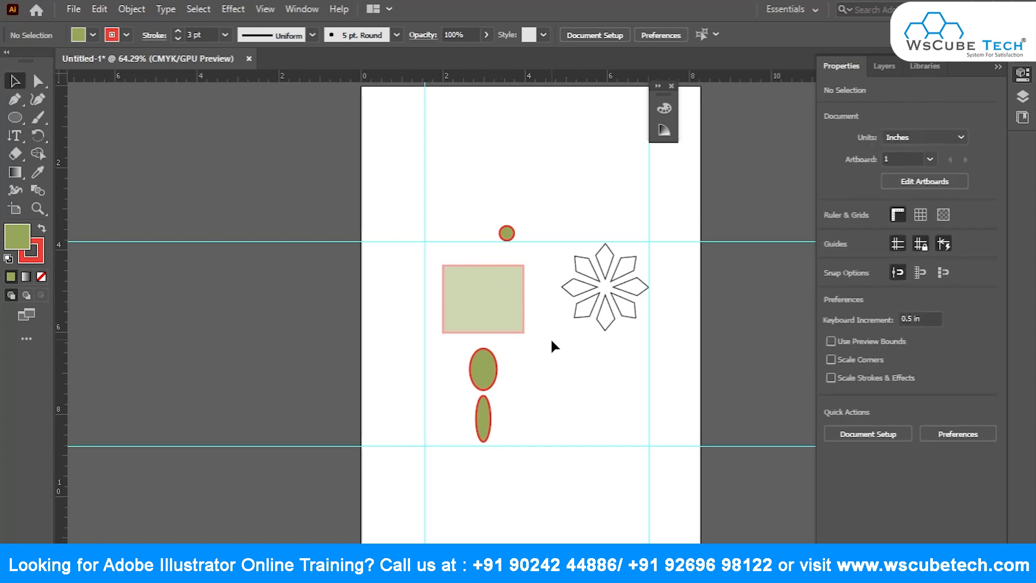
pyautogui.moveTo(649, 250); pyautogui.dragTo(655, 238)
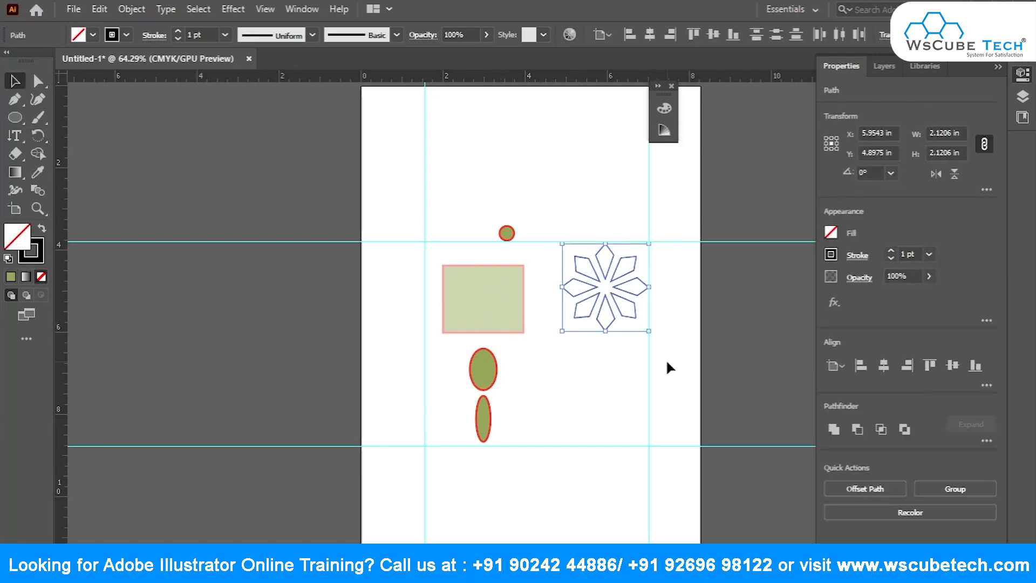
pyautogui.click(587, 368)
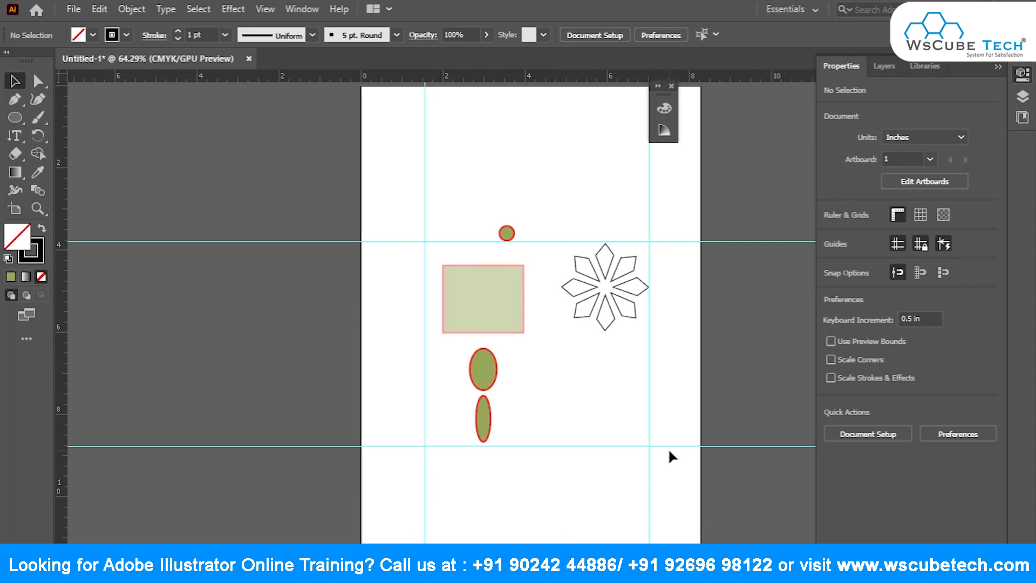
pyautogui.click(39, 141)
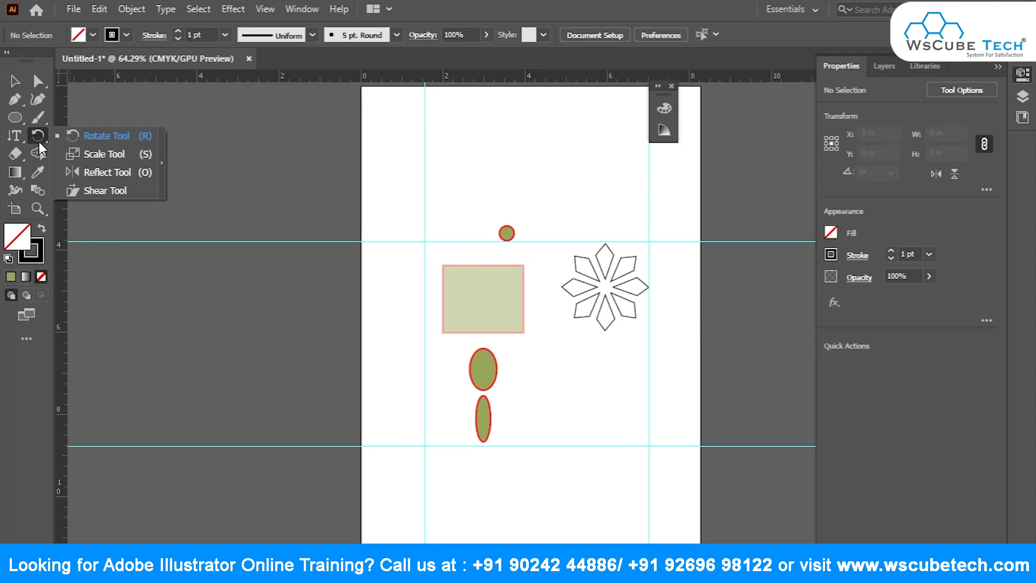
pyautogui.click(40, 139)
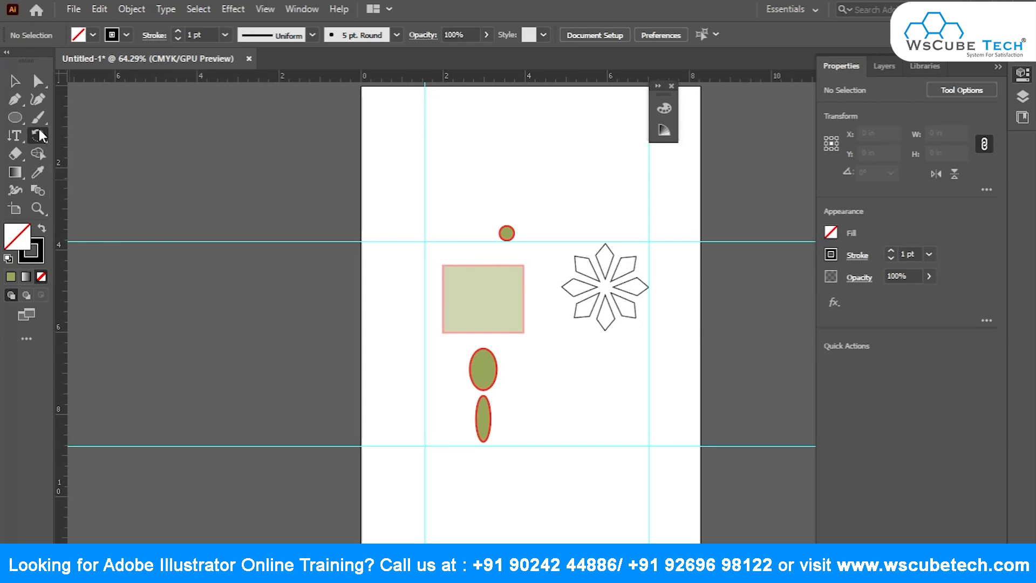
# Move the rectangle up near the artboard's upper edge and resize it with the Scale Tool to about 3.40 × 1.44 in.
pyautogui.click(15, 81)
pyautogui.moveTo(454, 311); pyautogui.dragTo(393, 185)
pyautogui.moveTo(41, 140); pyautogui.dragTo(74, 154)
pyautogui.click(74, 153)
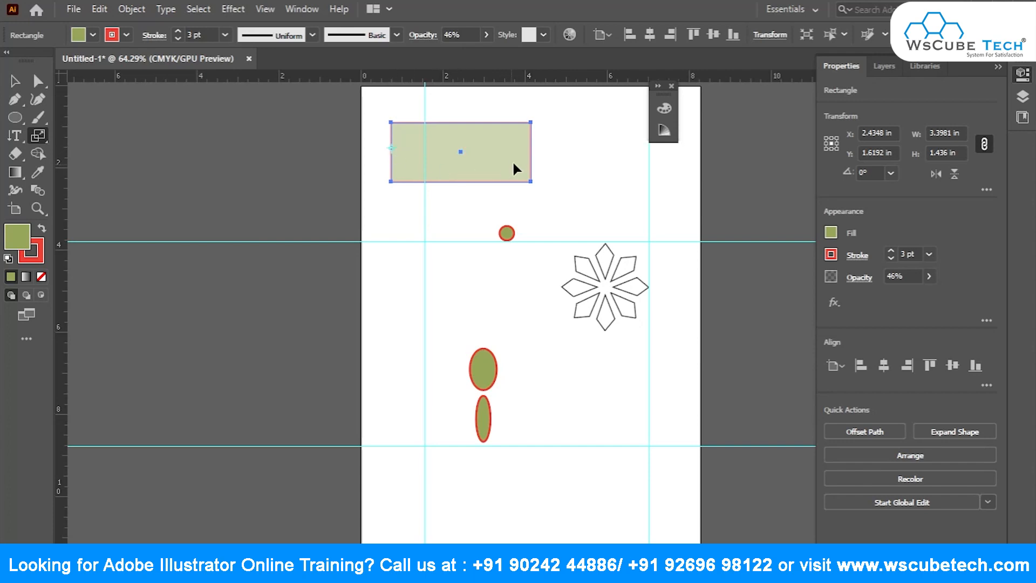
# Scale the rectangle to span the two vertical guides and extend its lower edge downward, making it about 5.46 × 1.81 in.
pyautogui.moveTo(533, 156); pyautogui.dragTo(649, 159)
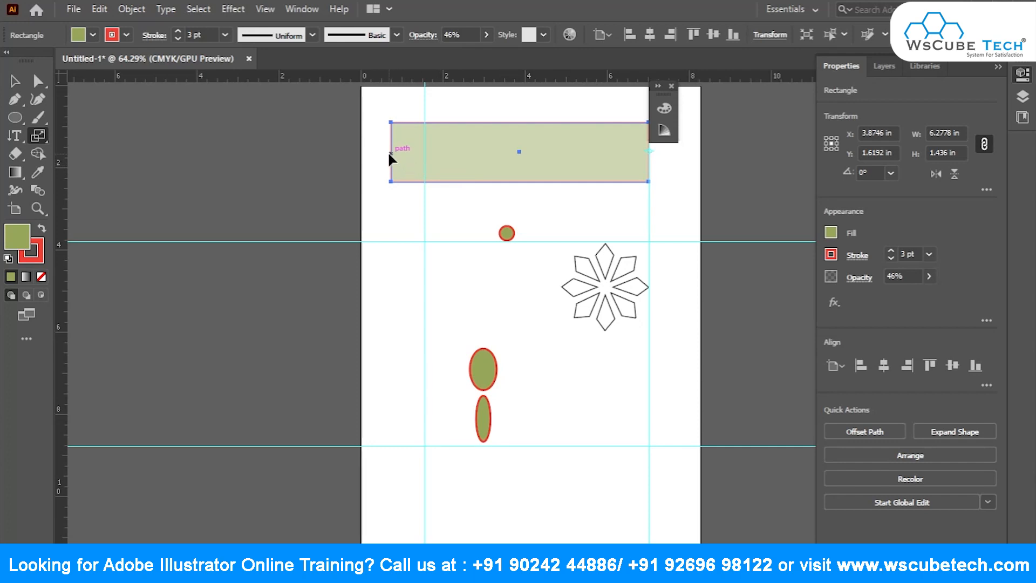
pyautogui.moveTo(389, 154); pyautogui.dragTo(425, 154)
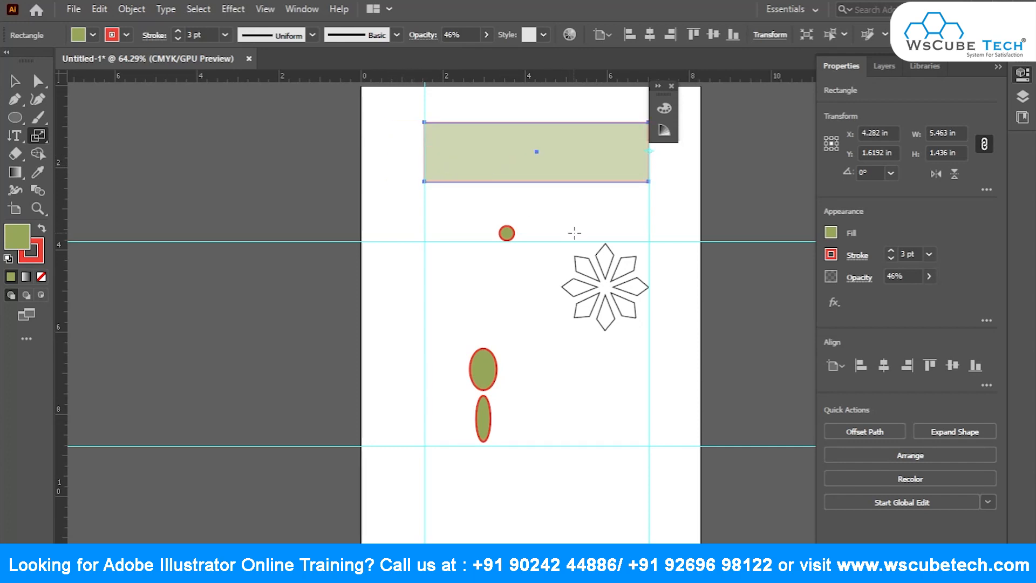
pyautogui.click(536, 122)
pyautogui.moveTo(534, 182)
pyautogui.mouseDown()
pyautogui.moveTo(533, 245)
pyautogui.moveTo(538, 197)
pyautogui.mouseUp()
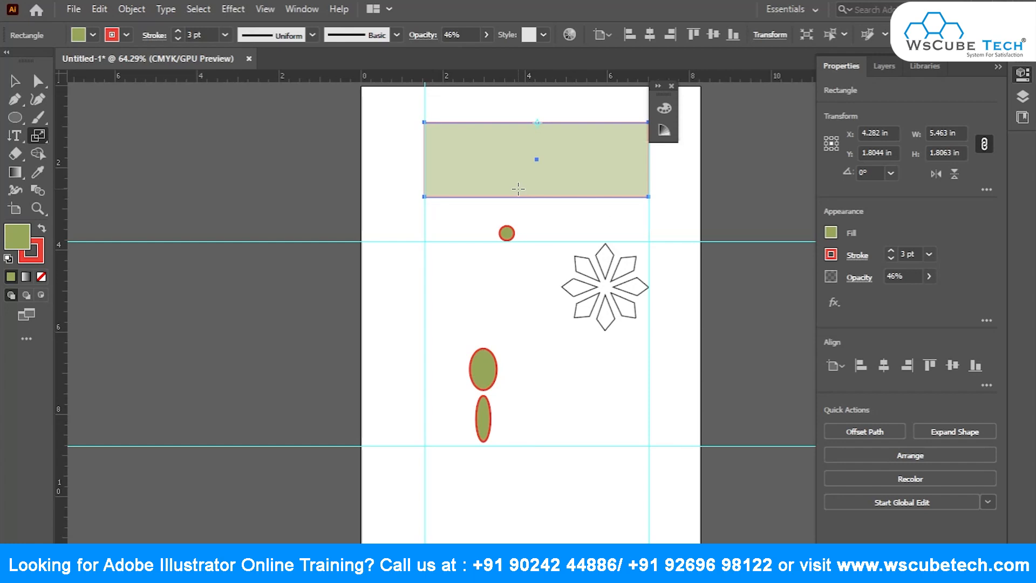
# Extend the rectangle's upper edge upward, making it about 5.46 × 2.35 in, and switch to the Reflect Tool.
pyautogui.click(534, 197)
pyautogui.moveTo(530, 123); pyautogui.dragTo(527, 100)
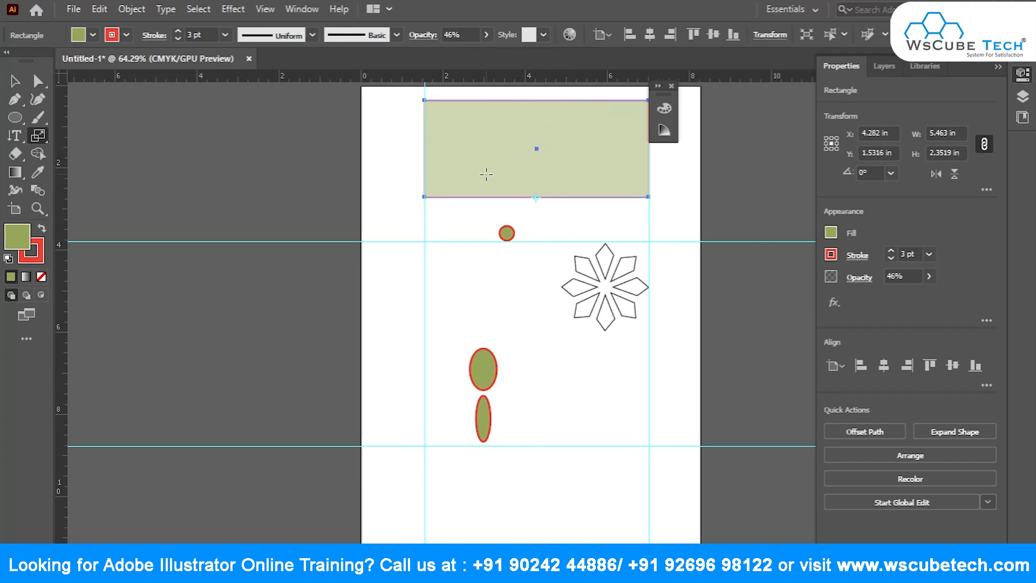
pyautogui.click(34, 138)
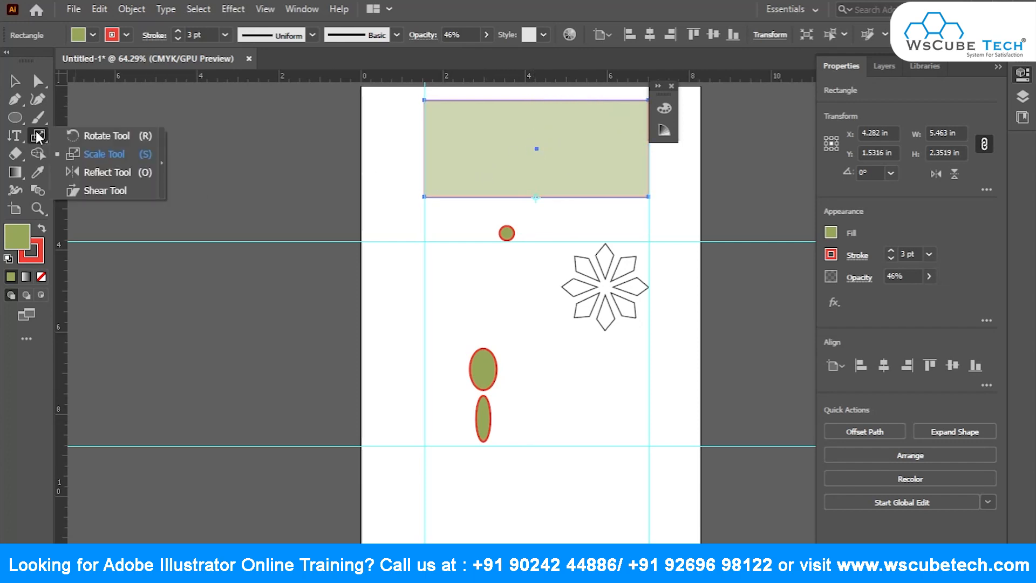
pyautogui.click(96, 168)
# Select the small circle and the two ellipses below the rectangle and delete them.
pyautogui.click(15, 81)
pyautogui.click(548, 323)
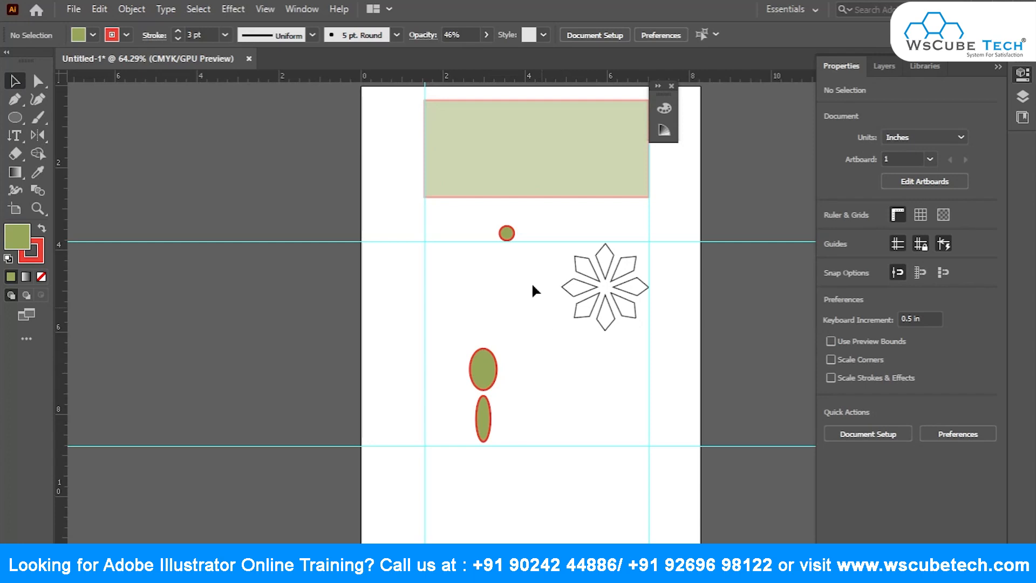
pyautogui.moveTo(399, 212); pyautogui.dragTo(534, 474)
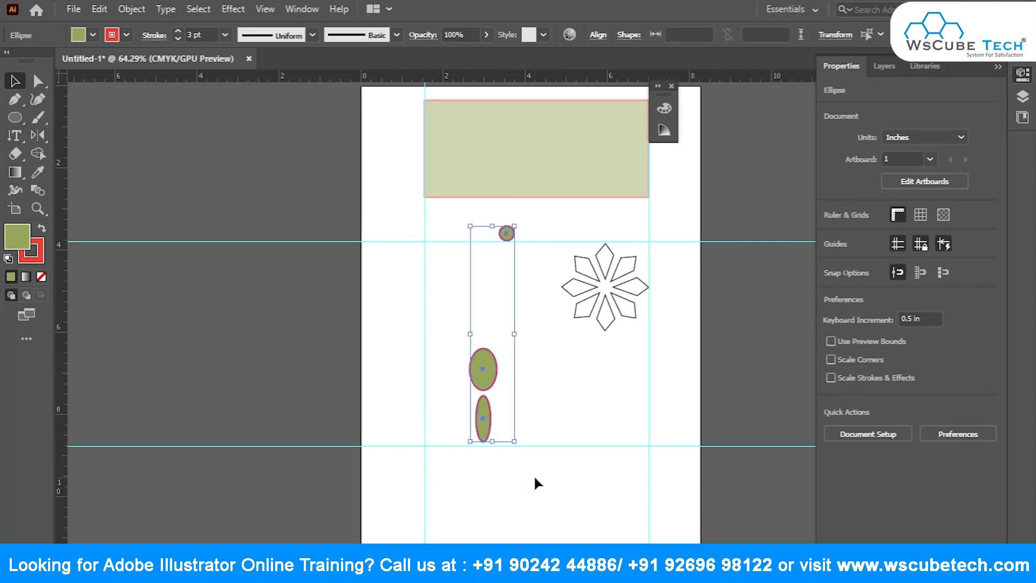
pyautogui.press('Delete')
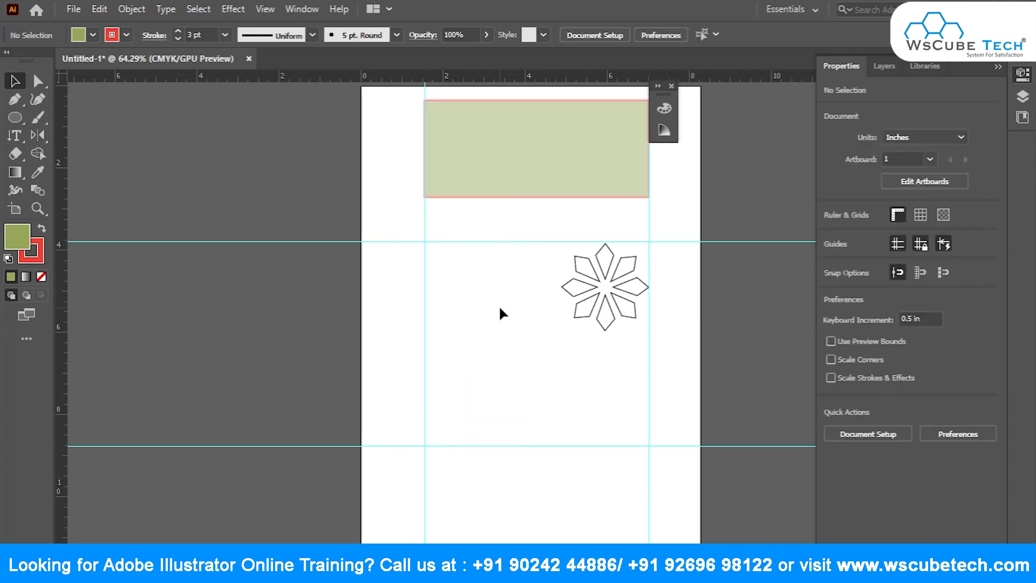
# Draw a closed, uneven T-shaped path about 2.5 × 1.69 in with the Pen tool, between the two horizontal guides.
pyautogui.click(17, 102)
pyautogui.click(51, 102)
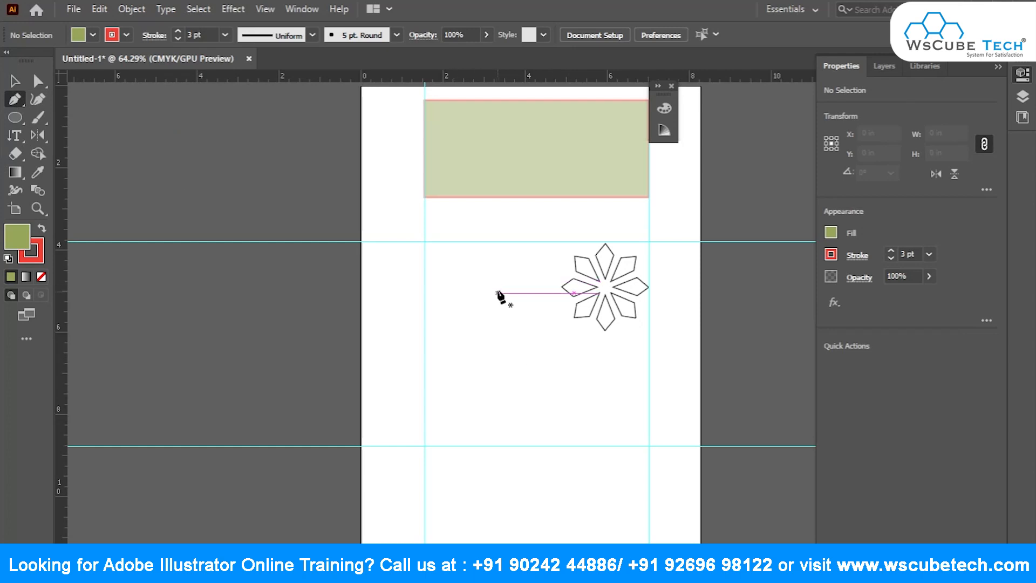
pyautogui.click(455, 365)
pyautogui.click(511, 365)
pyautogui.click(509, 400)
pyautogui.click(483, 400)
pyautogui.click(483, 430)
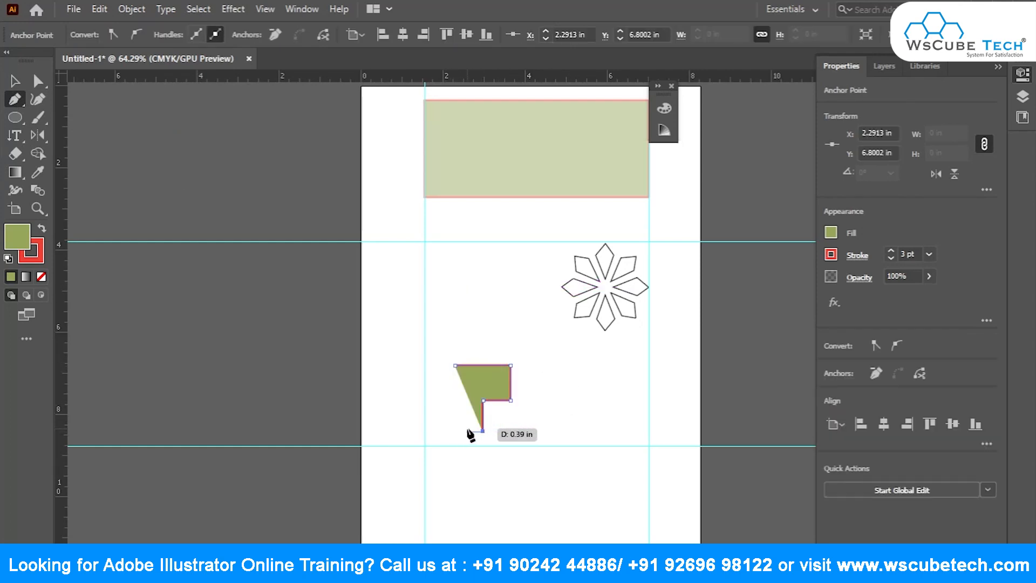
pyautogui.click(468, 432)
pyautogui.click(467, 413)
pyautogui.click(467, 388)
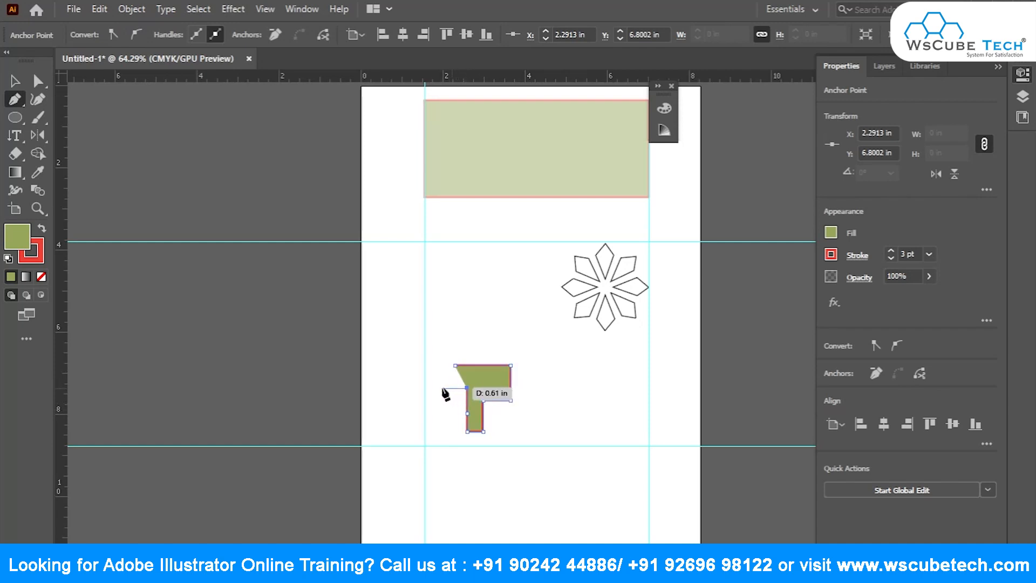
pyautogui.click(407, 387)
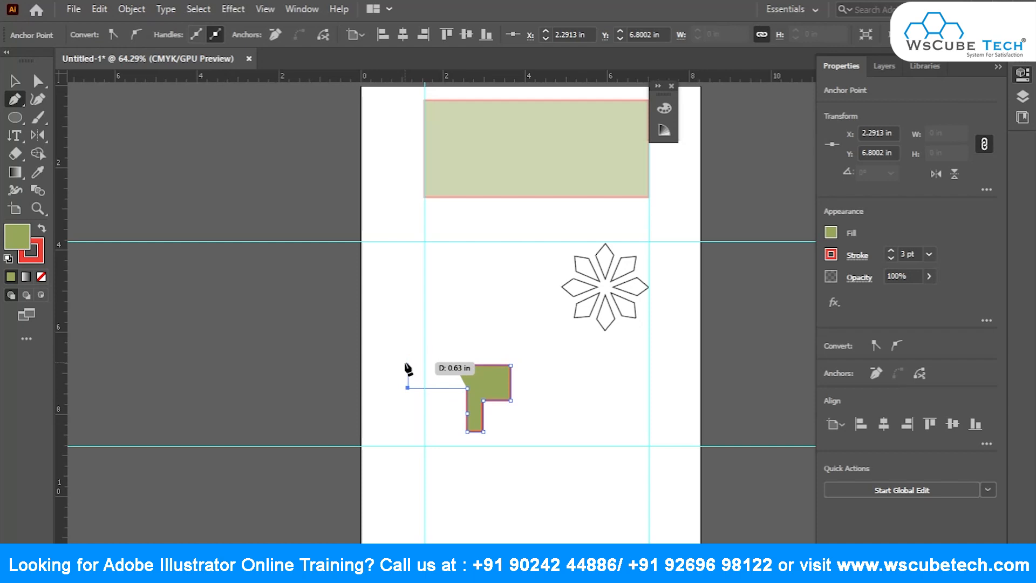
pyautogui.click(408, 363)
pyautogui.click(455, 365)
pyautogui.keyDown('ctrl'); pyautogui.click(456, 352); pyautogui.keyUp('ctrl')
pyautogui.moveTo(456, 370); pyautogui.dragTo(479, 351)
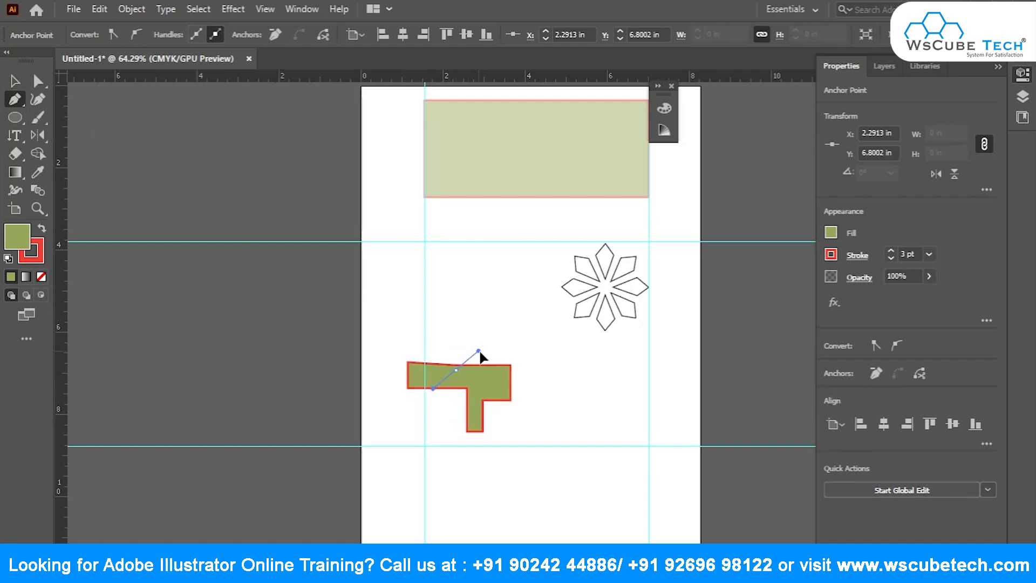
pyautogui.hotkey('ctrl', 'z')
# Select the T-shaped path, flip it along the horizontal and vertical axes, and flip it back along both.
pyautogui.click(16, 81)
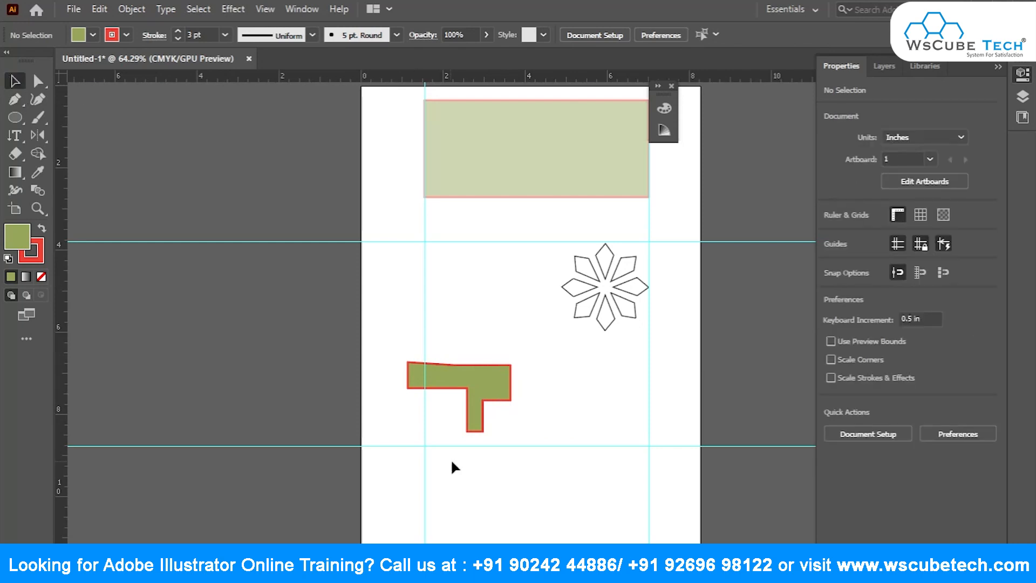
pyautogui.click(470, 389)
pyautogui.click(598, 346)
pyautogui.click(505, 396)
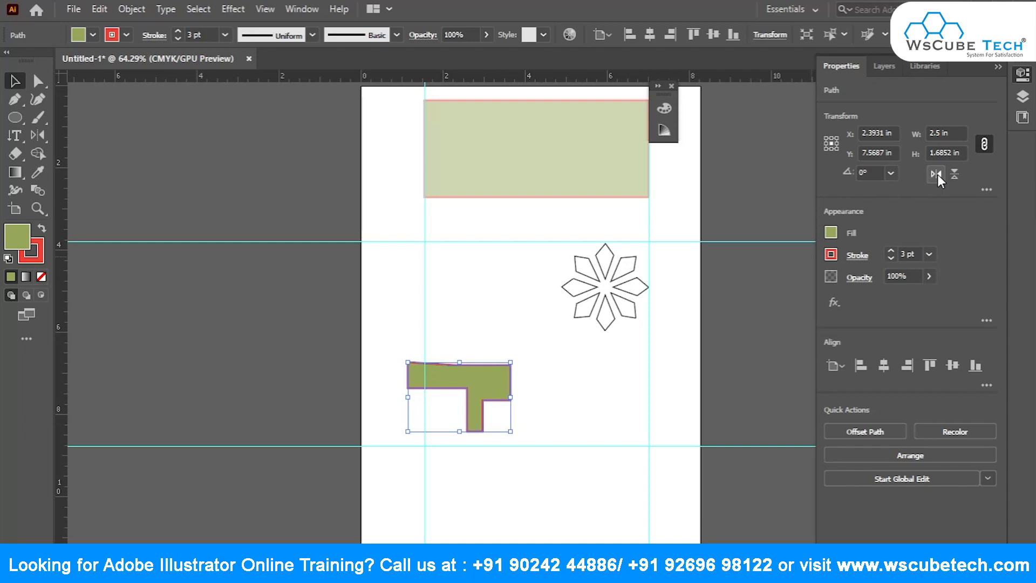
pyautogui.click(936, 174)
pyautogui.click(952, 175)
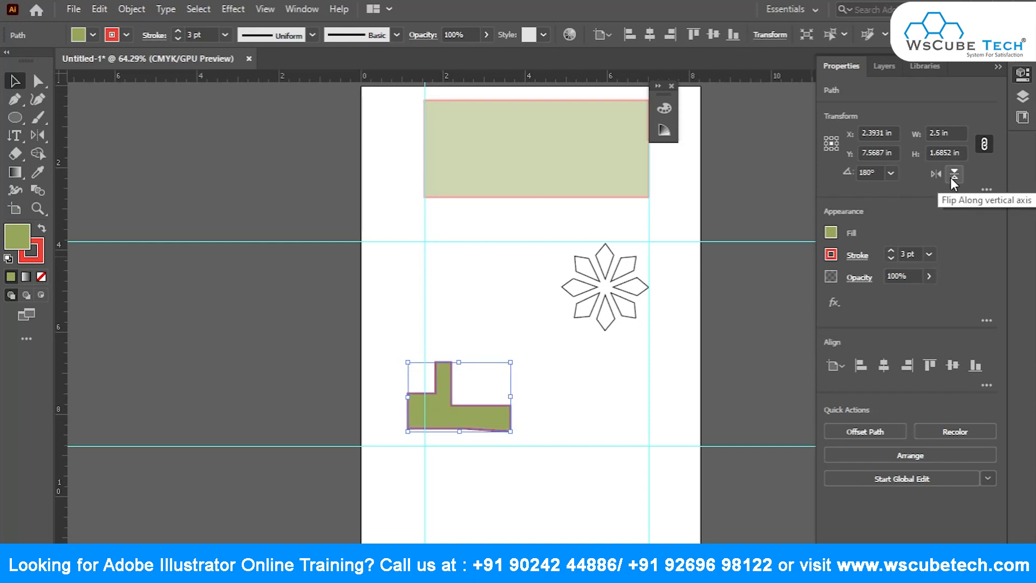
pyautogui.click(936, 173)
pyautogui.click(955, 174)
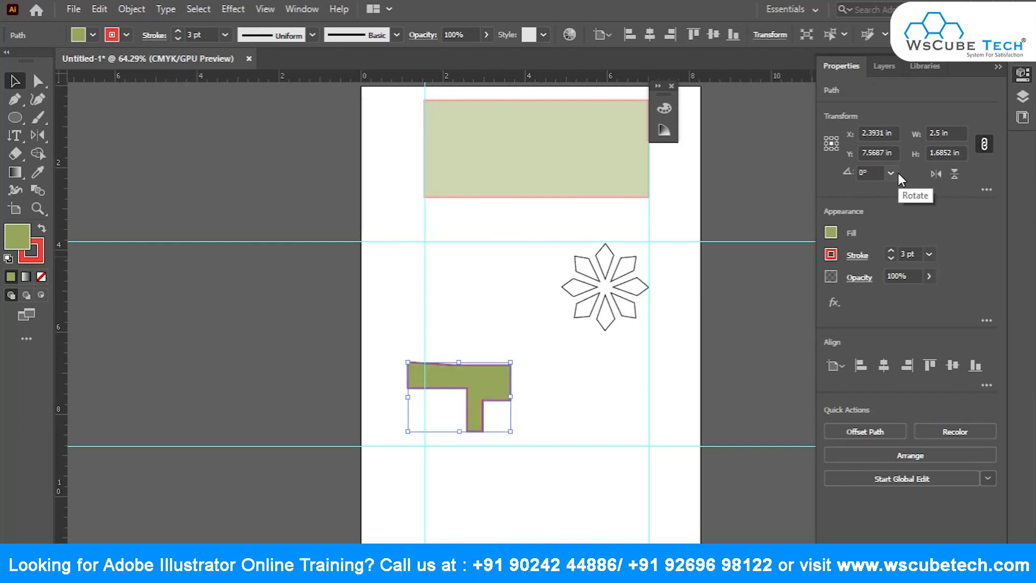
# Rotate the T-shaped path to 30° and reset its rotation to 0°.
pyautogui.click(891, 173)
pyautogui.click(905, 207)
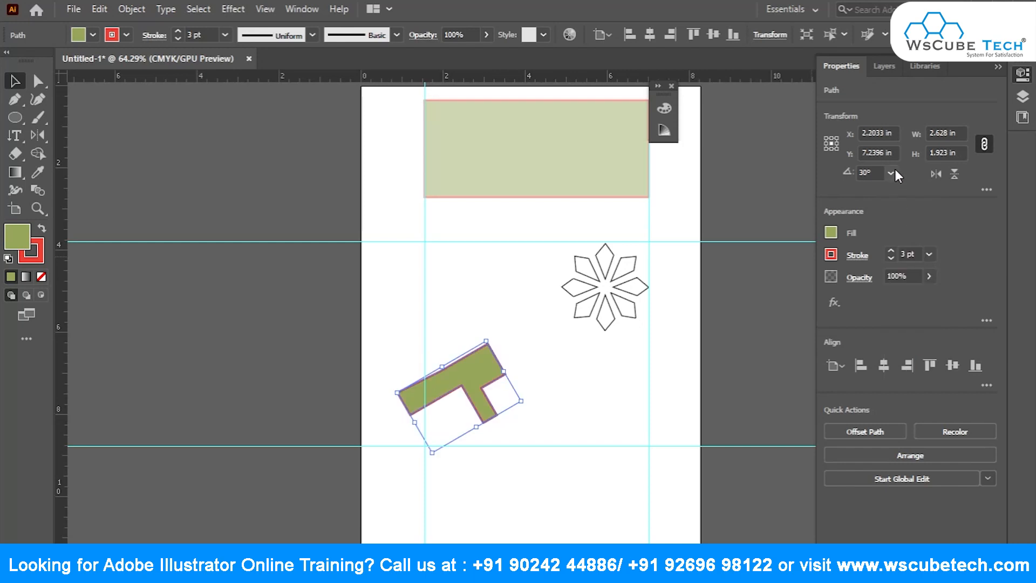
pyautogui.click(882, 172)
pyautogui.write('0')
pyautogui.click(891, 174)
pyautogui.click(905, 174)
# Move the T-shaped path to about X 3.18 in, Y 6.97 in and reflect it back and forth about its right edge.
pyautogui.moveTo(457, 382); pyautogui.dragTo(498, 355)
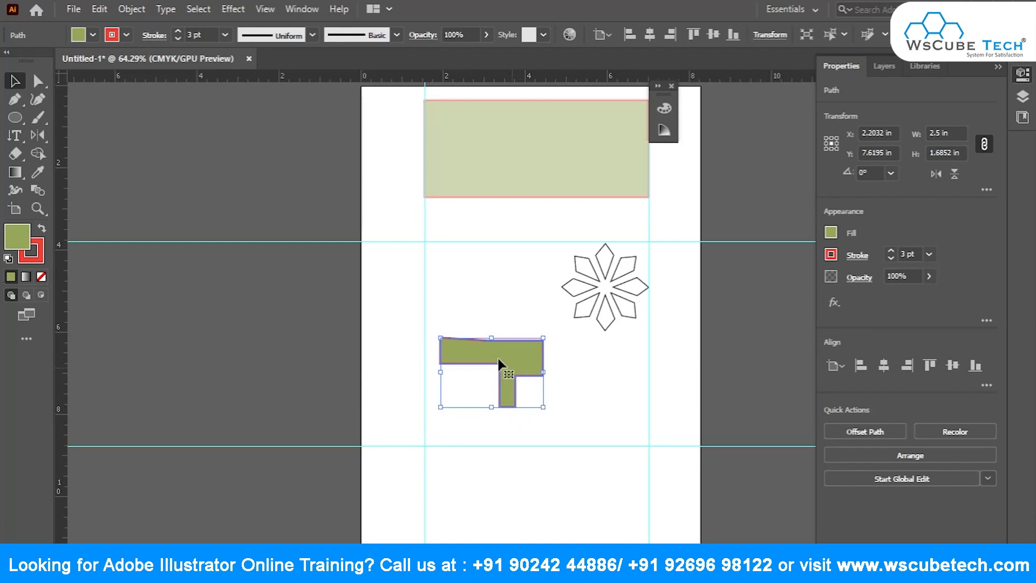
pyautogui.click(38, 138)
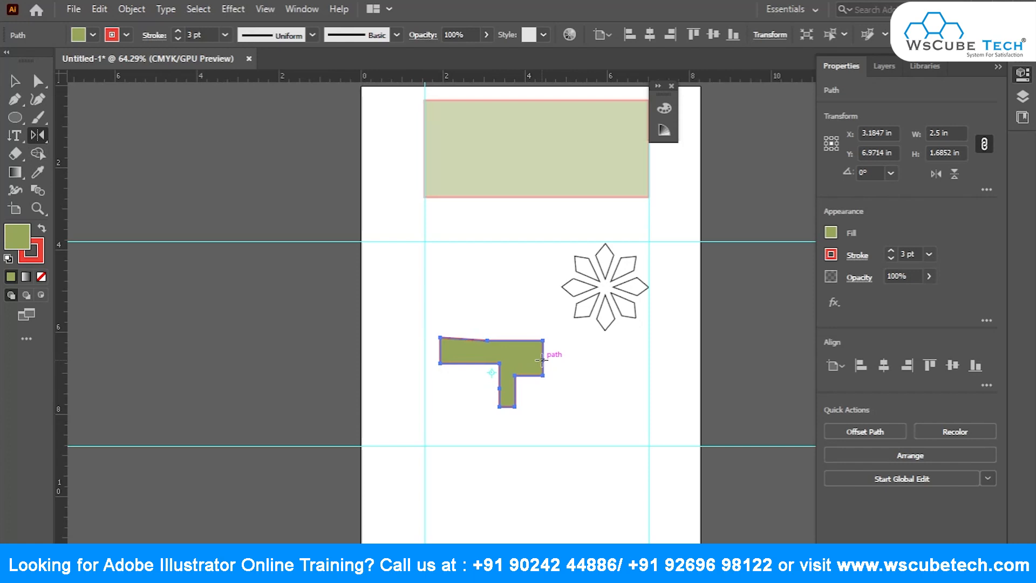
pyautogui.moveTo(544, 357); pyautogui.dragTo(433, 353)
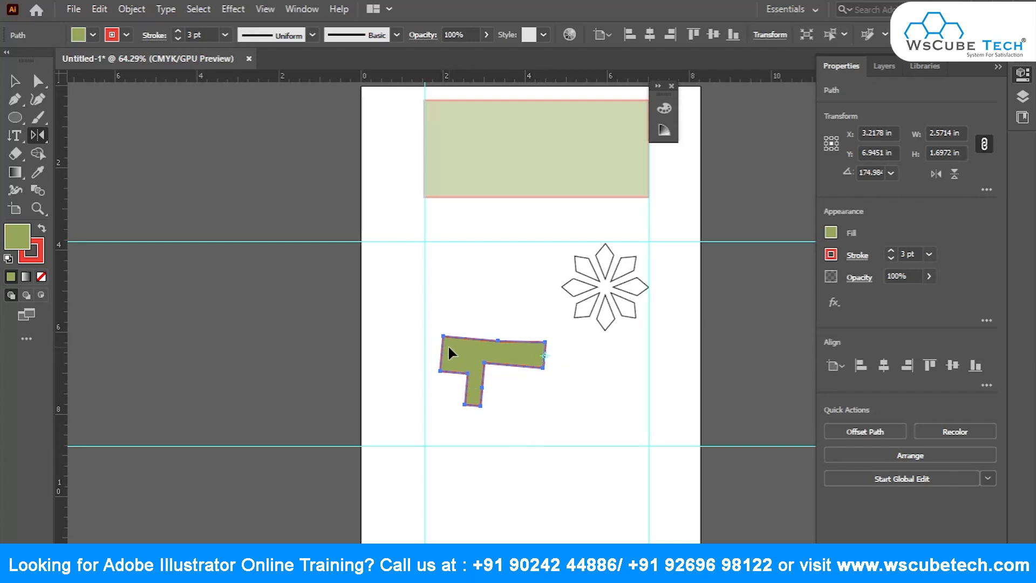
pyautogui.moveTo(442, 351); pyautogui.dragTo(590, 338)
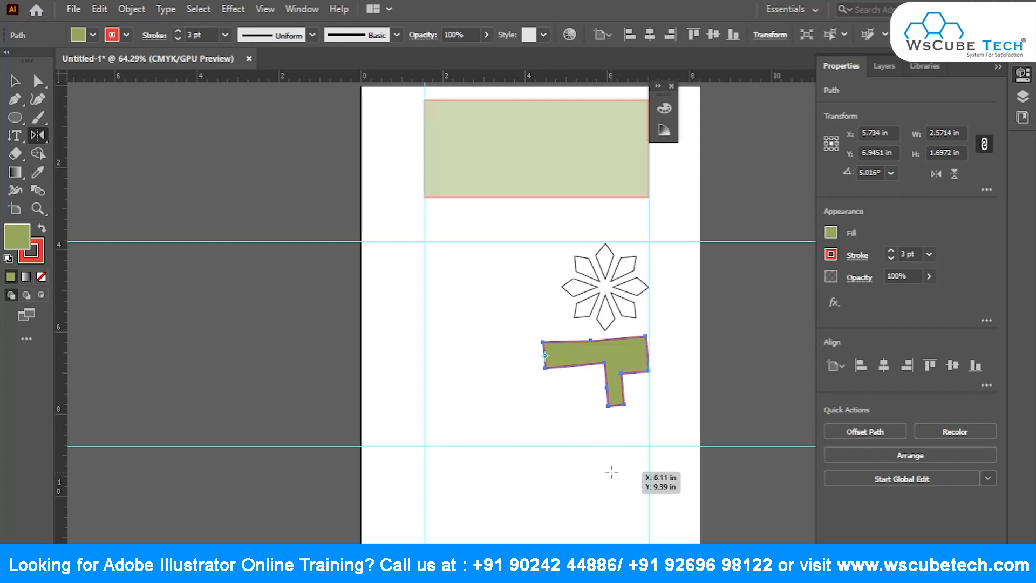
pyautogui.moveTo(657, 348); pyautogui.dragTo(457, 358)
# Reflect the path downward about the end of its stem and move it up to about X 3.50 in, Y 6.70 in.
pyautogui.click(473, 405)
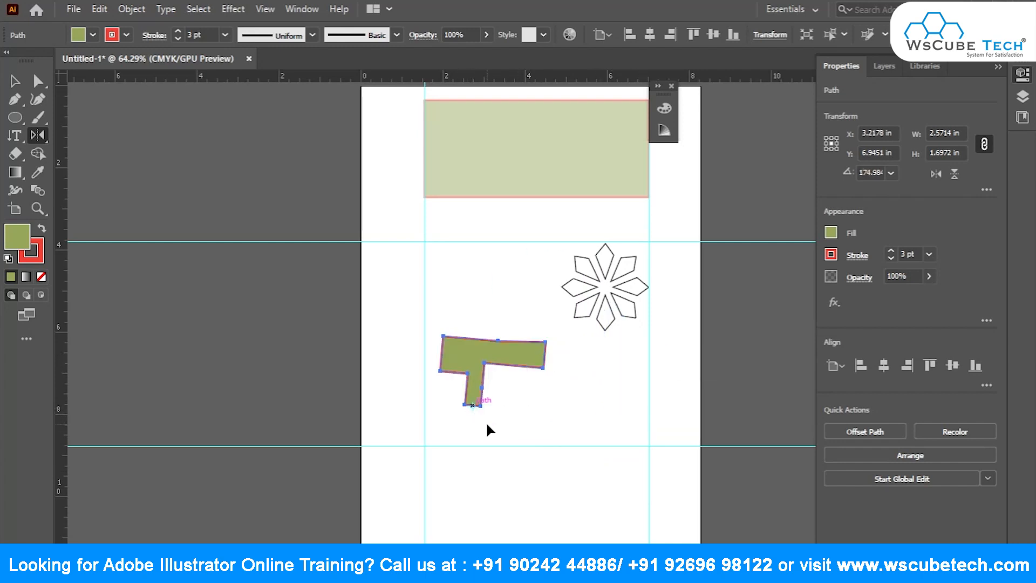
pyautogui.moveTo(497, 340); pyautogui.dragTo(492, 456)
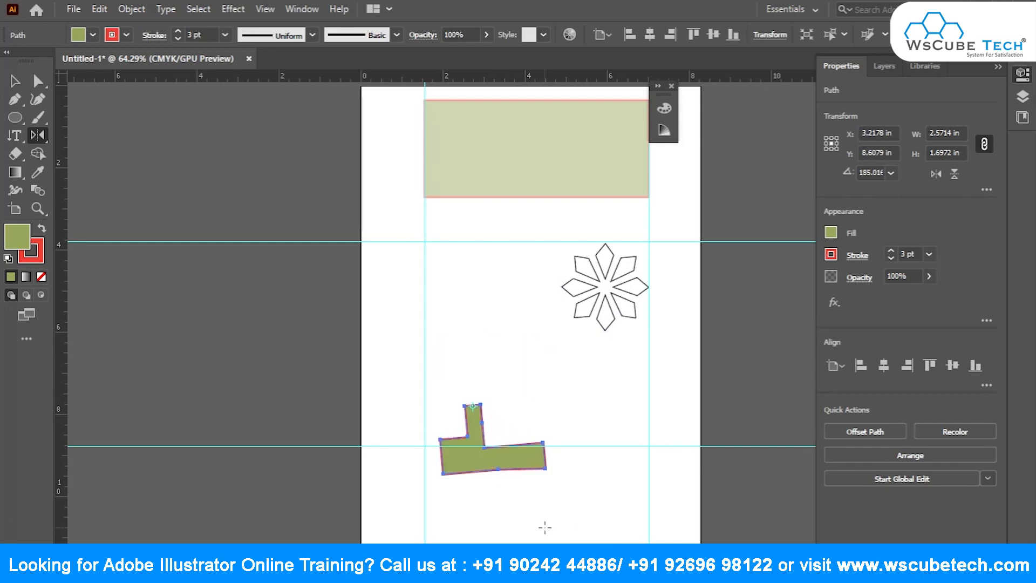
pyautogui.click(44, 136)
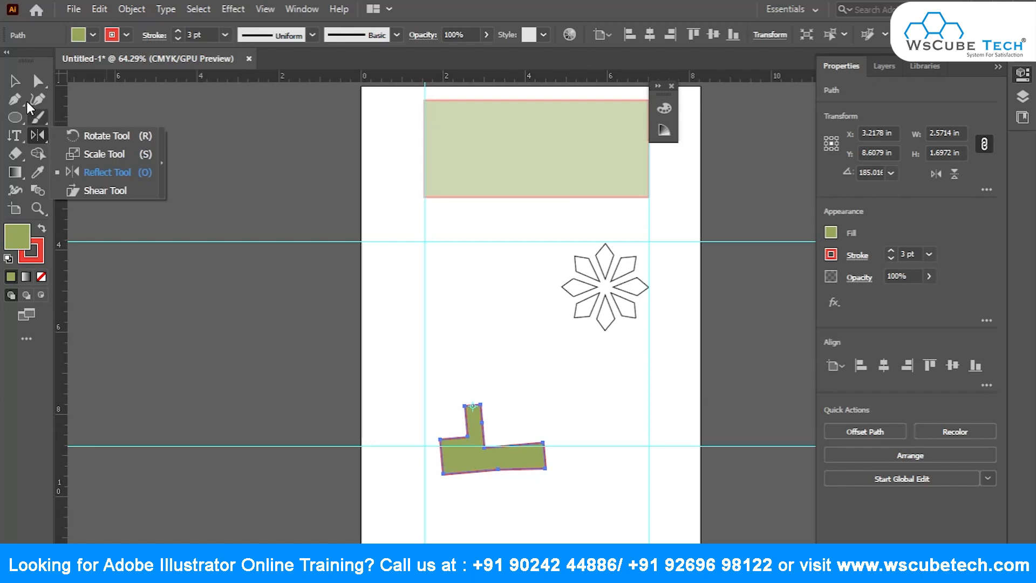
pyautogui.click(15, 81)
pyautogui.moveTo(467, 424); pyautogui.dragTo(479, 345)
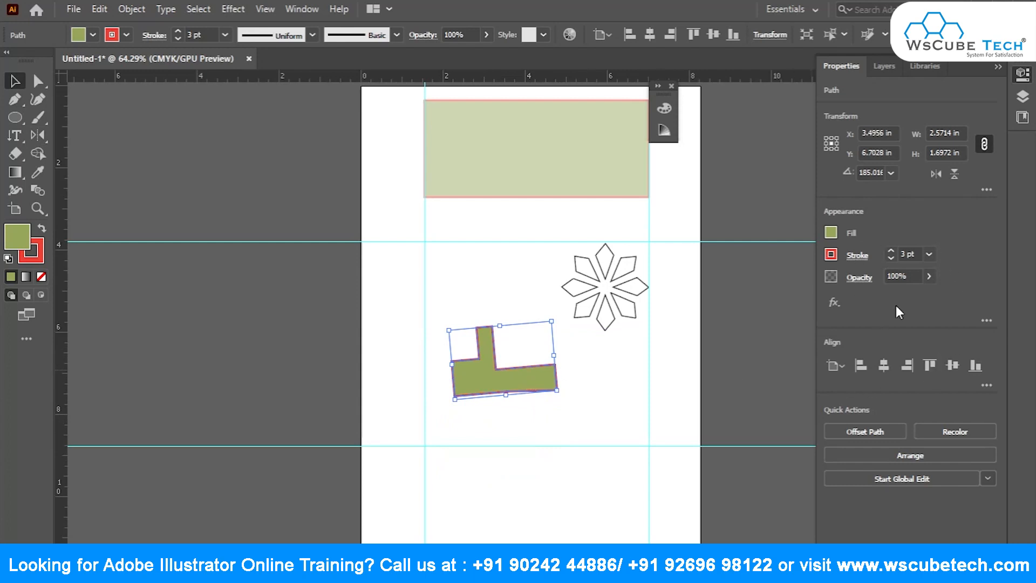
# Flip the path several times along its horizontal and vertical axes, leaving the stem pointing down with the long arm on the right.
pyautogui.click(939, 175)
pyautogui.click(942, 176)
pyautogui.click(941, 177)
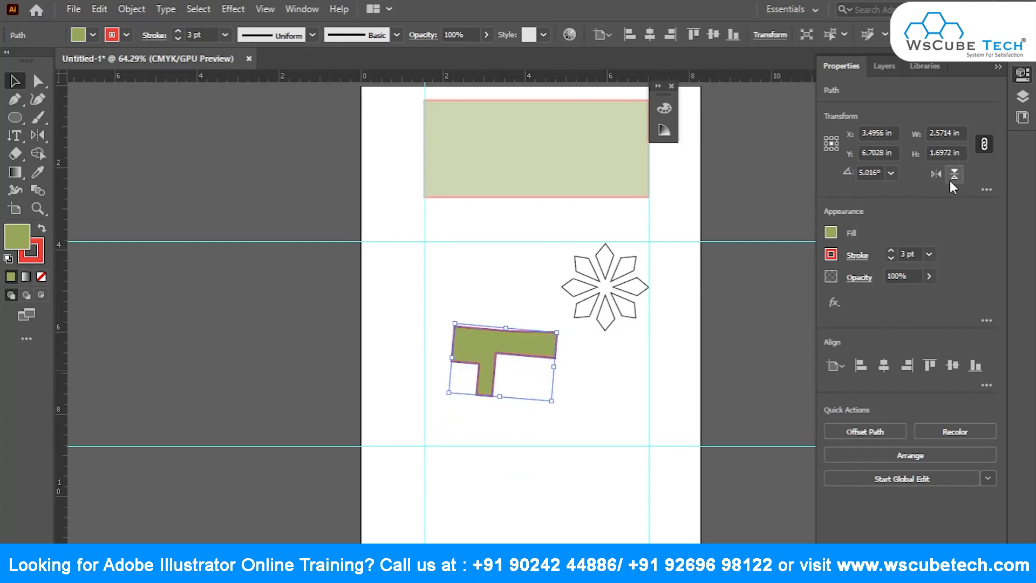
pyautogui.click(936, 176)
pyautogui.click(936, 177)
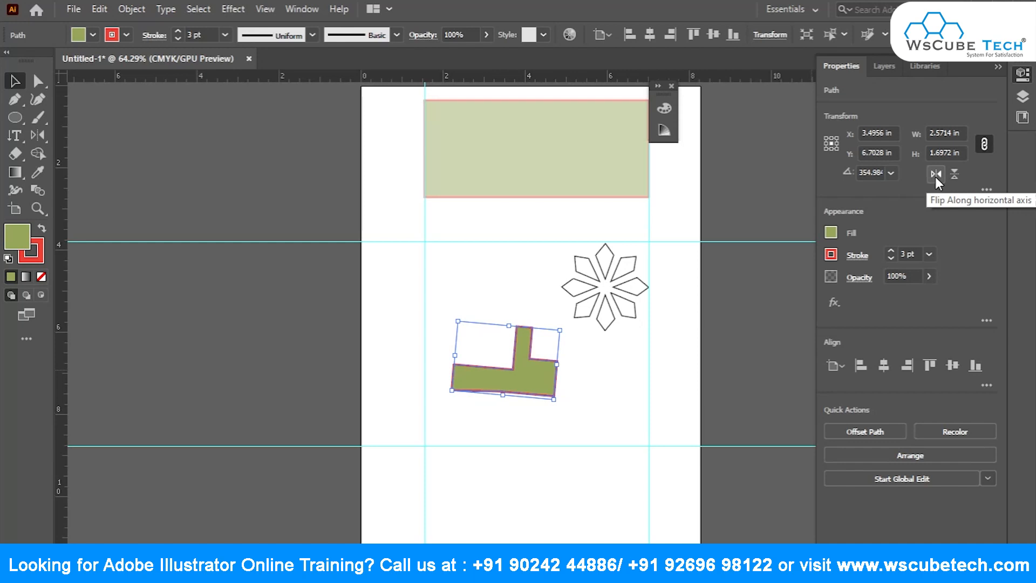
pyautogui.click(954, 175)
pyautogui.click(935, 175)
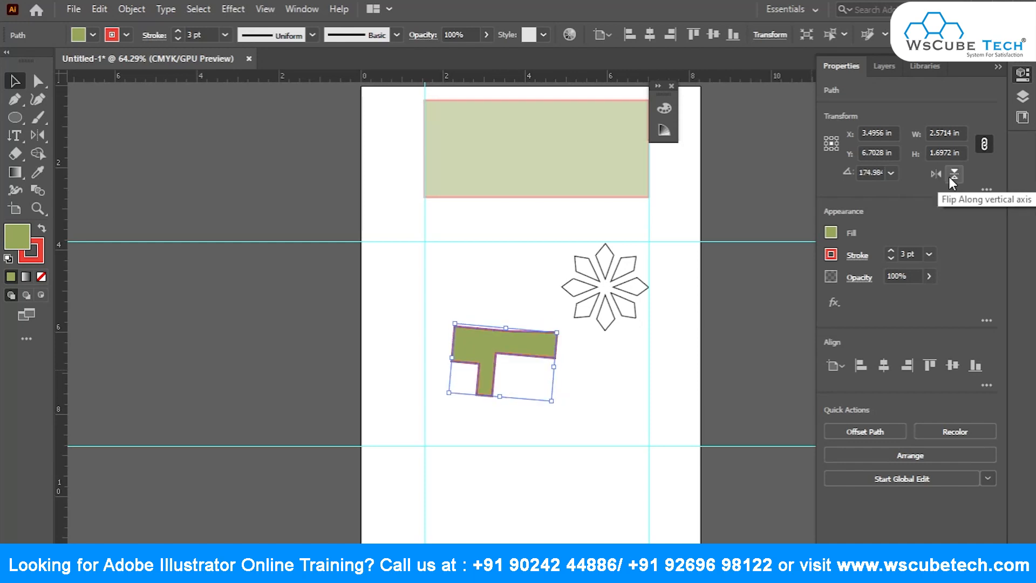
# Reflect the path downward about the end of its stem with the Reflect Tool, placing it at about Y 8.38 in.
pyautogui.click(37, 136)
pyautogui.click(487, 398)
pyautogui.moveTo(507, 348); pyautogui.dragTo(512, 423)
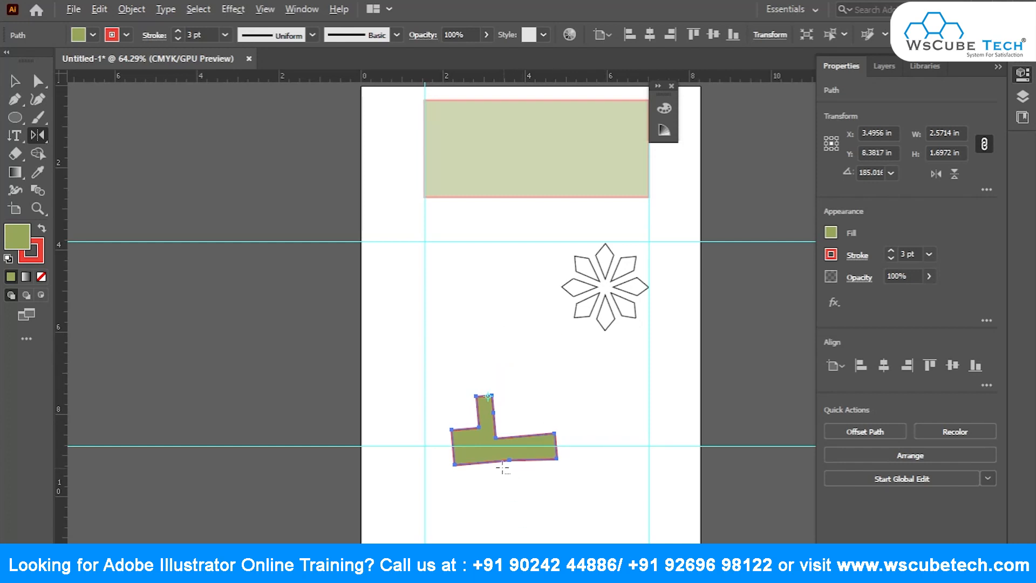
# Create a copy of the path reflected across the horizontal axis, using a reference point above the original.
pyautogui.keyDown('alt'); pyautogui.click(495, 338); pyautogui.keyUp('alt')
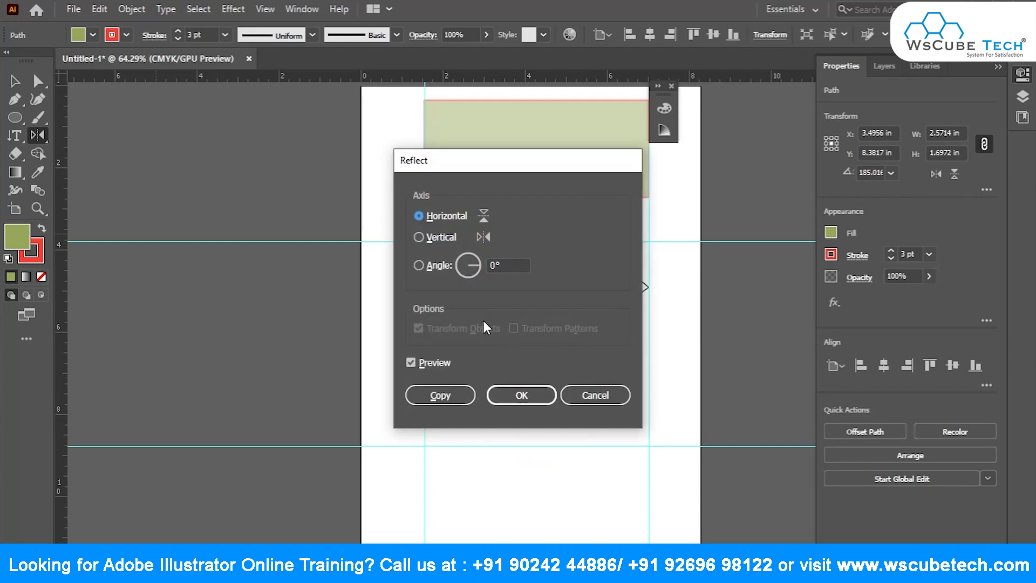
pyautogui.moveTo(462, 161); pyautogui.dragTo(712, 138)
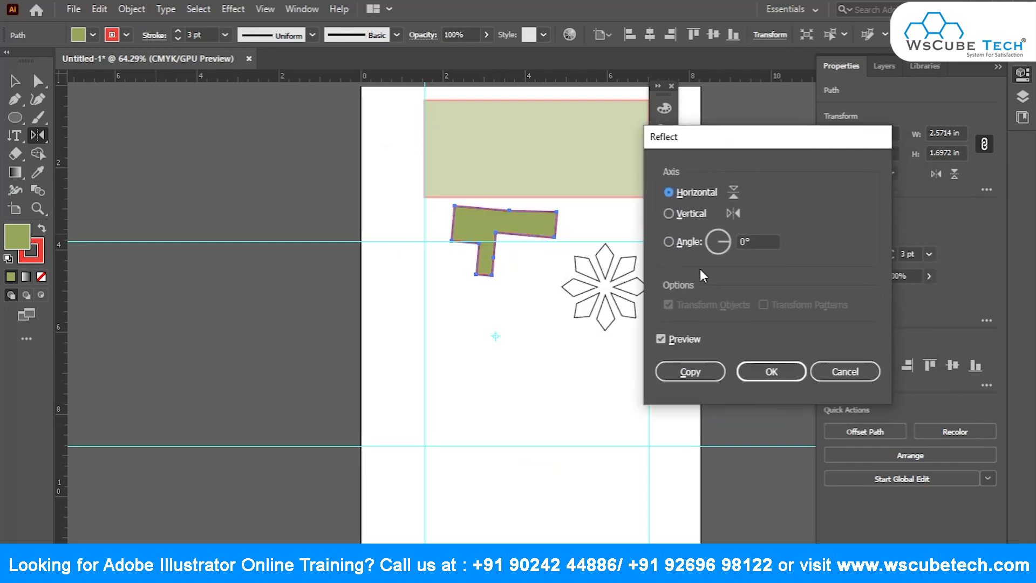
pyautogui.moveTo(689, 145); pyautogui.dragTo(644, 147)
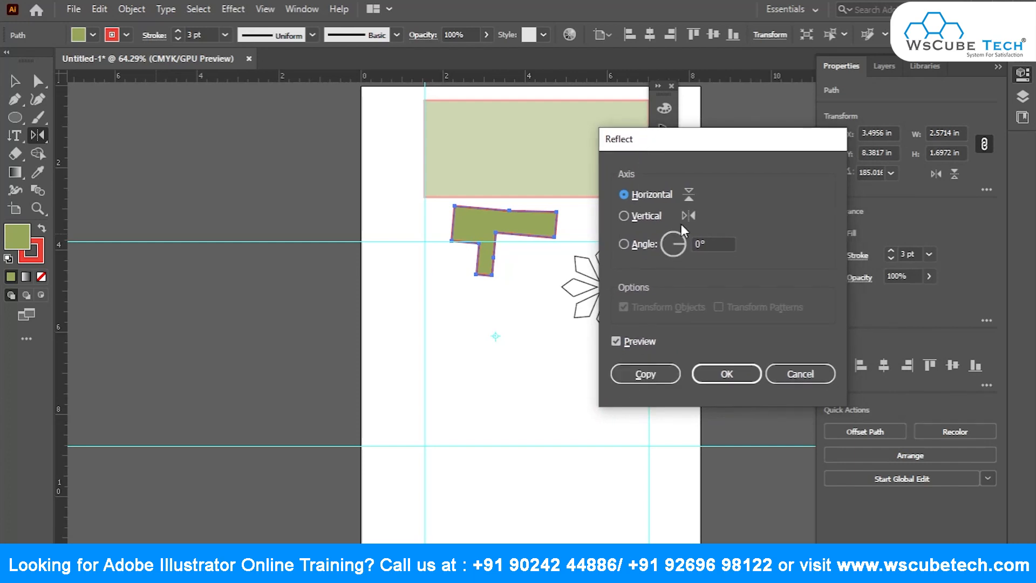
pyautogui.click(646, 373)
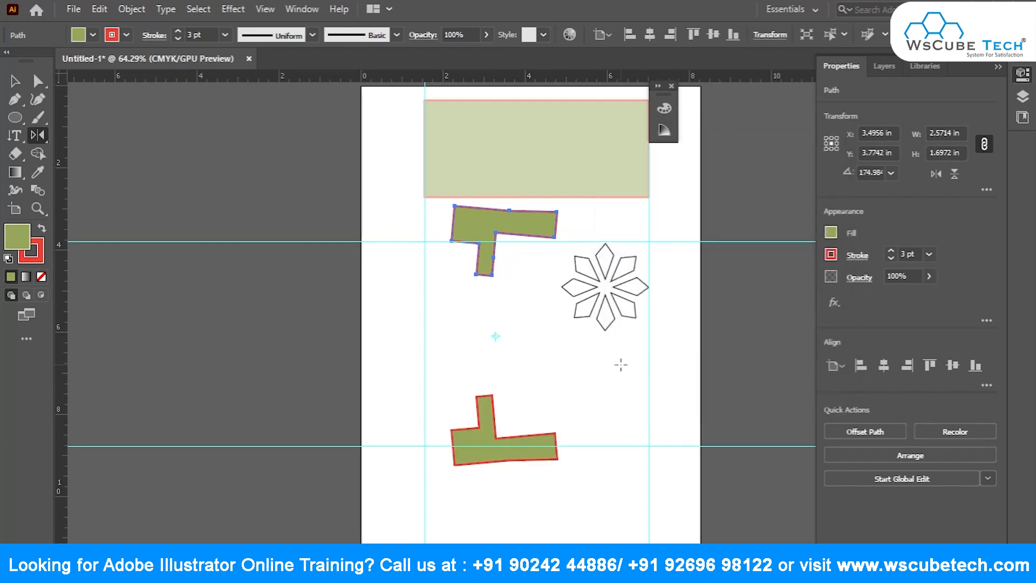
# Shear the lower reflected path with the Shear Tool about the end of its stem, to about 2.86 in wide and 1.70 in high.
pyautogui.click(14, 81)
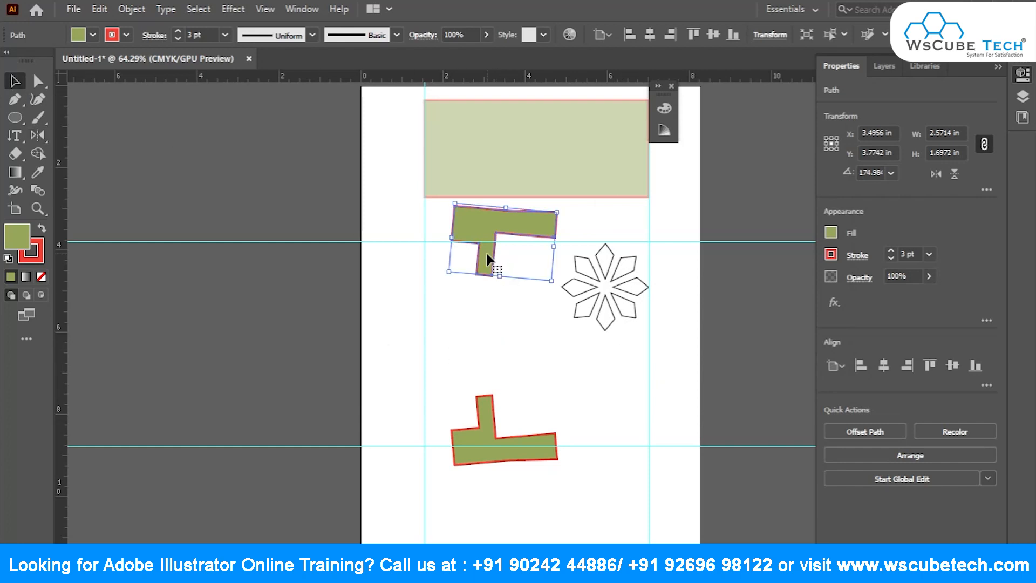
pyautogui.click(471, 416)
pyautogui.click(476, 434)
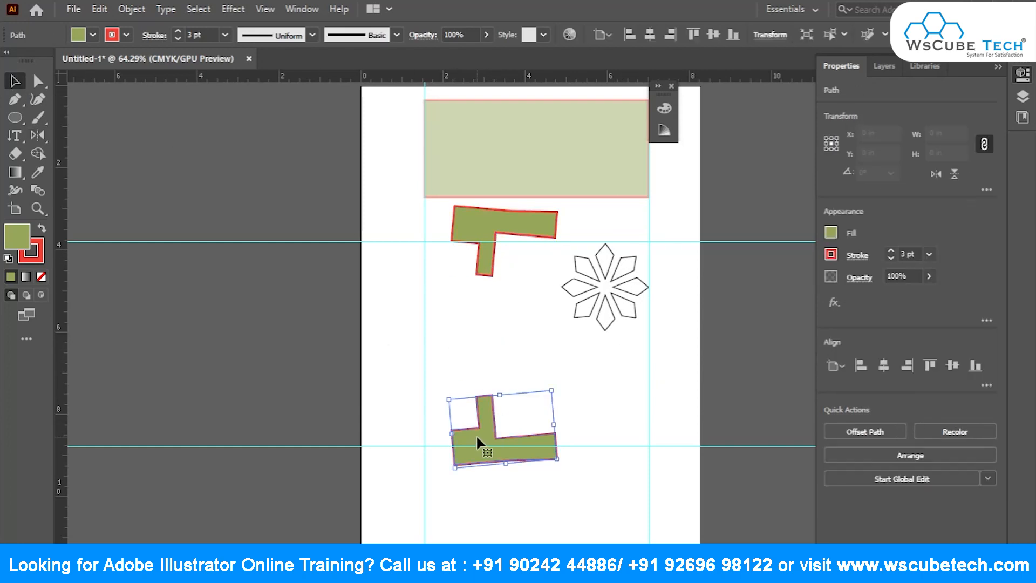
pyautogui.click(37, 136)
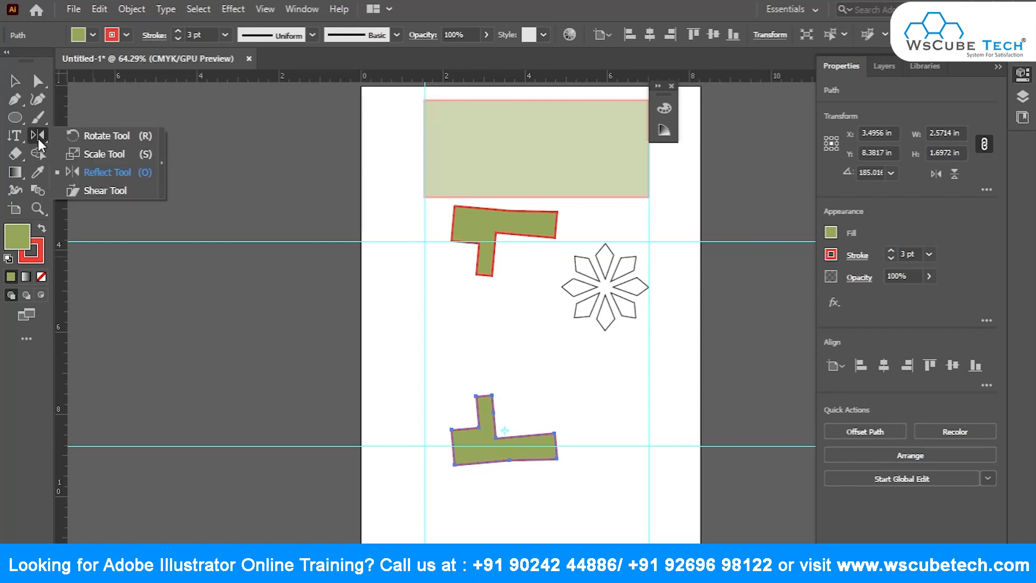
pyautogui.click(86, 191)
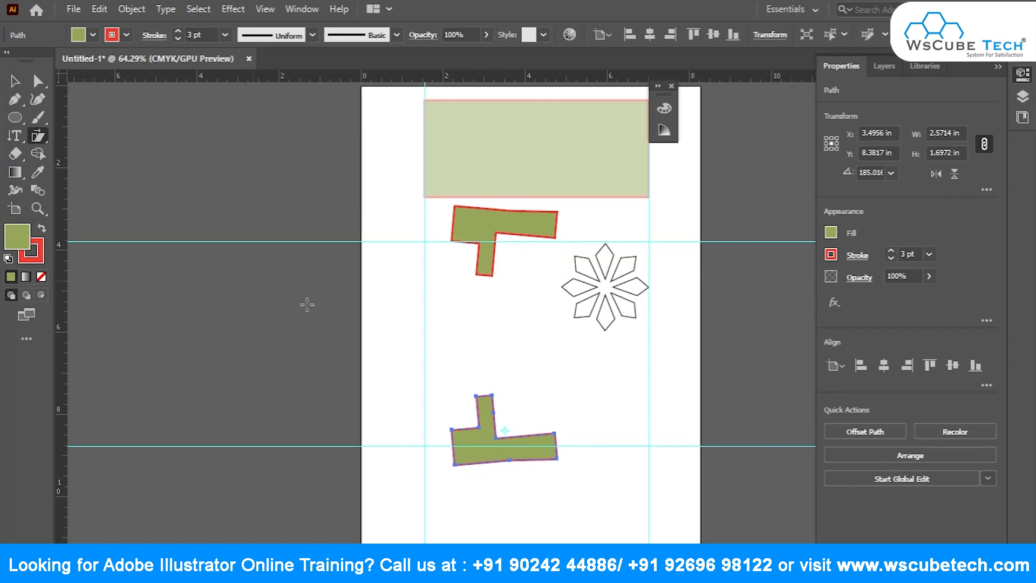
pyautogui.click(483, 398)
pyautogui.moveTo(507, 461); pyautogui.dragTo(533, 459)
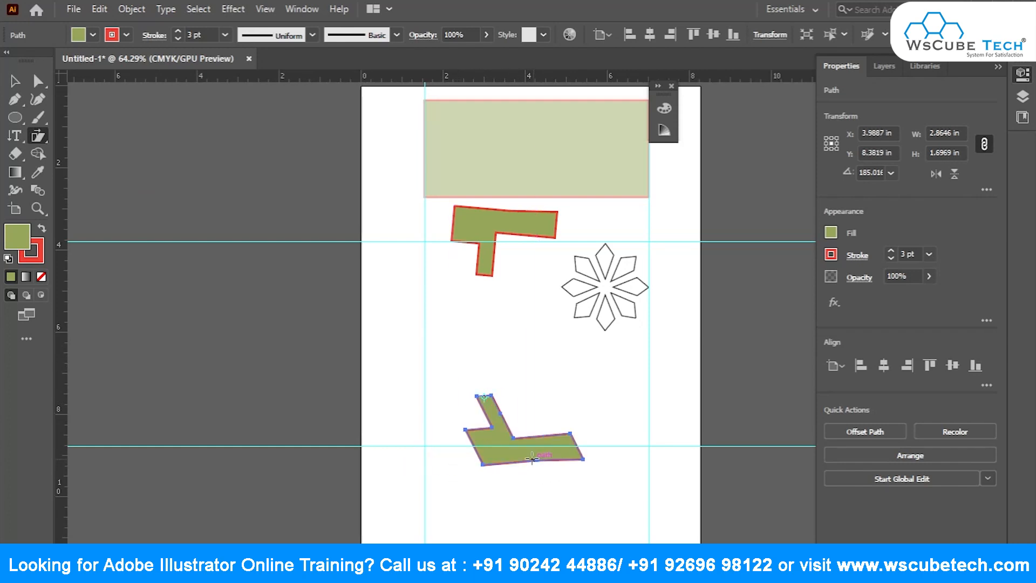
# Shear the path again about other reference points, ending about 2.15 in wide and 2.31 in high near X 3.77 in, Y 6.82 in.
pyautogui.click(474, 446)
pyautogui.moveTo(572, 441); pyautogui.dragTo(552, 347)
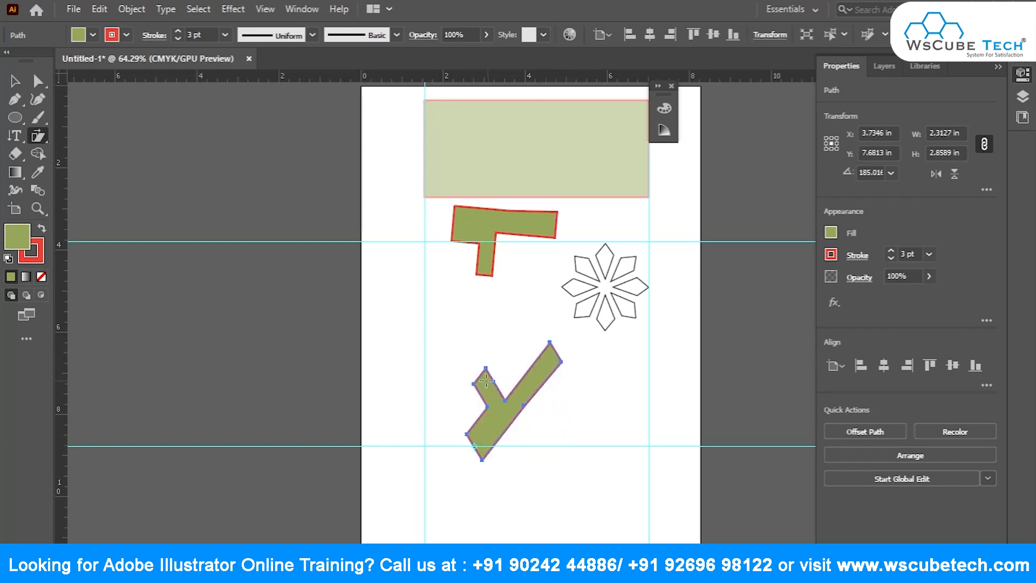
pyautogui.moveTo(487, 386); pyautogui.dragTo(484, 320)
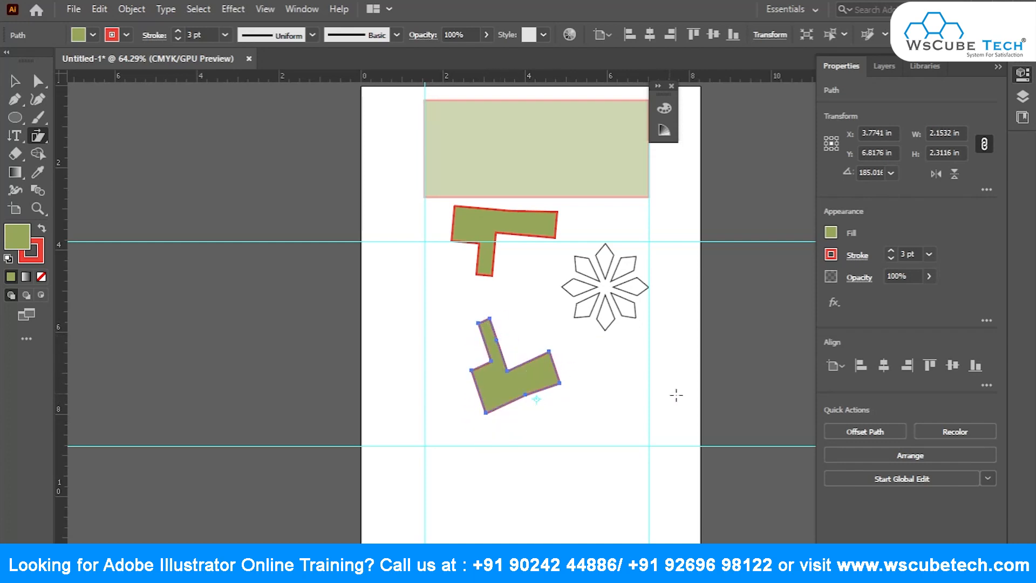
# Open Offset Path for the sheared path, move the dialog clear of the artwork and list the available join types.
pyautogui.press('v')
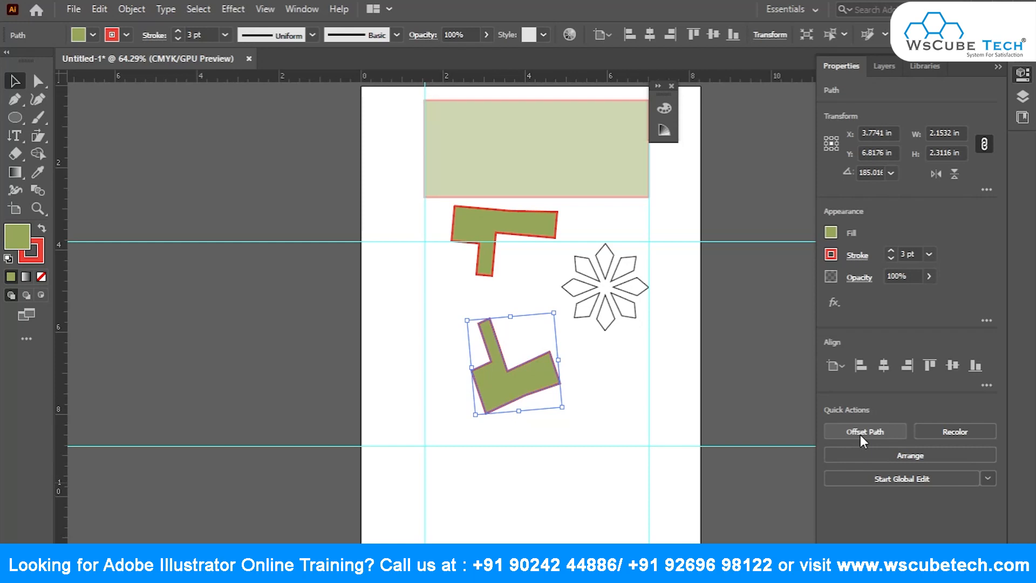
pyautogui.click(861, 432)
pyautogui.moveTo(507, 219); pyautogui.dragTo(716, 219)
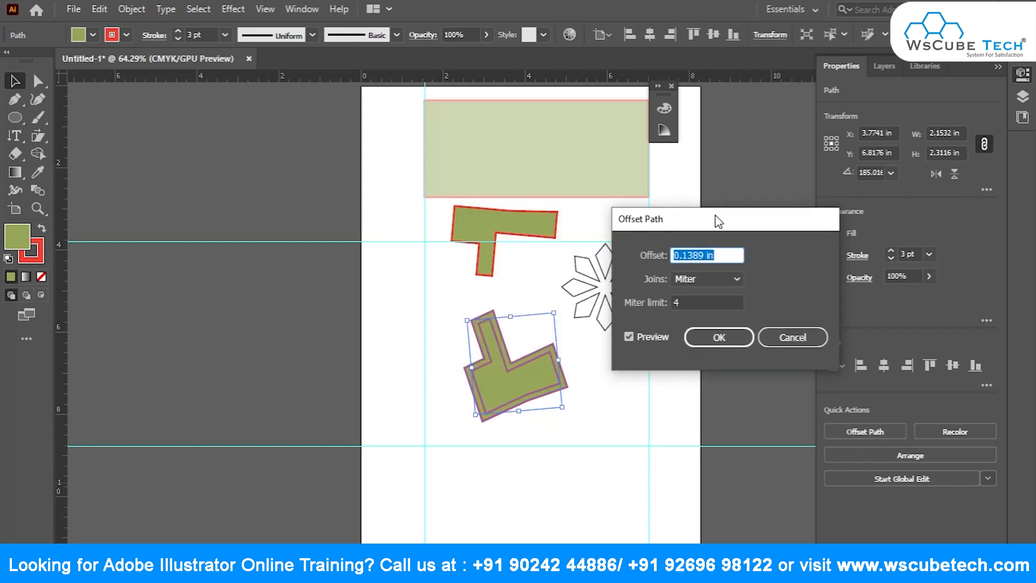
pyautogui.click(718, 277)
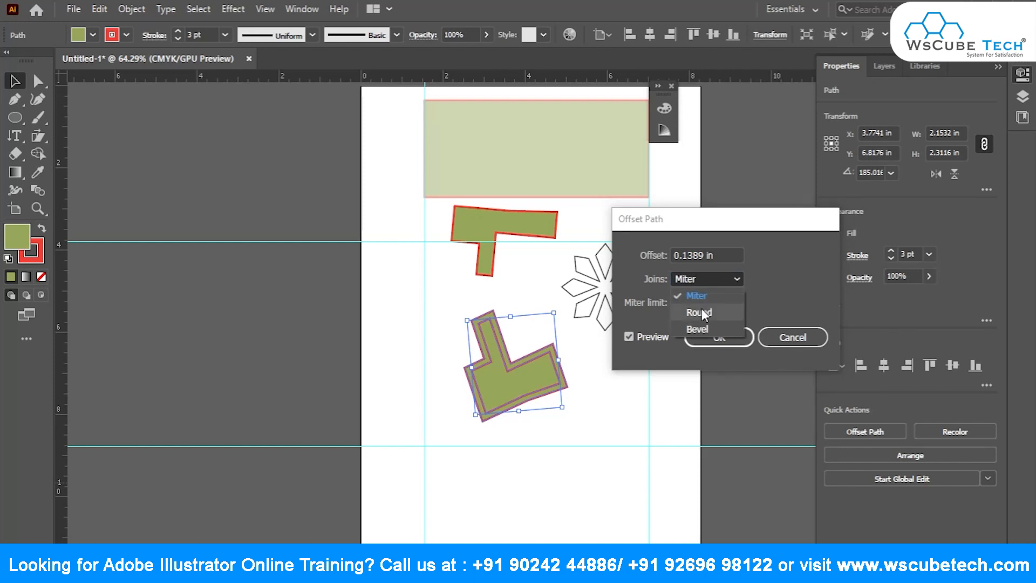
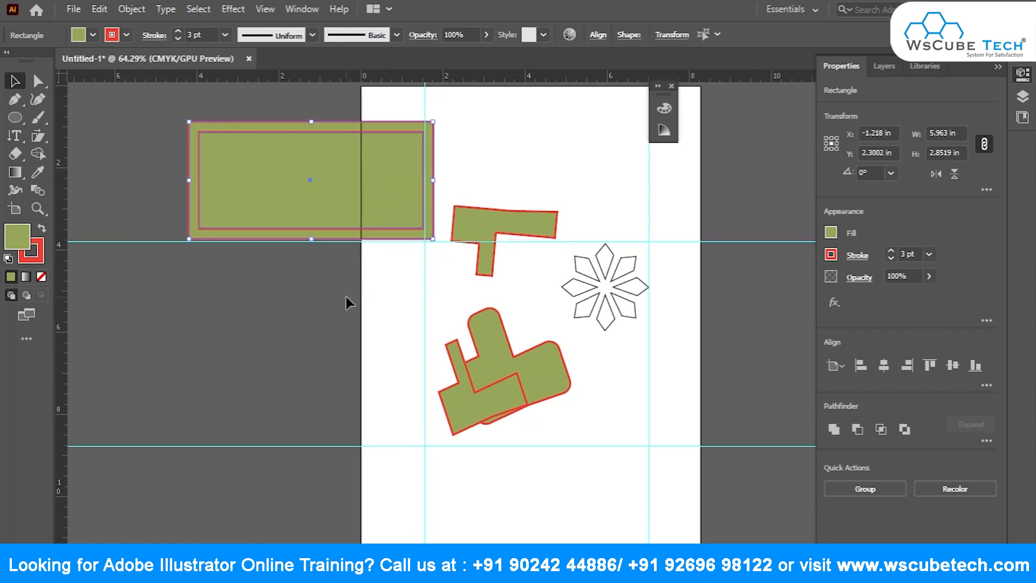
# Select the inner rectangle of the offset pair and view its Arrange options.
pyautogui.click(331, 331)
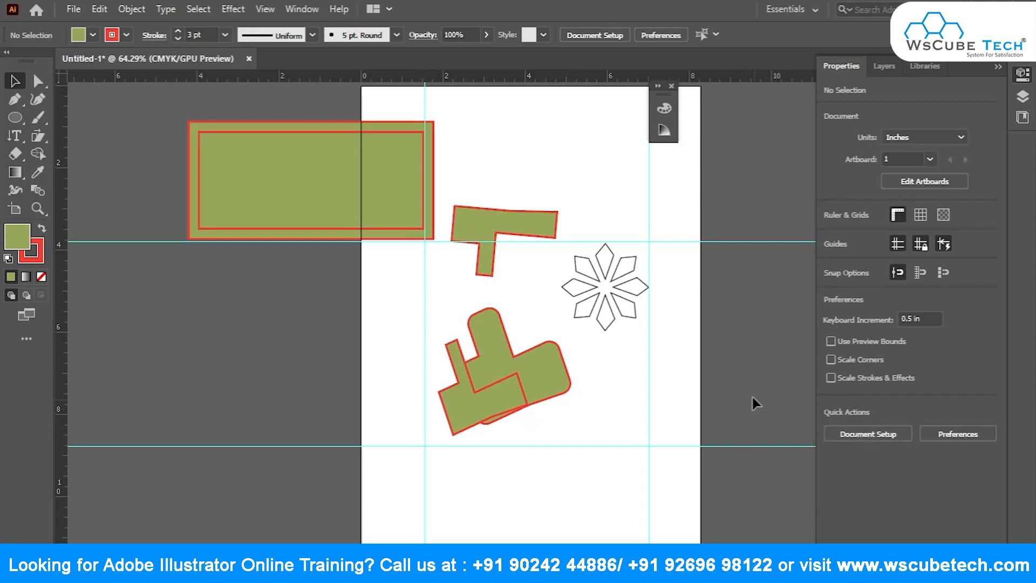
pyautogui.click(387, 231)
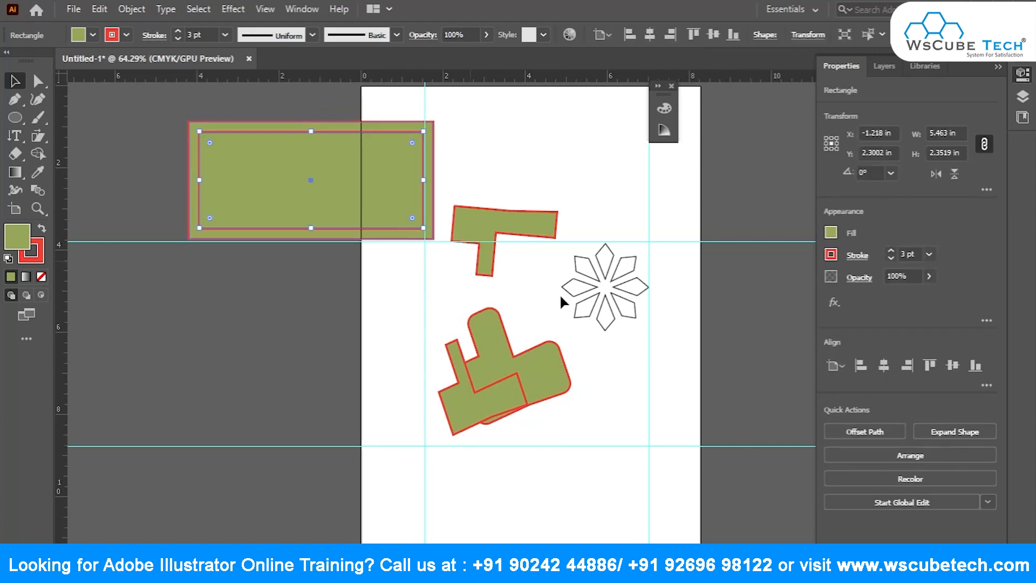
pyautogui.click(907, 455)
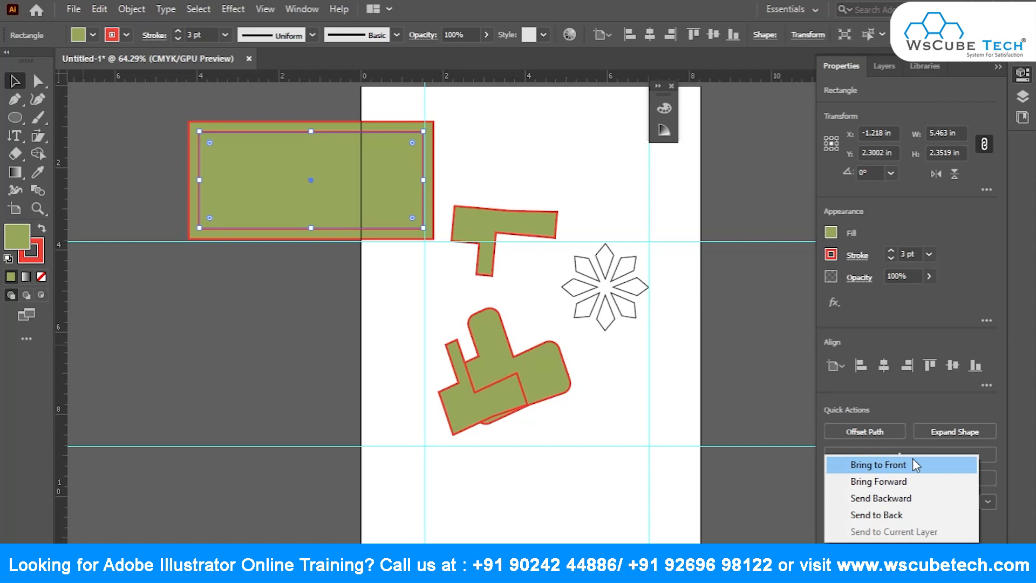
pyautogui.click(322, 117)
pyautogui.click(317, 198)
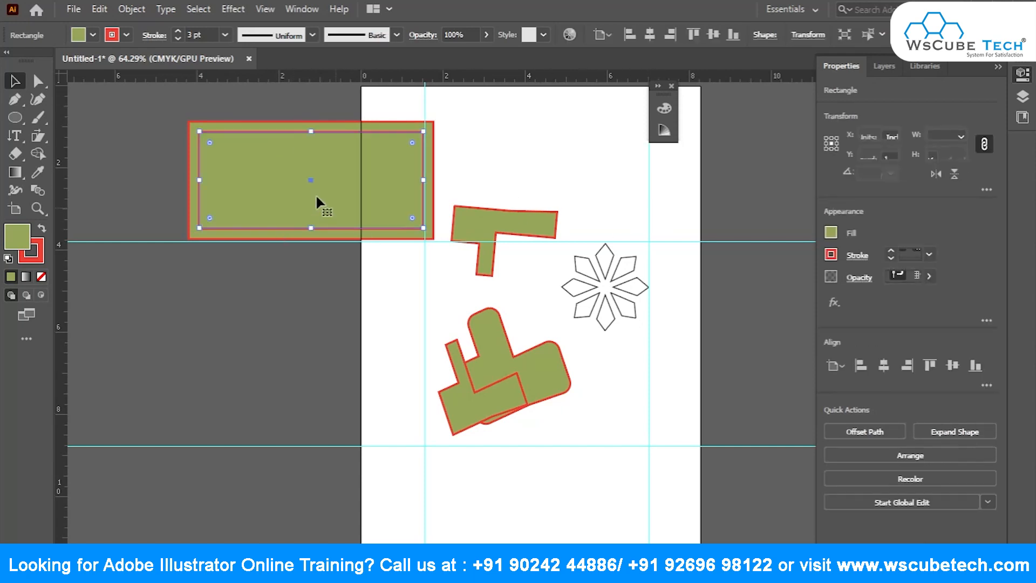
# Fill the inner rectangle with blue 0000AD and move it down and left to about X -2.11 in, Y 3.28 in.
pyautogui.doubleClick(18, 243)
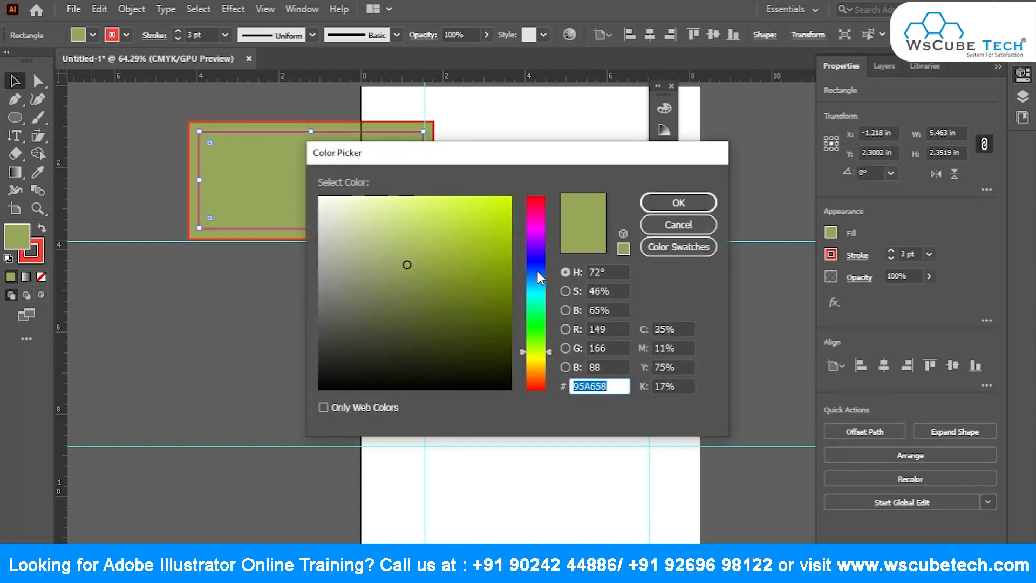
pyautogui.moveTo(540, 277); pyautogui.dragTo(536, 257)
pyautogui.click(678, 202)
pyautogui.moveTo(287, 169); pyautogui.dragTo(238, 210)
# Draw an ellipse about 4.59 in wide and 3.34 in high over the blue rectangle, centred at about X -3.02 in, Y 4.09 in.
pyautogui.click(15, 117)
pyautogui.moveTo(143, 207)
pyautogui.mouseDown()
pyautogui.moveTo(299, 303)
pyautogui.moveTo(332, 344)
pyautogui.mouseUp()
pyautogui.press('Up')
pyautogui.press('Up')
pyautogui.press('Down')
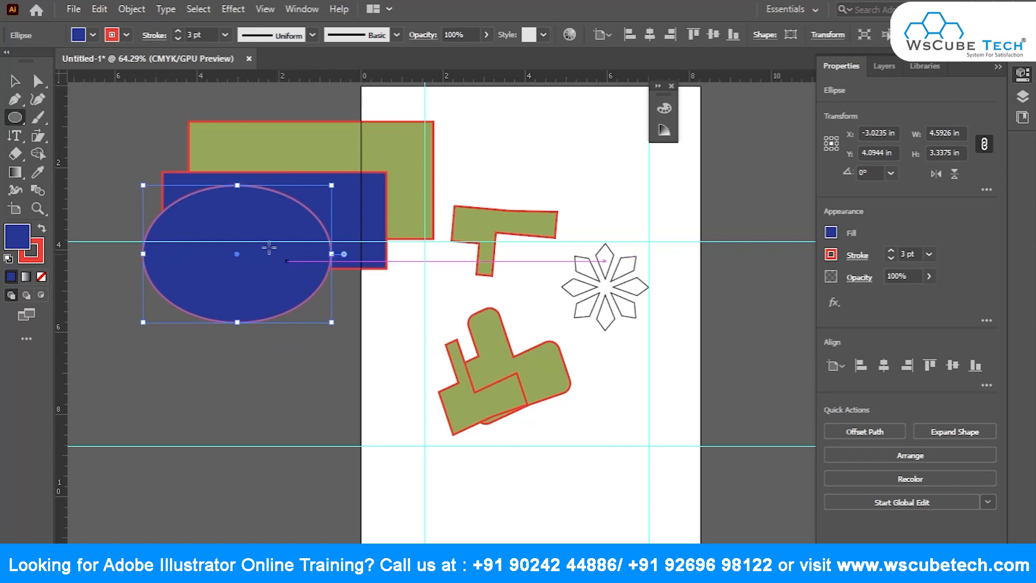
# Fill the ellipse with bright red.
pyautogui.doubleClick(16, 236)
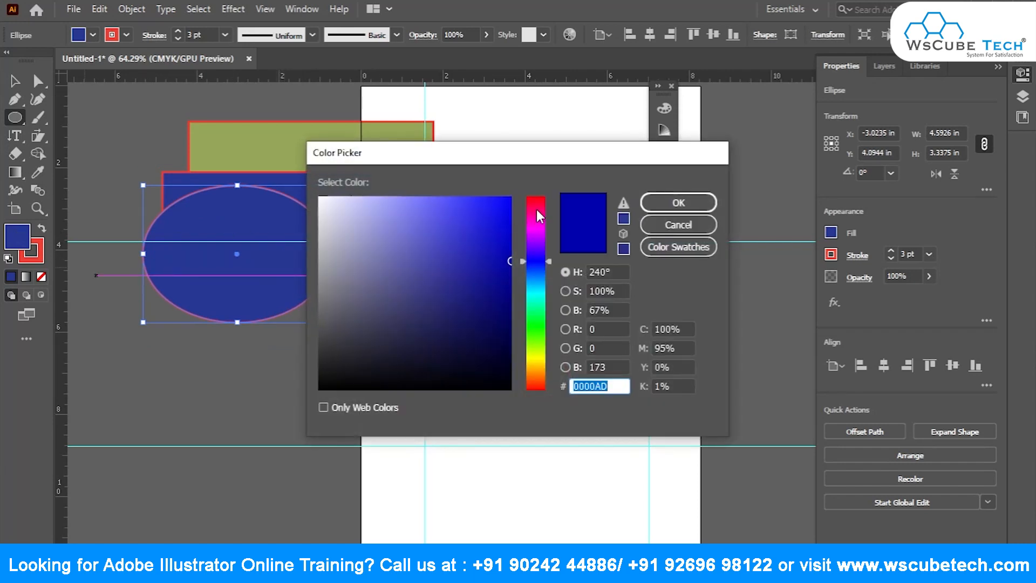
pyautogui.moveTo(538, 216); pyautogui.dragTo(536, 198)
pyautogui.click(492, 208)
pyautogui.click(678, 202)
pyautogui.press('v')
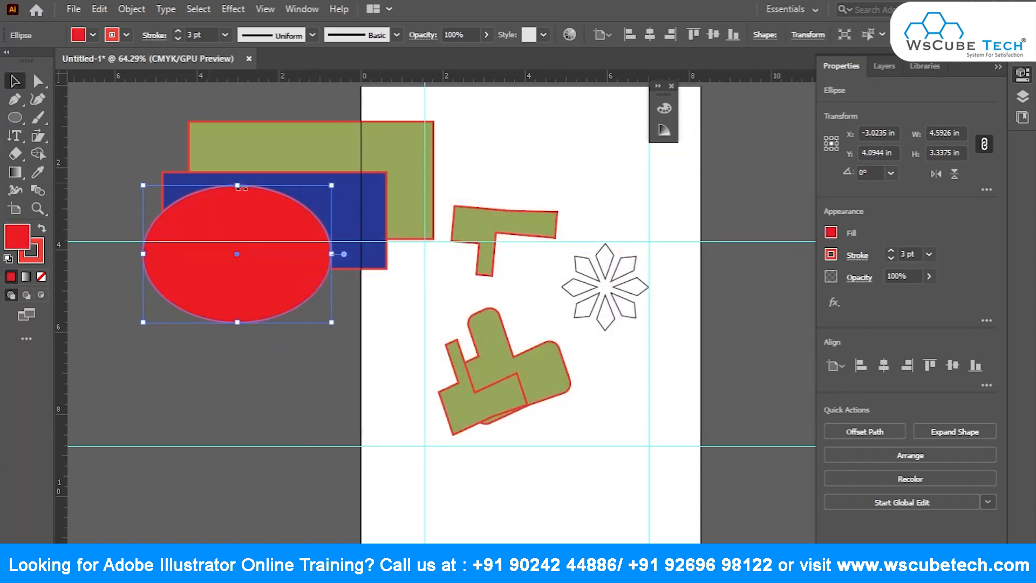
# Bring the green rectangle forward one level at a time, past the blue rectangle and the red ellipse.
pyautogui.click(329, 141)
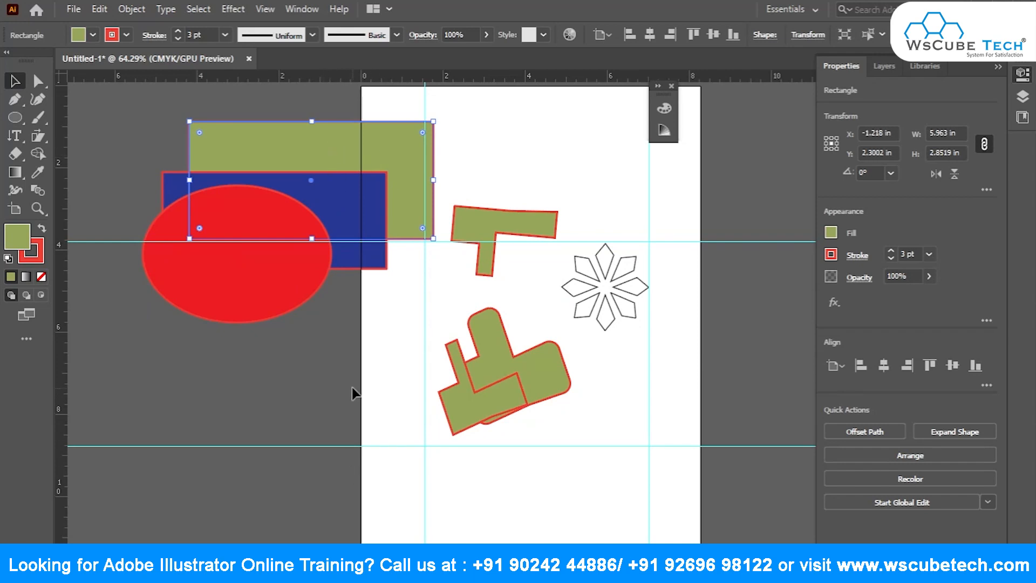
pyautogui.hotkey('ctrl', 'shift', 'b')
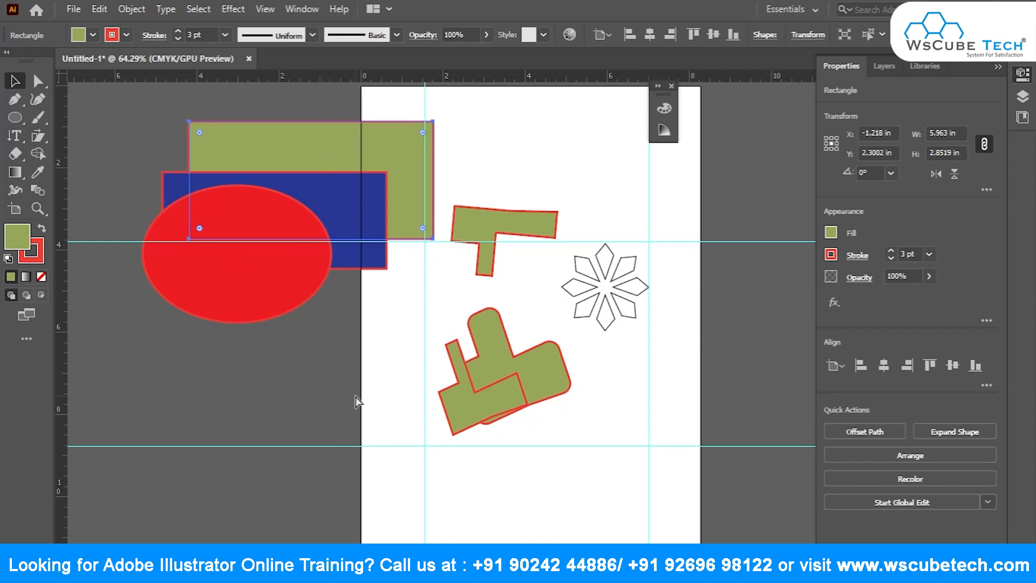
pyautogui.hotkey('ctrl', 'shift', 'b')
pyautogui.hotkey('ctrl', 'shift', 'b')
pyautogui.hotkey('ctrl', ']')
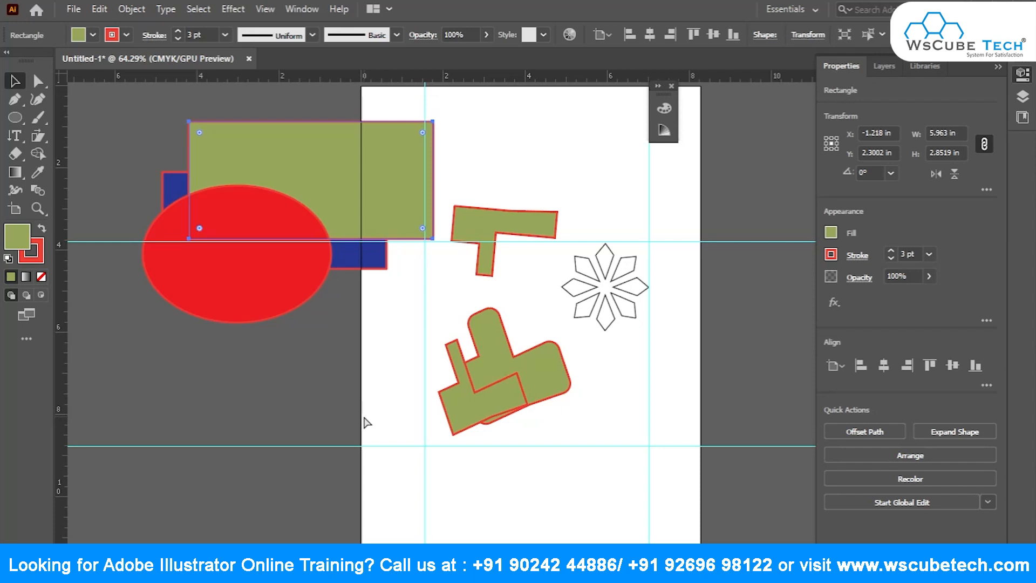
pyautogui.hotkey('ctrl', ']')
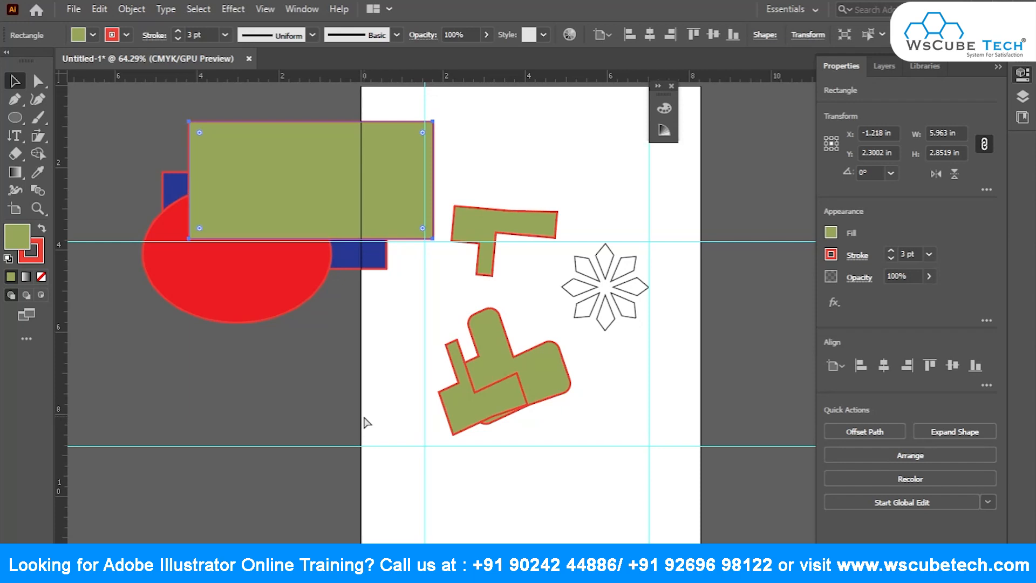
# Send the green rectangle backward one level at a time until it lies behind the ellipse and the blue rectangle.
pyautogui.hotkey('ctrl', 'shift', 'b')
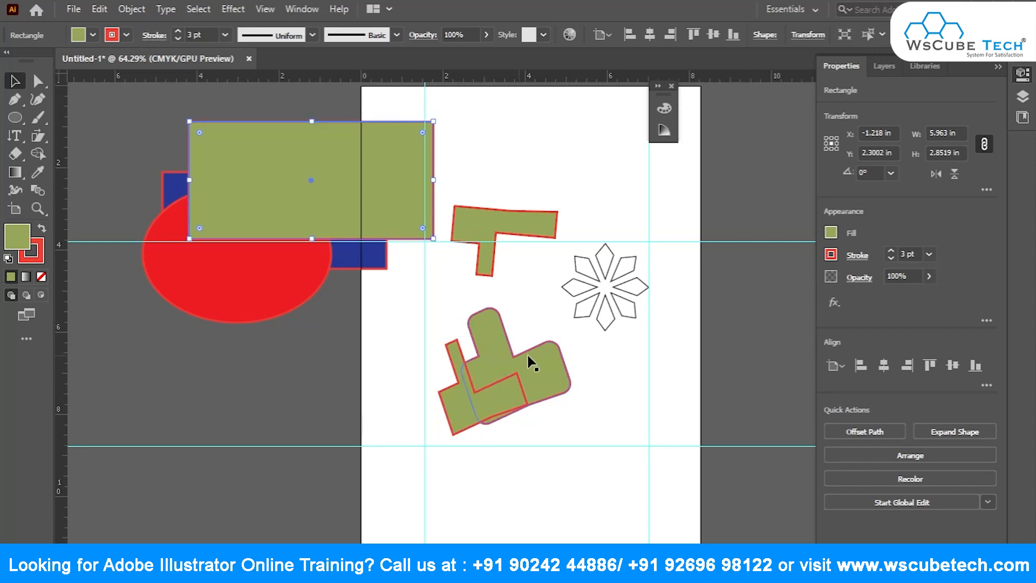
pyautogui.hotkey('ctrl', 'shift', 'b')
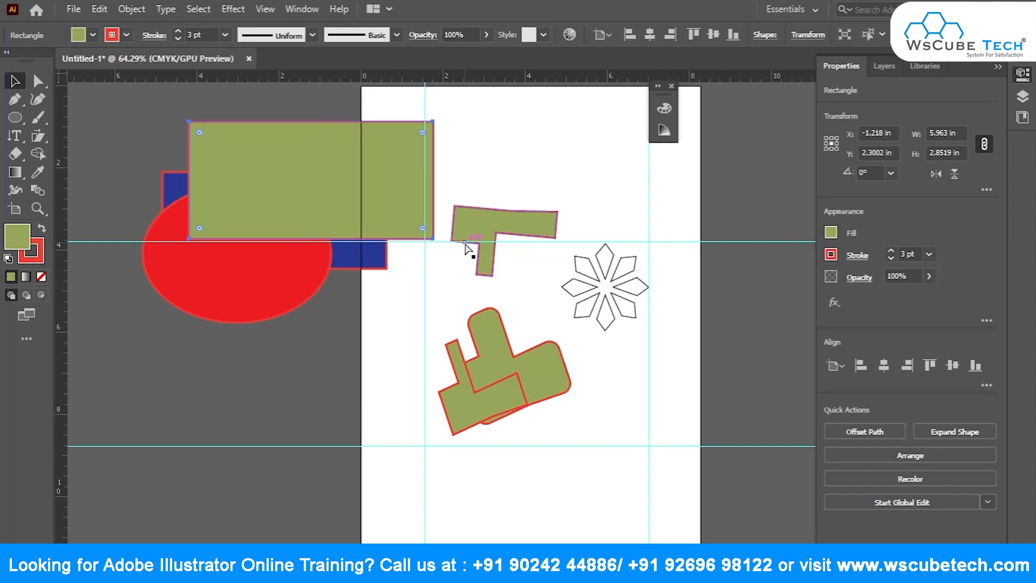
pyautogui.hotkey('ctrl', '[')
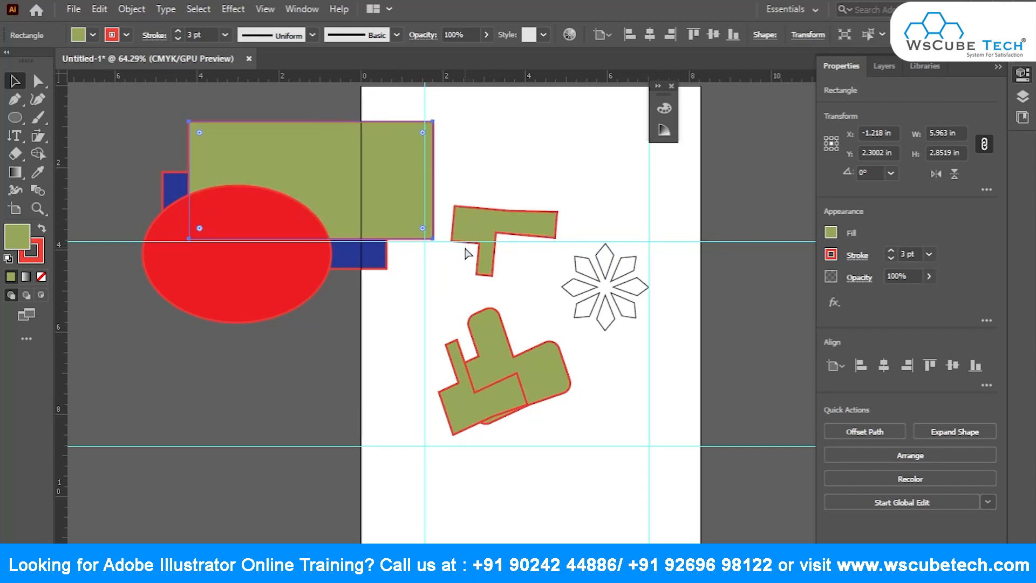
pyautogui.hotkey('ctrl', '[')
pyautogui.hotkey('ctrl', 'shift', 'b')
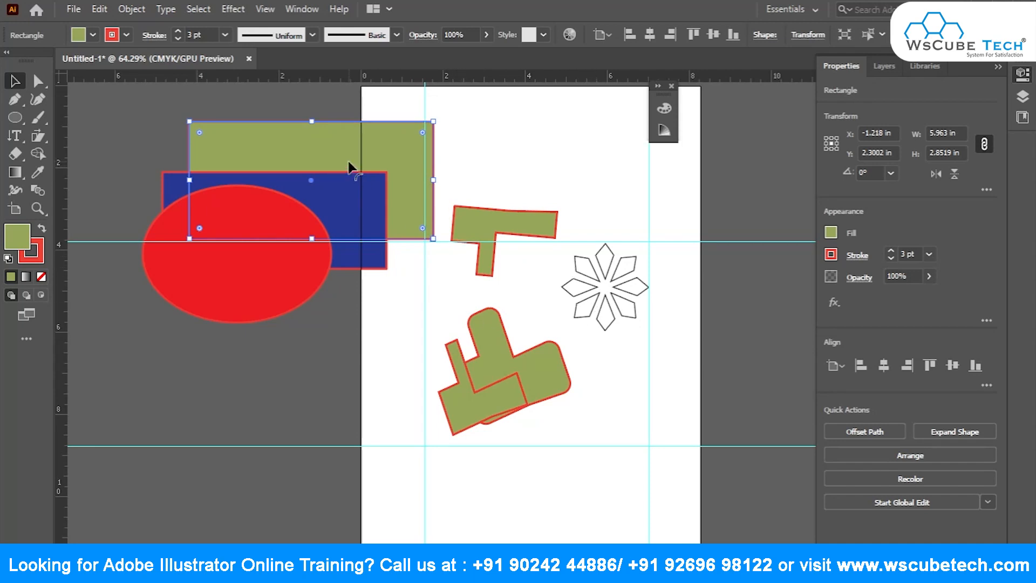
pyautogui.hotkey('ctrl', 'shift', 'b')
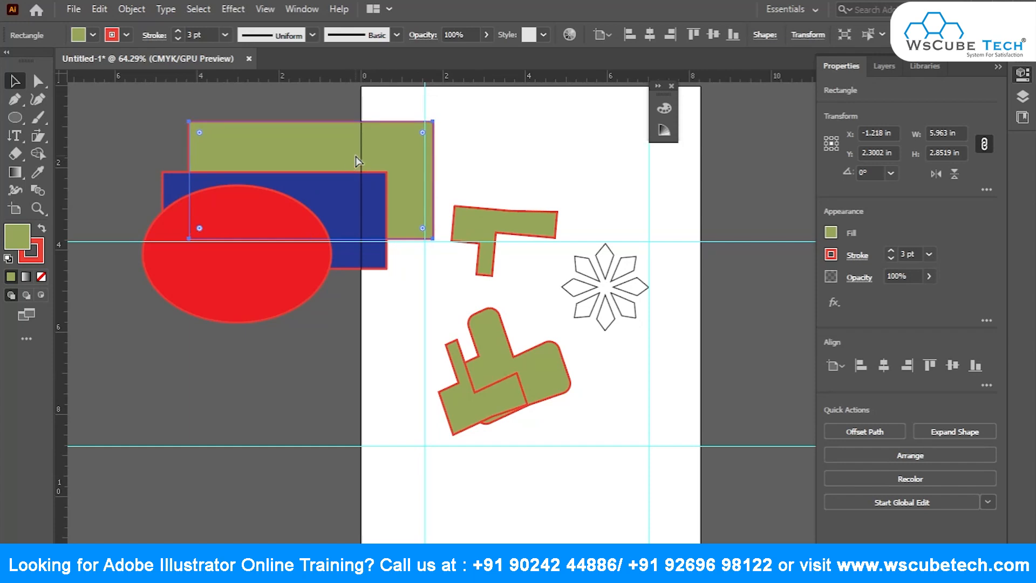
pyautogui.hotkey('ctrl', 'shift', 'b')
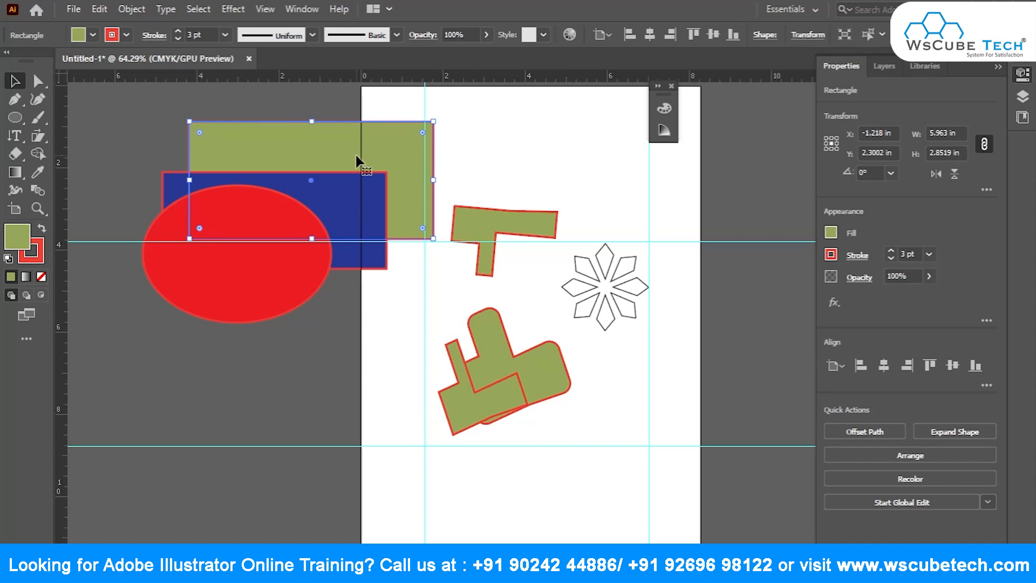
pyautogui.hotkey('ctrl', 'shift', 'b')
# Bring the blue rectangle to the front of the stack and deselect it.
pyautogui.click(356, 189)
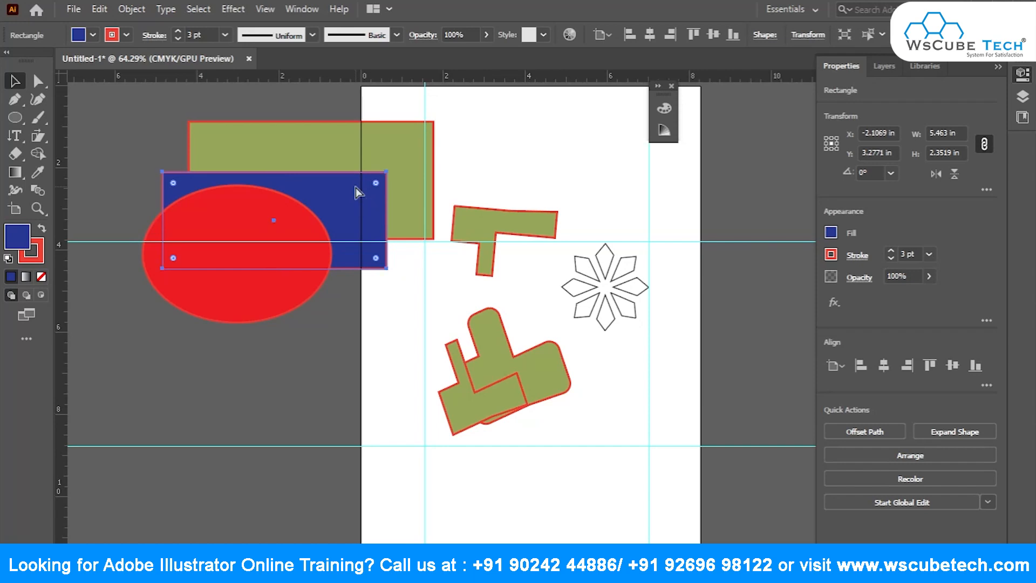
pyautogui.hotkey('ctrl', 'shift', ']')
pyautogui.hotkey('ctrl', 'shift', 'b')
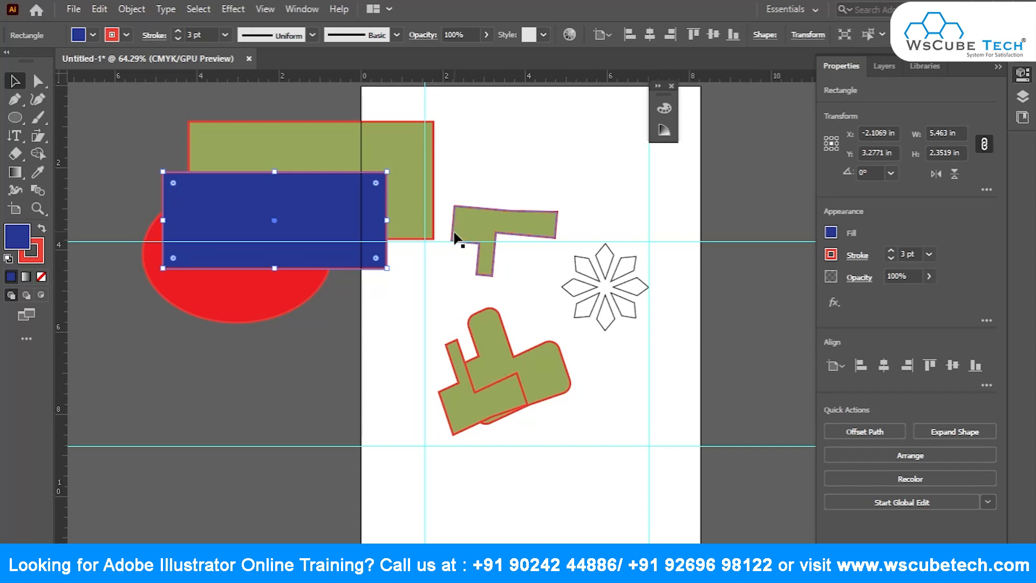
pyautogui.click(274, 372)
# Alternate the blue rectangle several times between the back and the front of the stack, ending at the back.
pyautogui.click(350, 220)
pyautogui.hotkey('ctrl', 'shift', '[')
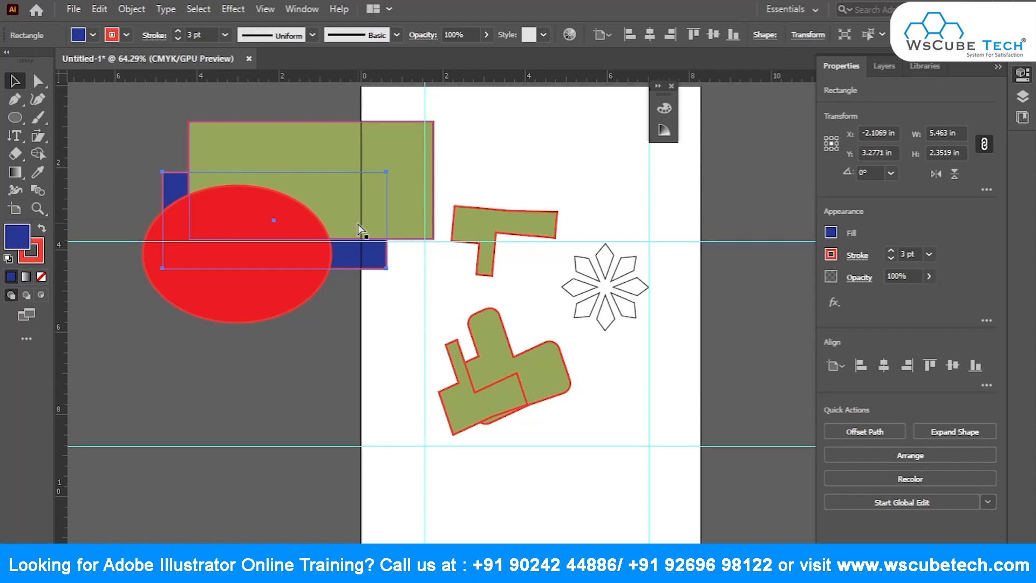
pyautogui.hotkey('ctrl', 'shift', ']')
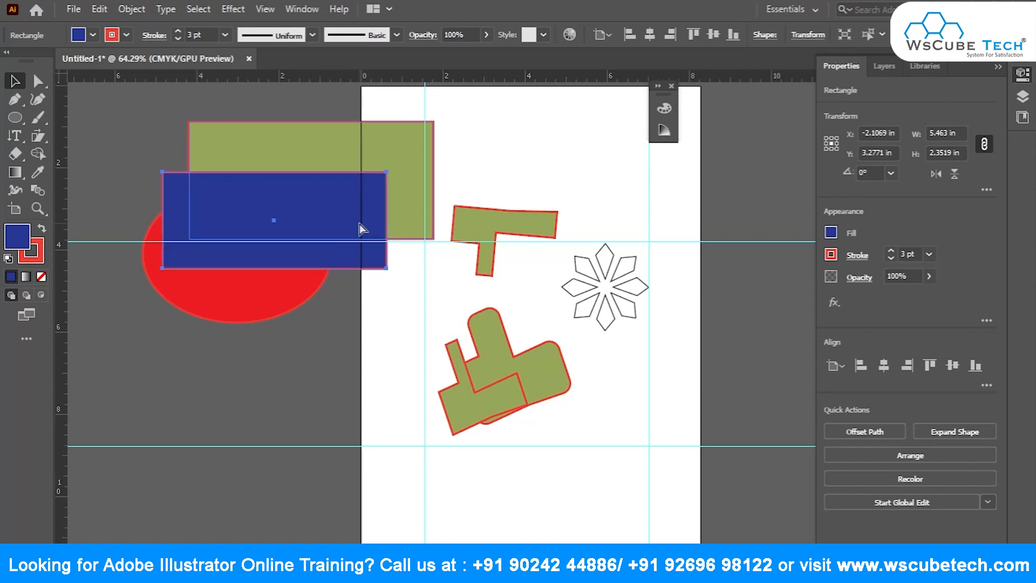
pyautogui.hotkey('ctrl', 'shift', '[')
pyautogui.hotkey('ctrl', 'shift', ']')
pyautogui.hotkey('ctrl', 'shift', '[')
pyautogui.hotkey('ctrl', 'shift', ']')
pyautogui.hotkey('ctrl', 'shift', '[')
# Bring the blue rectangle forward two levels above the ellipse, and send it to the back of the stack.
pyautogui.hotkey('ctrl', ']')
pyautogui.hotkey('ctrl', ']')
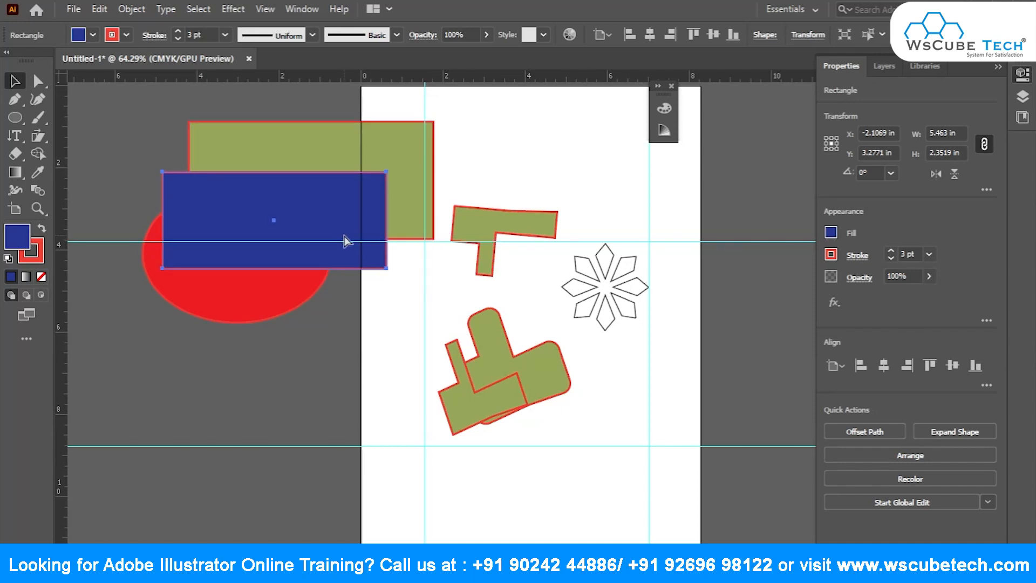
pyautogui.click(356, 256)
pyautogui.hotkey('ctrl', 'shift', '[')
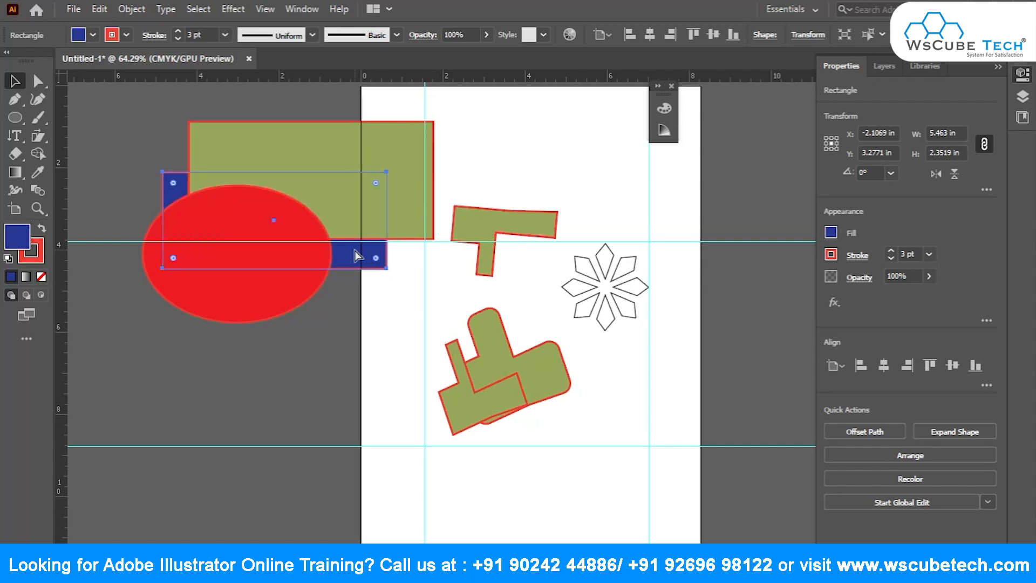
# Bring the blue rectangle to the front of the stack, and send it to the back again.
pyautogui.hotkey('ctrl', 'shift', ']')
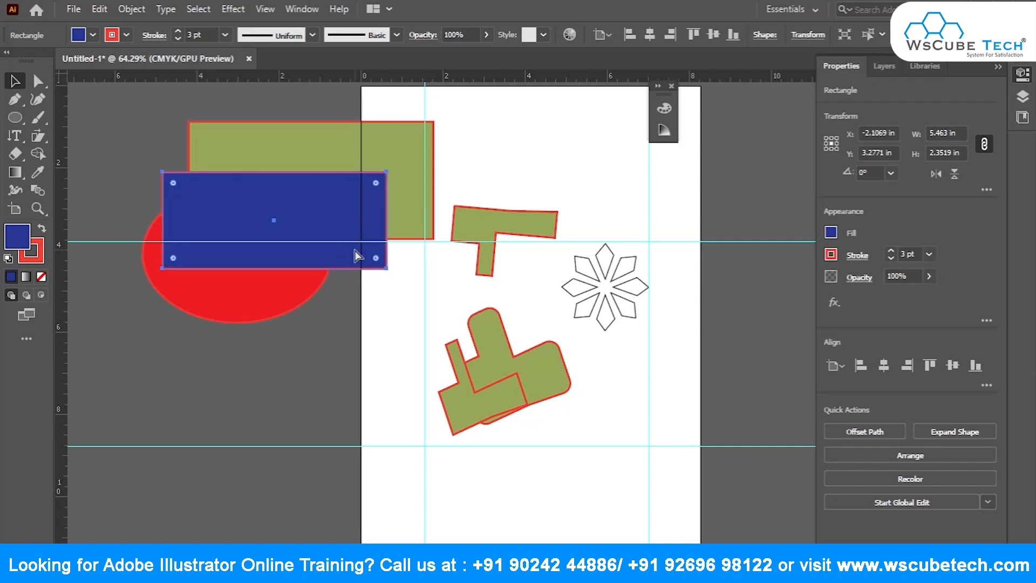
pyautogui.hotkey('ctrl', 'shift', '[')
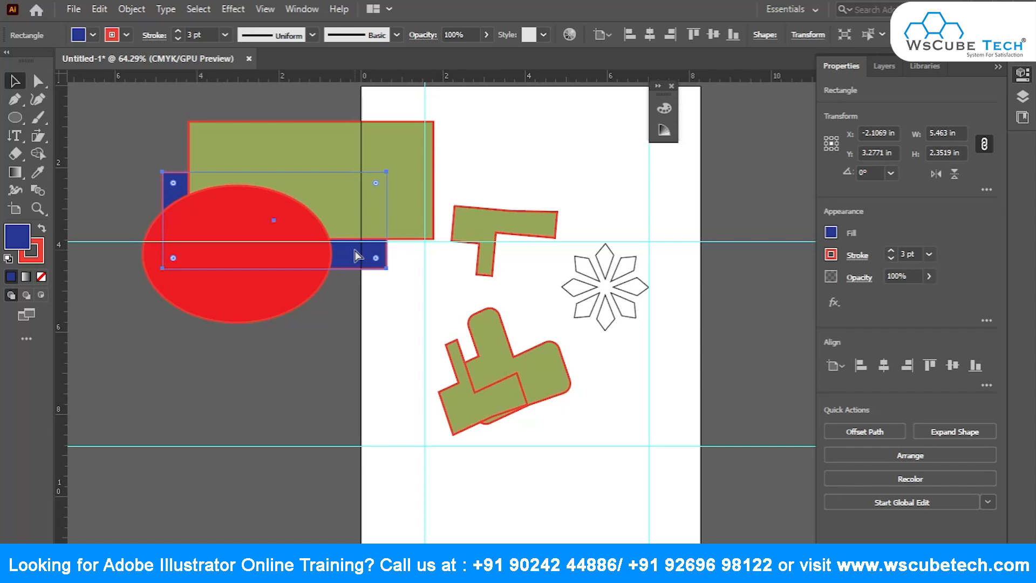
# Select the ellipse, the green rectangle and the blue rectangle in turn to examine their stacking order.
pyautogui.click(246, 312)
pyautogui.click(287, 158)
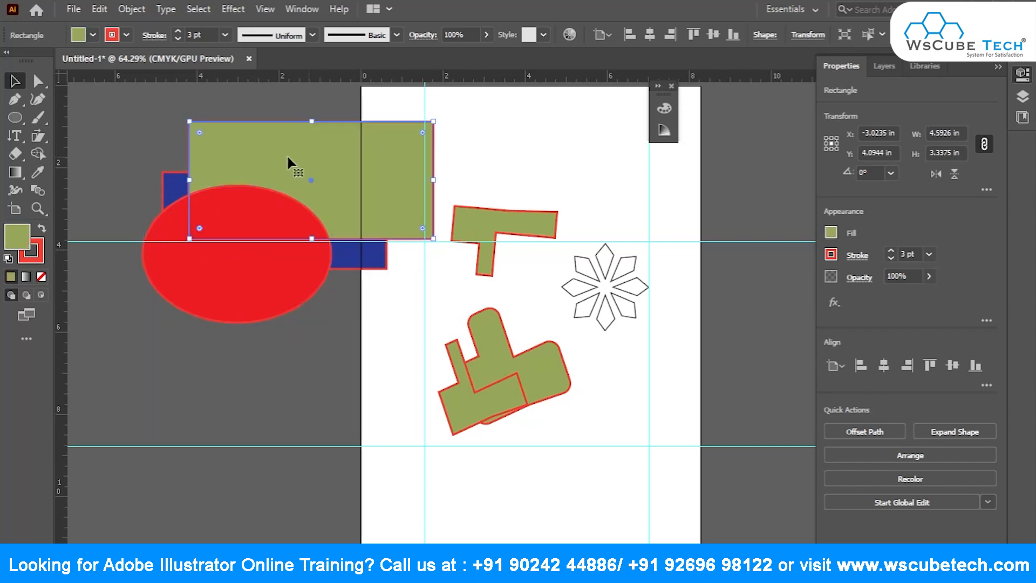
pyautogui.click(174, 183)
pyautogui.click(251, 145)
pyautogui.click(258, 268)
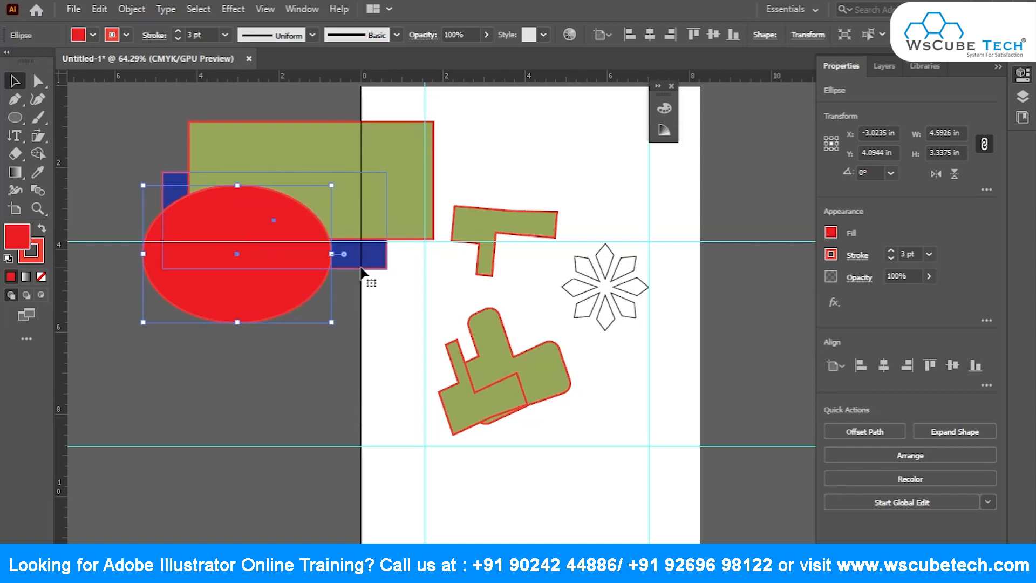
pyautogui.click(359, 255)
pyautogui.click(364, 348)
# Send the red ellipse to the back of the stack, and bring it to the front again.
pyautogui.click(283, 248)
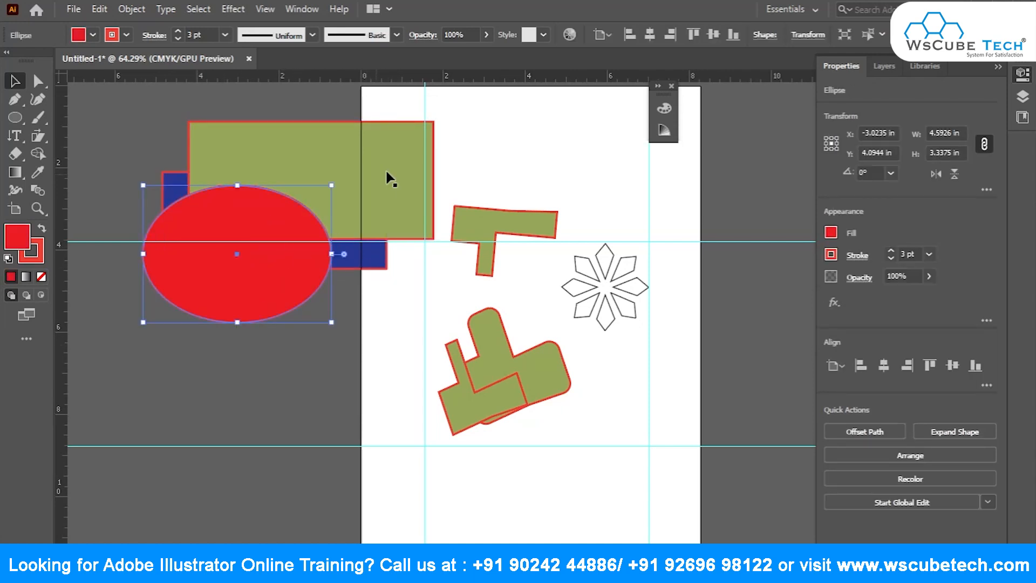
pyautogui.click(904, 460)
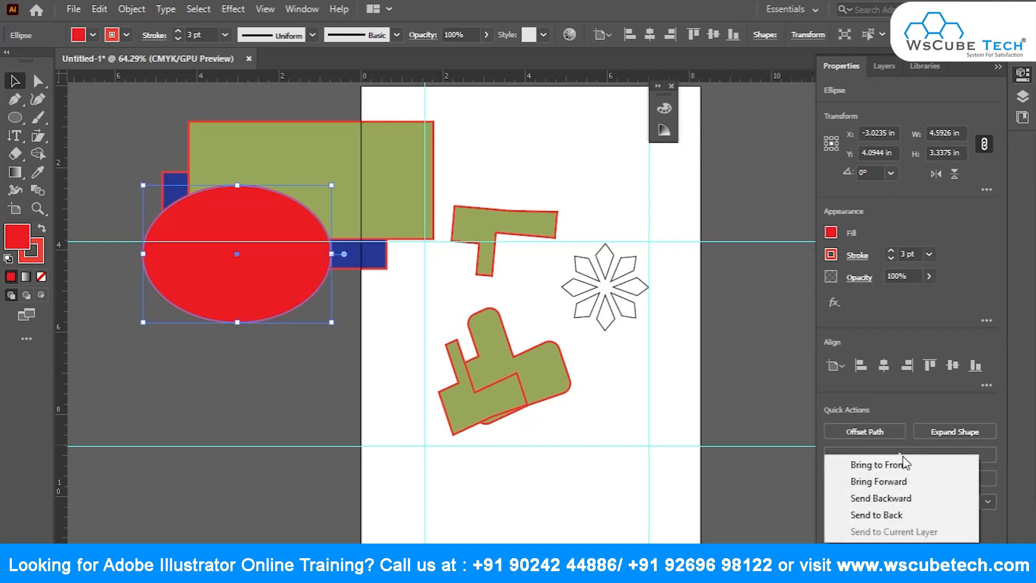
pyautogui.click(894, 519)
pyautogui.click(892, 452)
pyautogui.click(883, 468)
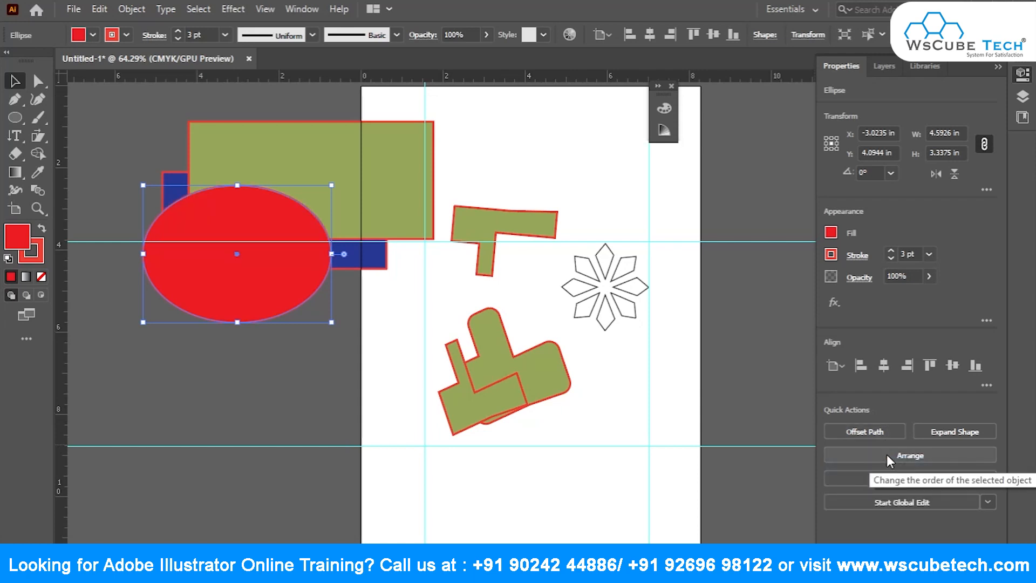
# Send the red ellipse backward one level at a time until it lies behind the green rectangle, and deselect it.
pyautogui.click(888, 455)
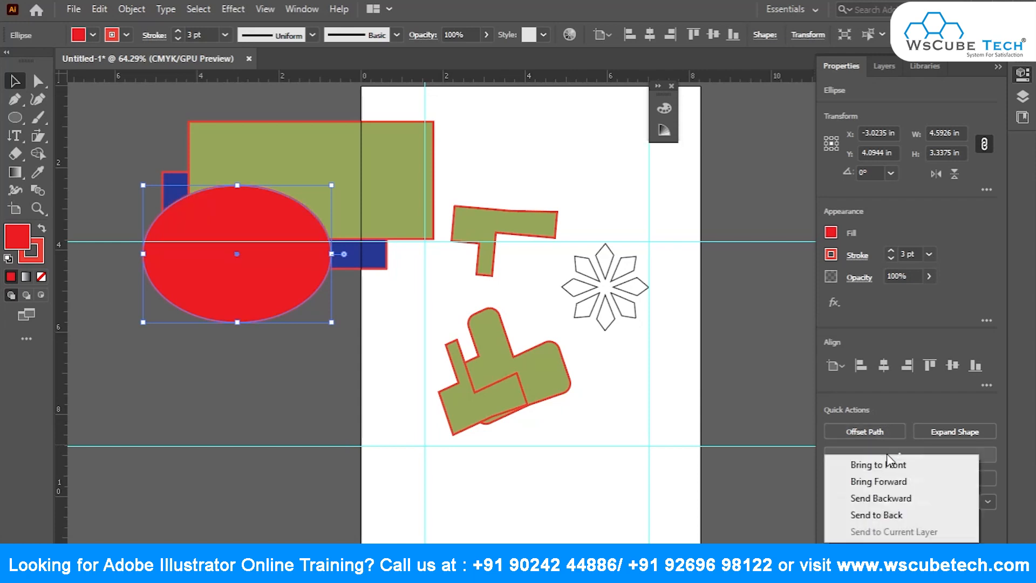
pyautogui.click(888, 497)
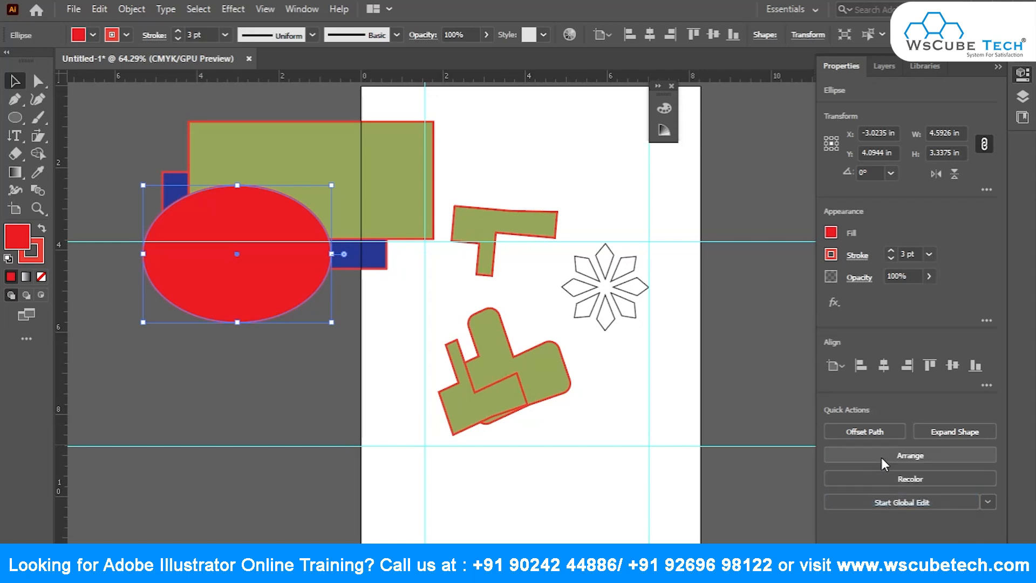
pyautogui.click(882, 458)
pyautogui.click(889, 498)
pyautogui.click(883, 457)
pyautogui.click(888, 497)
pyautogui.click(889, 460)
pyautogui.click(886, 497)
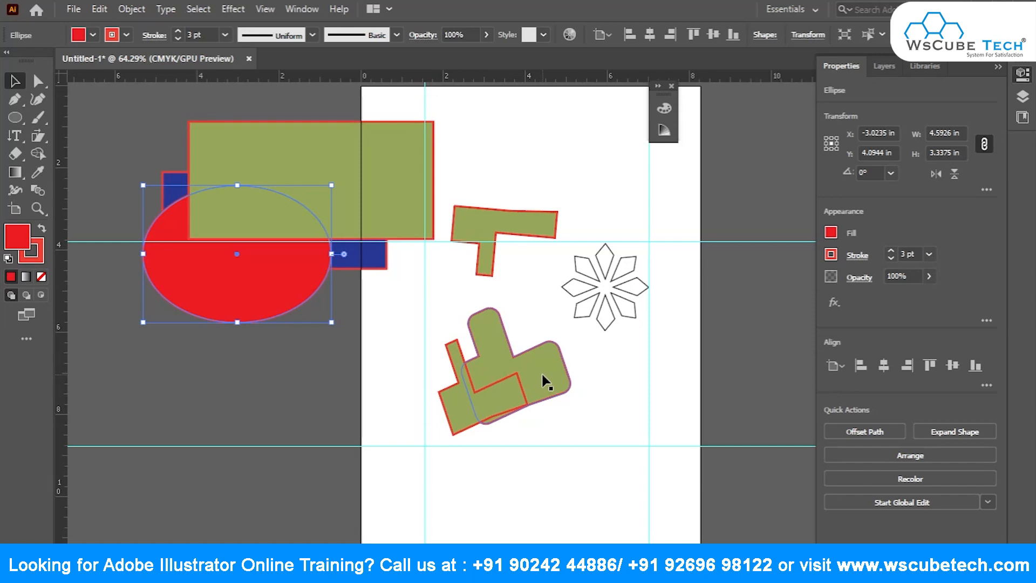
pyautogui.click(310, 365)
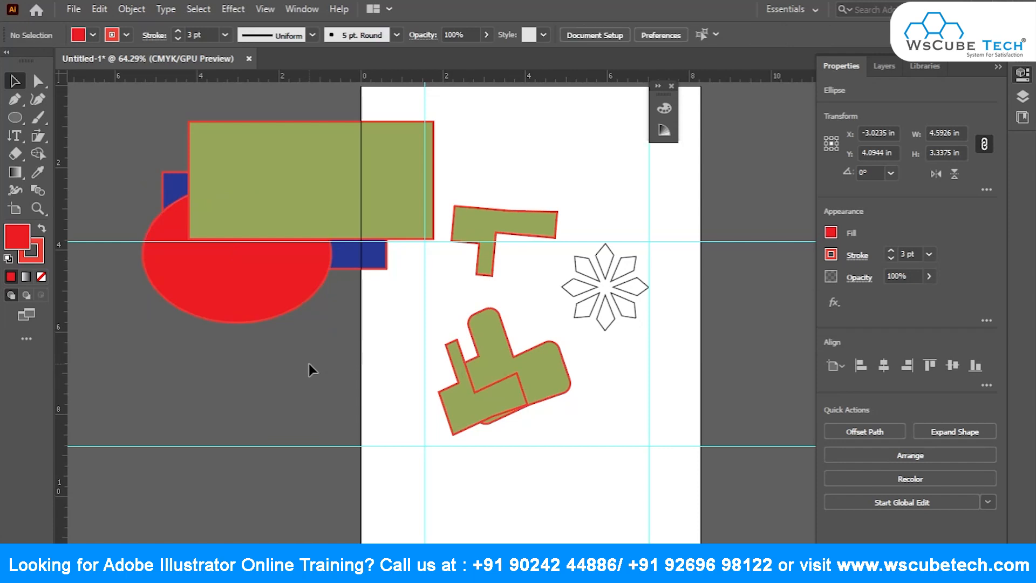
# Open Recolor Artwork for the red ellipse and apply the Brights color group.
pyautogui.click(237, 279)
pyautogui.click(893, 480)
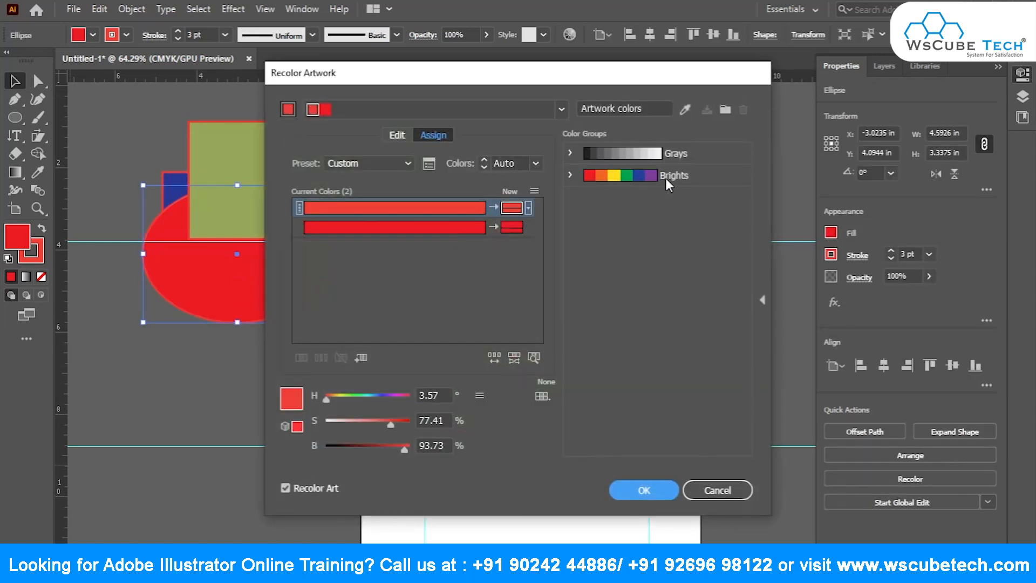
pyautogui.click(627, 176)
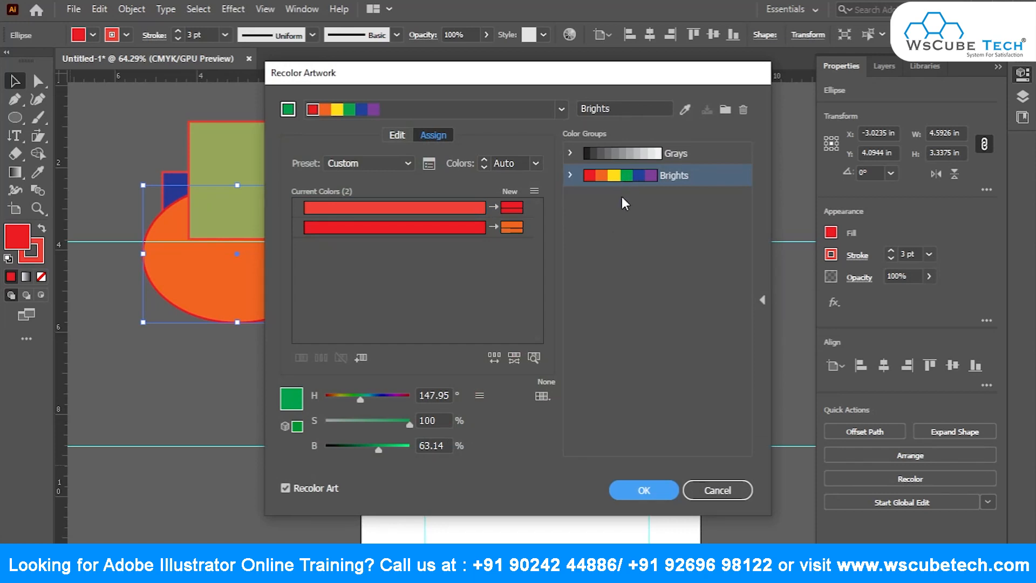
pyautogui.click(512, 228)
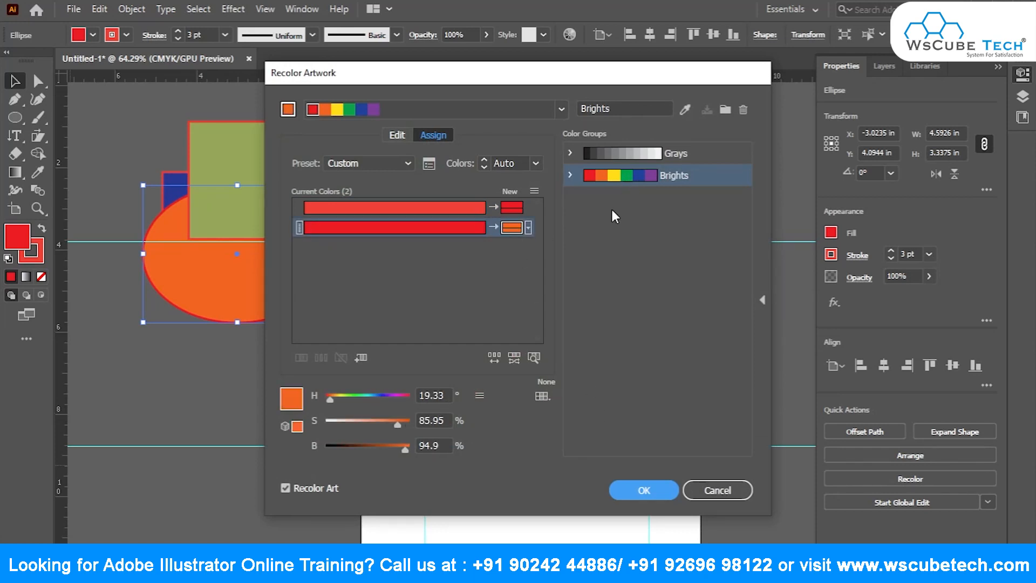
pyautogui.click(649, 177)
pyautogui.click(587, 178)
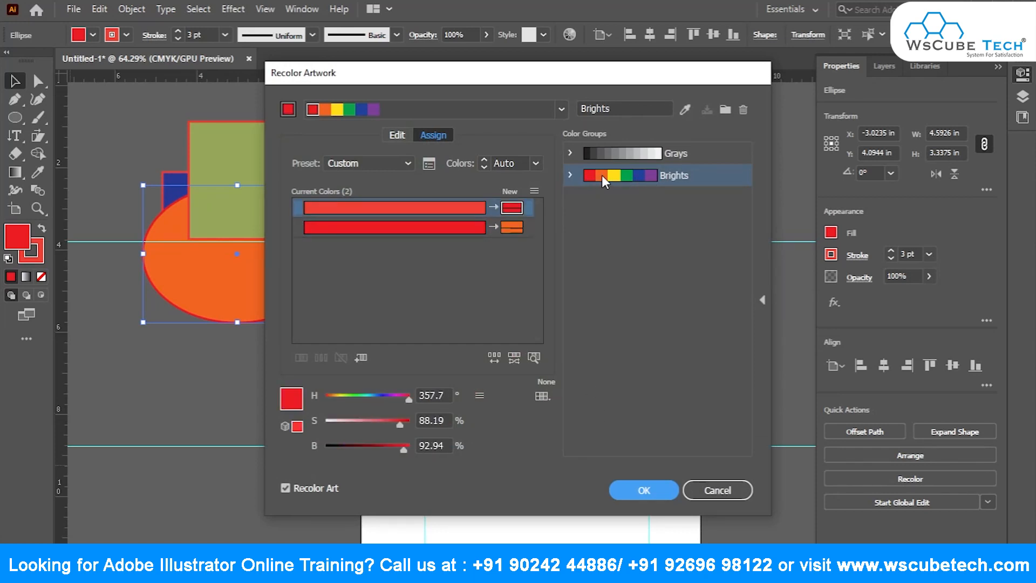
pyautogui.click(601, 175)
# Replace the ellipse's orange fill with dark blue 000B96, apply the recoloring and save the change to the Brights swatch group.
pyautogui.doubleClick(512, 227)
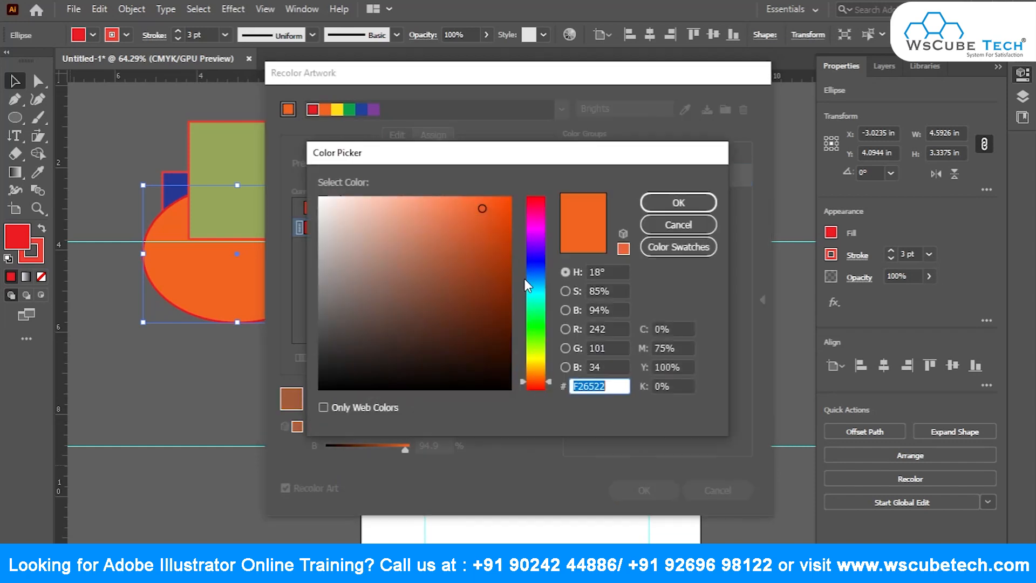
pyautogui.click(537, 263)
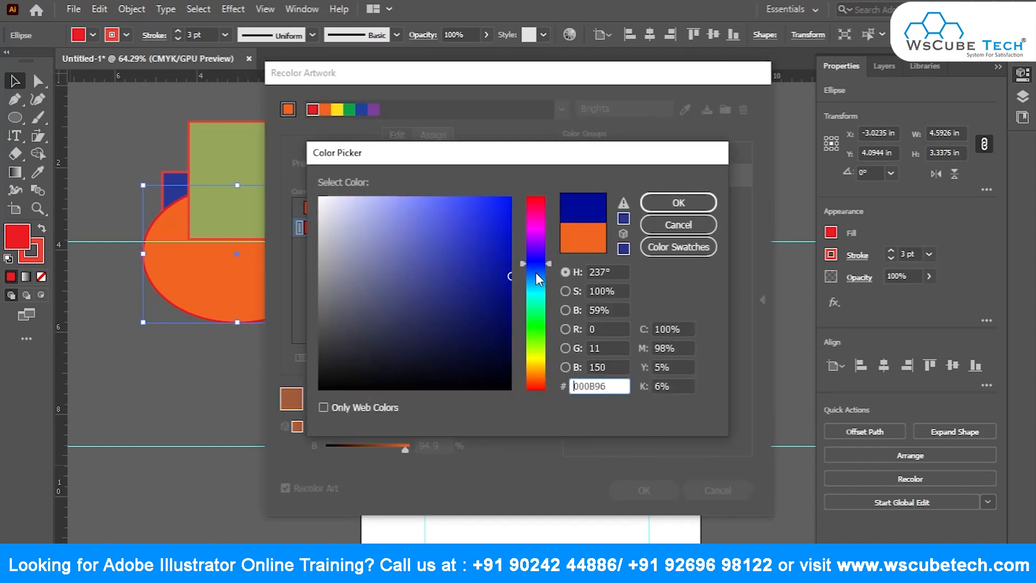
pyautogui.click(659, 207)
pyautogui.click(644, 490)
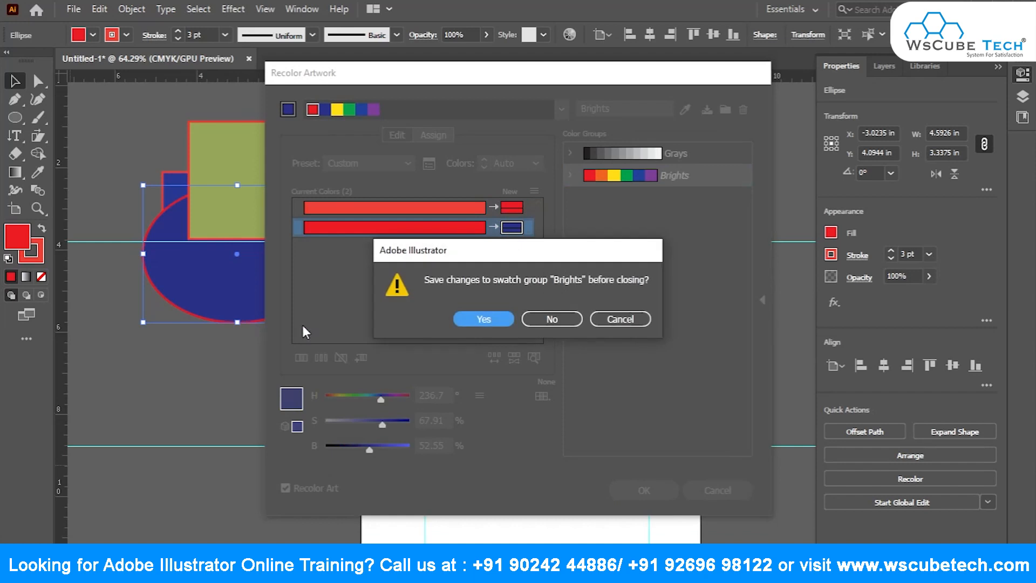
pyautogui.click(486, 320)
pyautogui.click(232, 410)
# Shear the blue ellipse very slightly with the Shear tool, and deselect it.
pyautogui.click(266, 293)
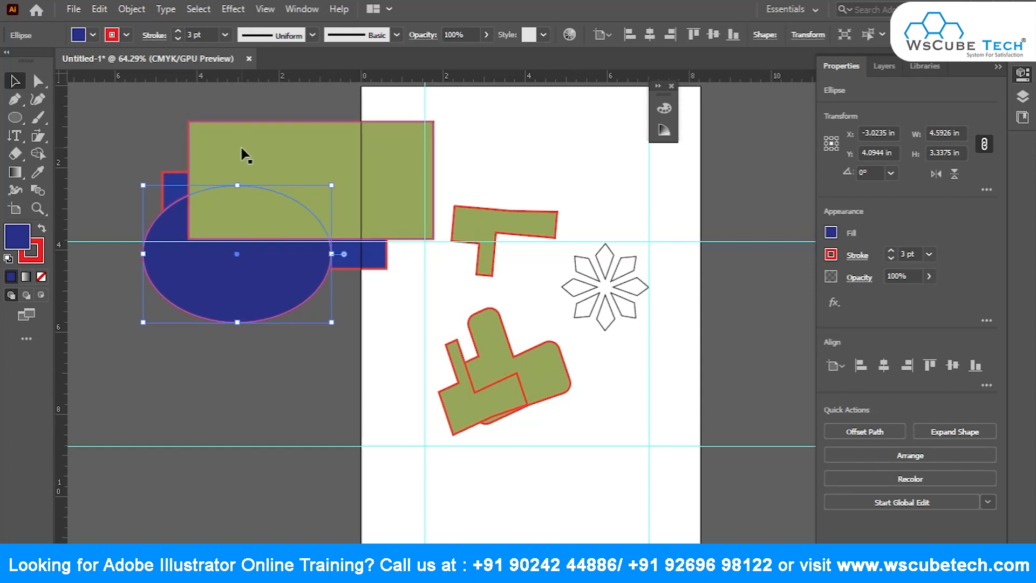
pyautogui.click(33, 136)
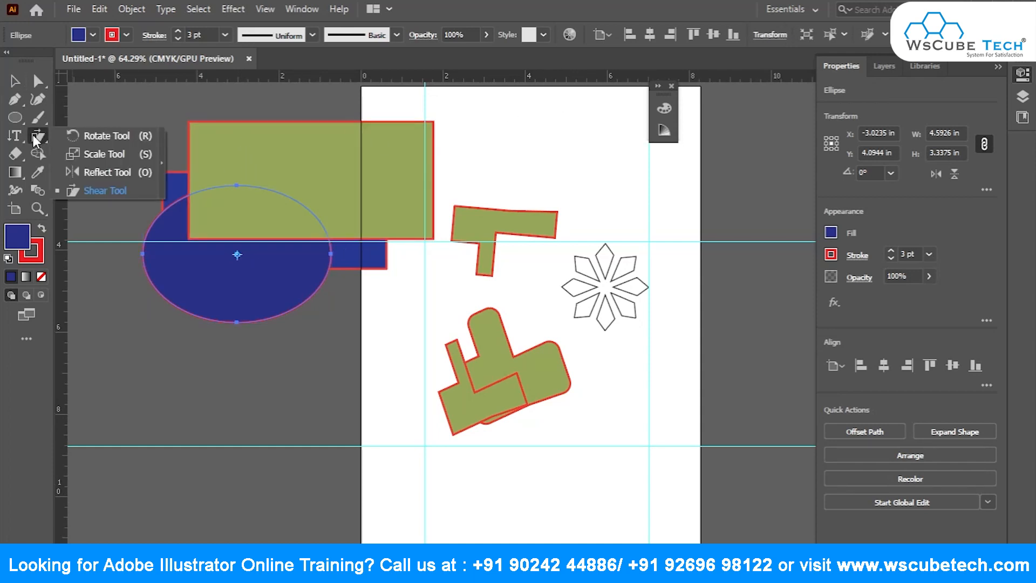
pyautogui.moveTo(505, 152); pyautogui.dragTo(502, 150)
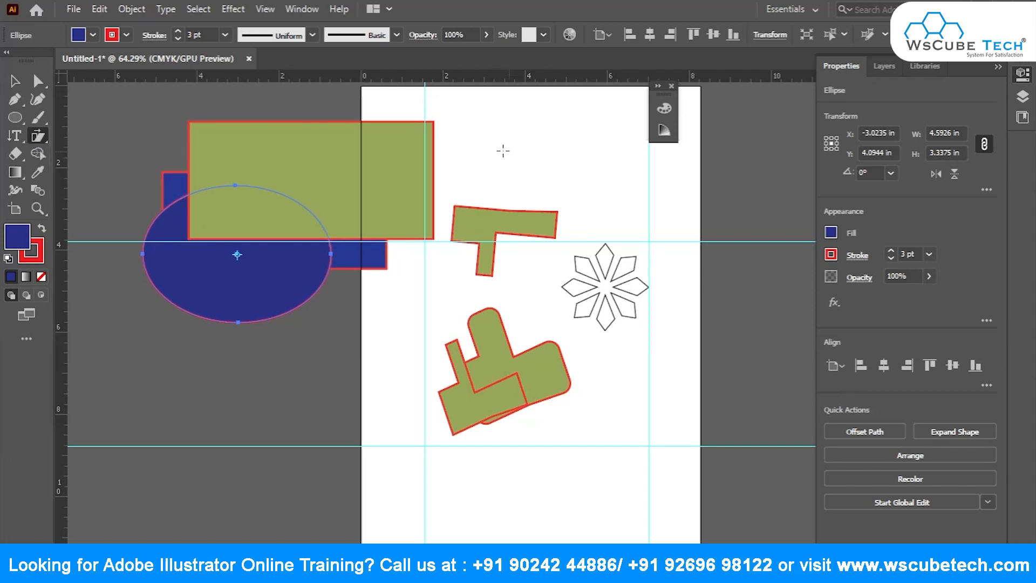
pyautogui.click(16, 84)
pyautogui.click(536, 148)
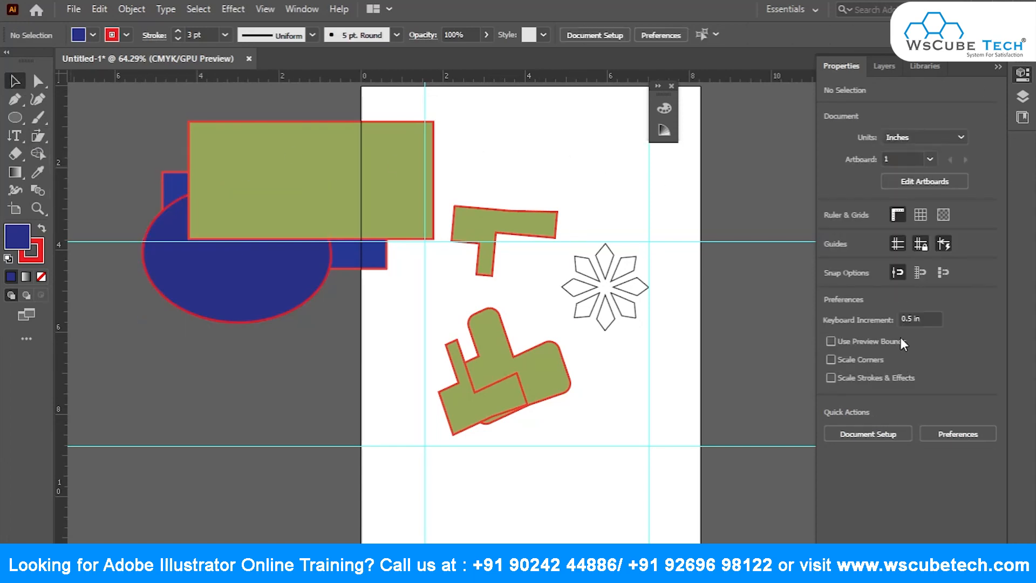
pyautogui.click(399, 161)
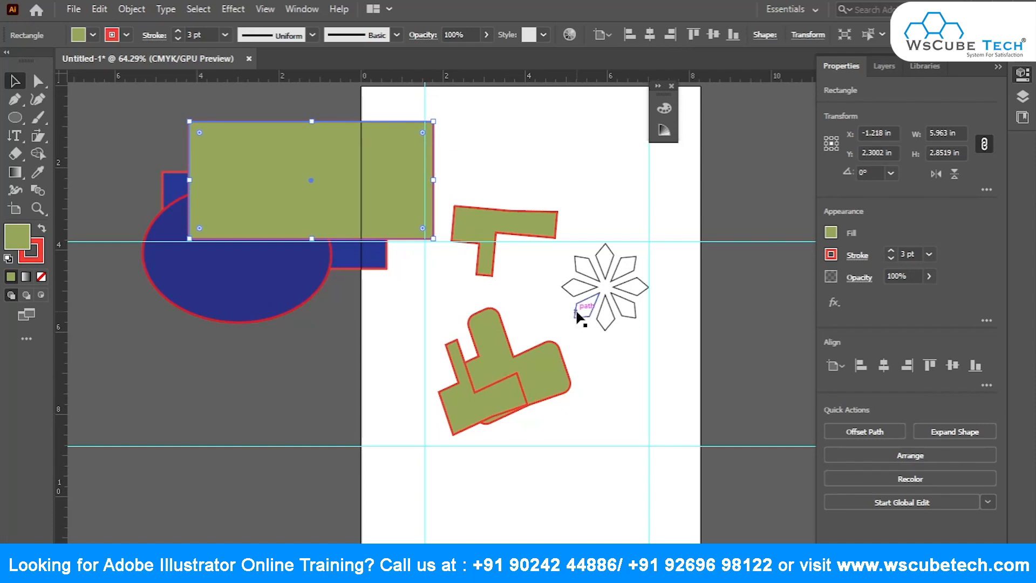
pyautogui.click(574, 134)
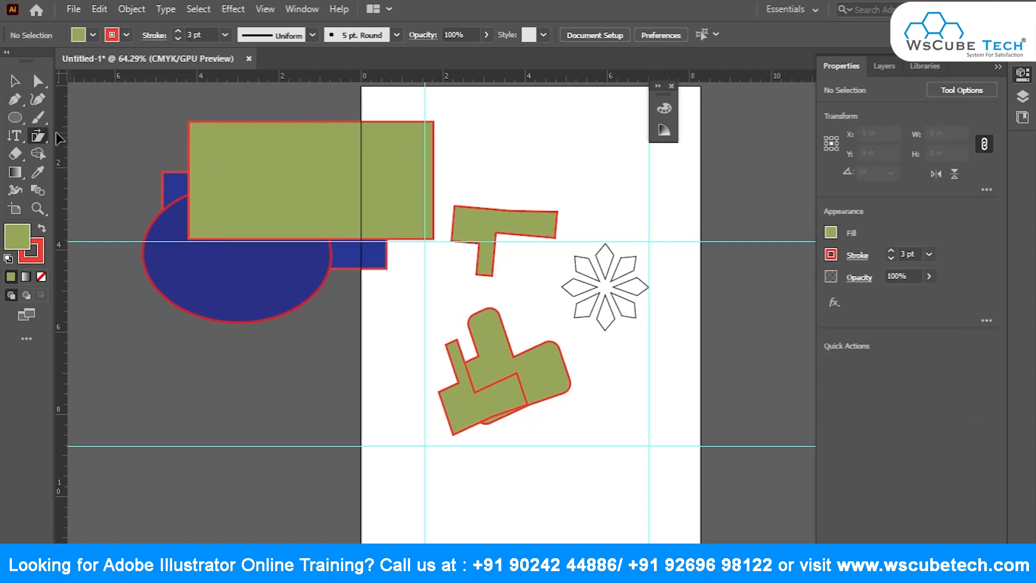
pyautogui.press('v')
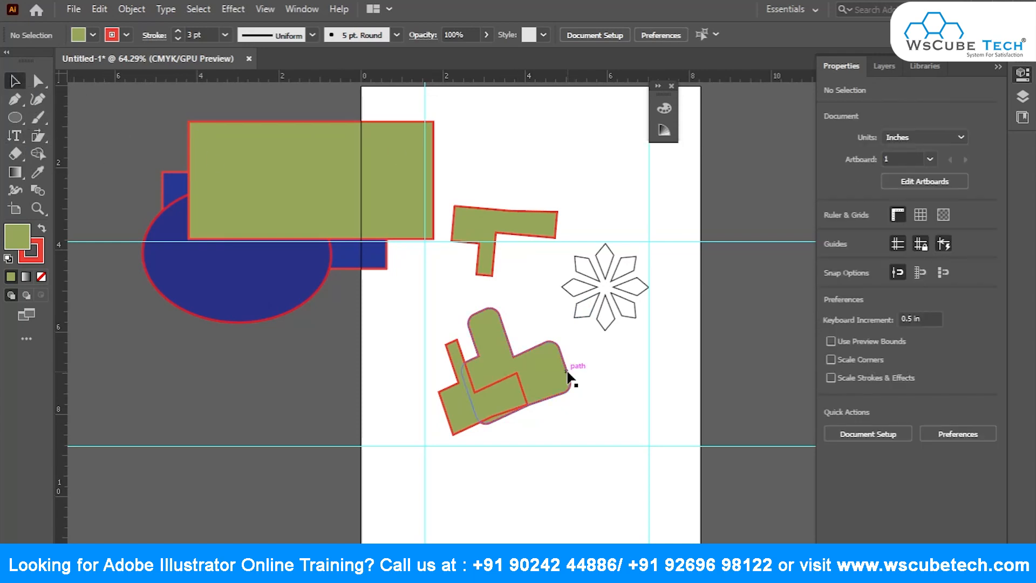